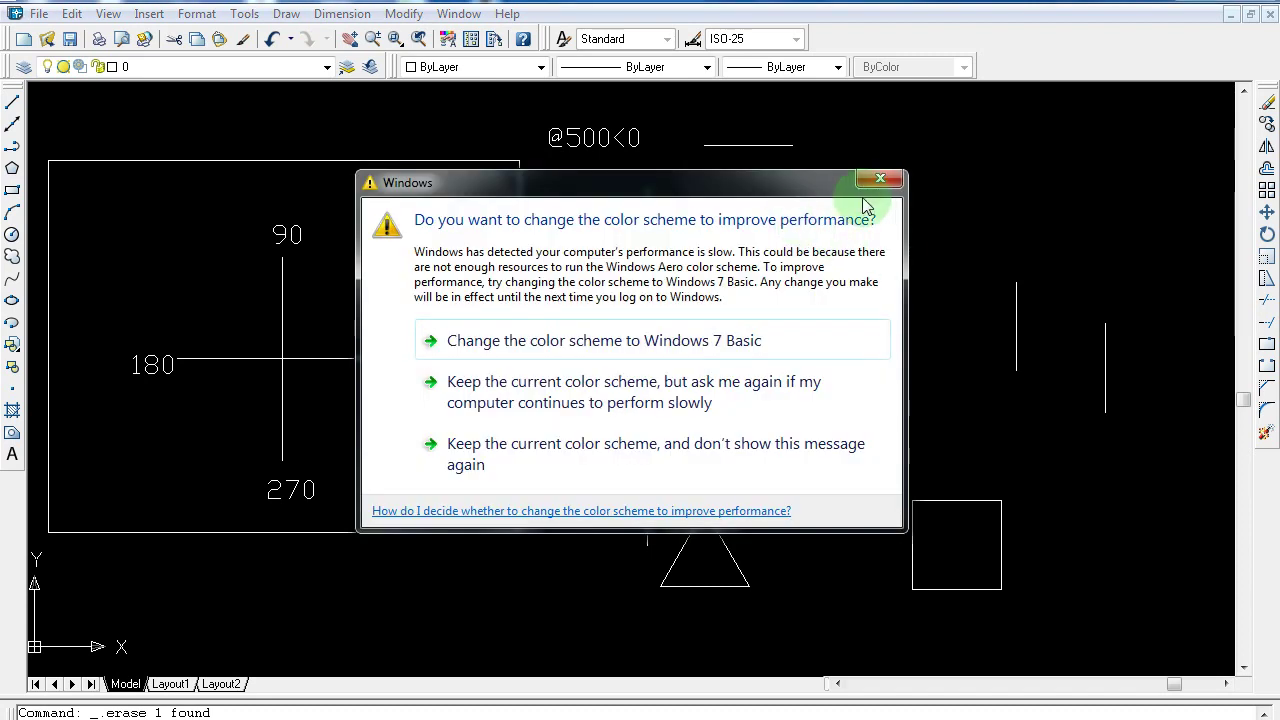
Dismiss the Windows color scheme prompt and move the left one of the two vertical lines up and to the left
click(877, 182)
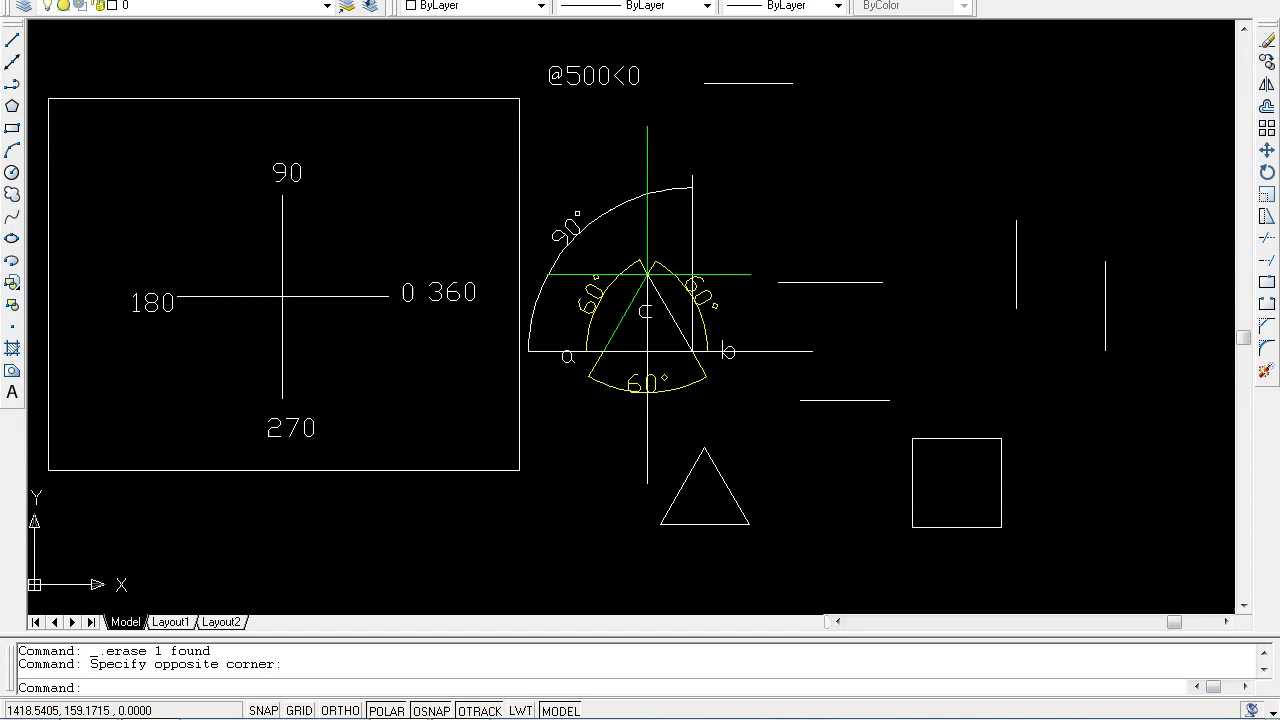
click(253, 690)
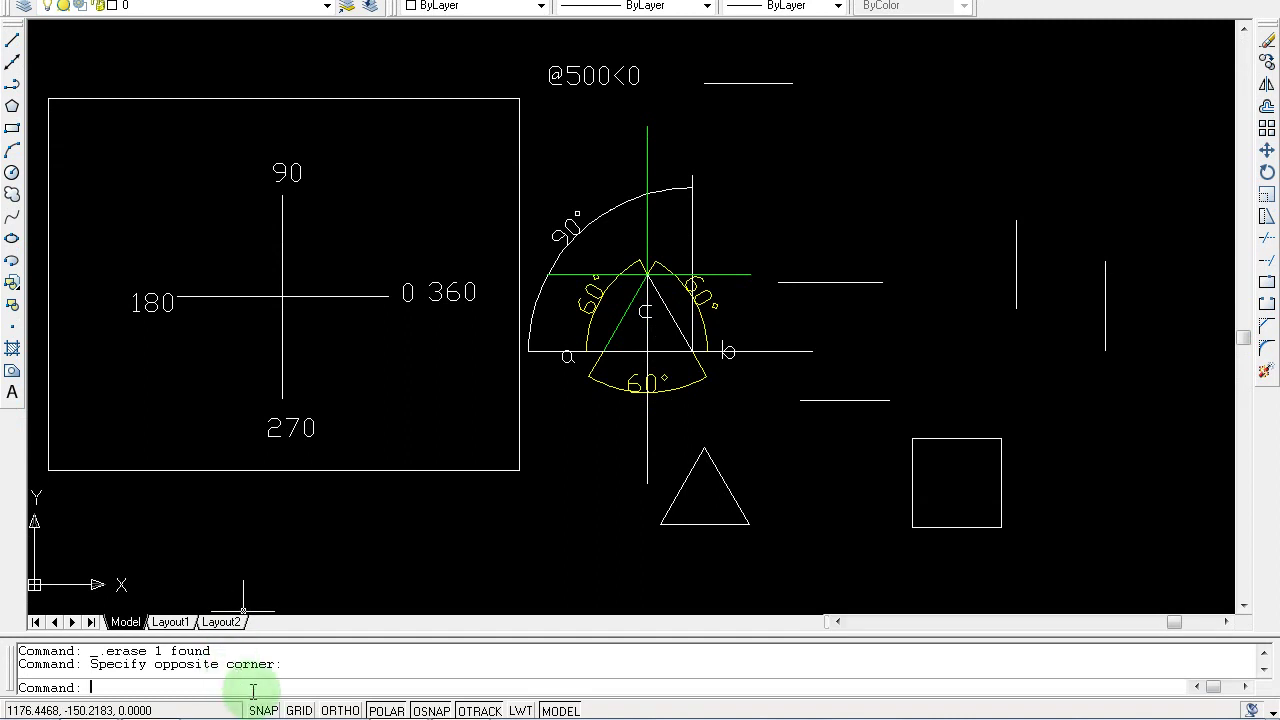
text(move)
key(Return)
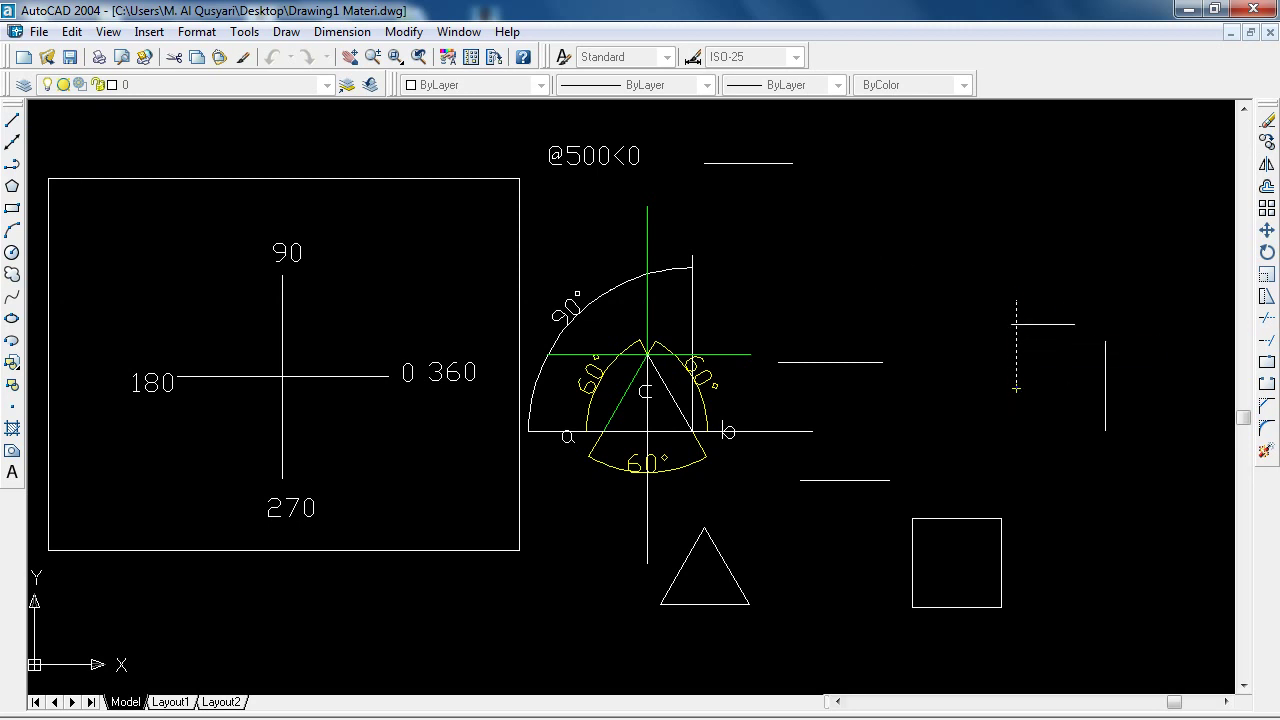
click(1016, 300)
key(Escape)
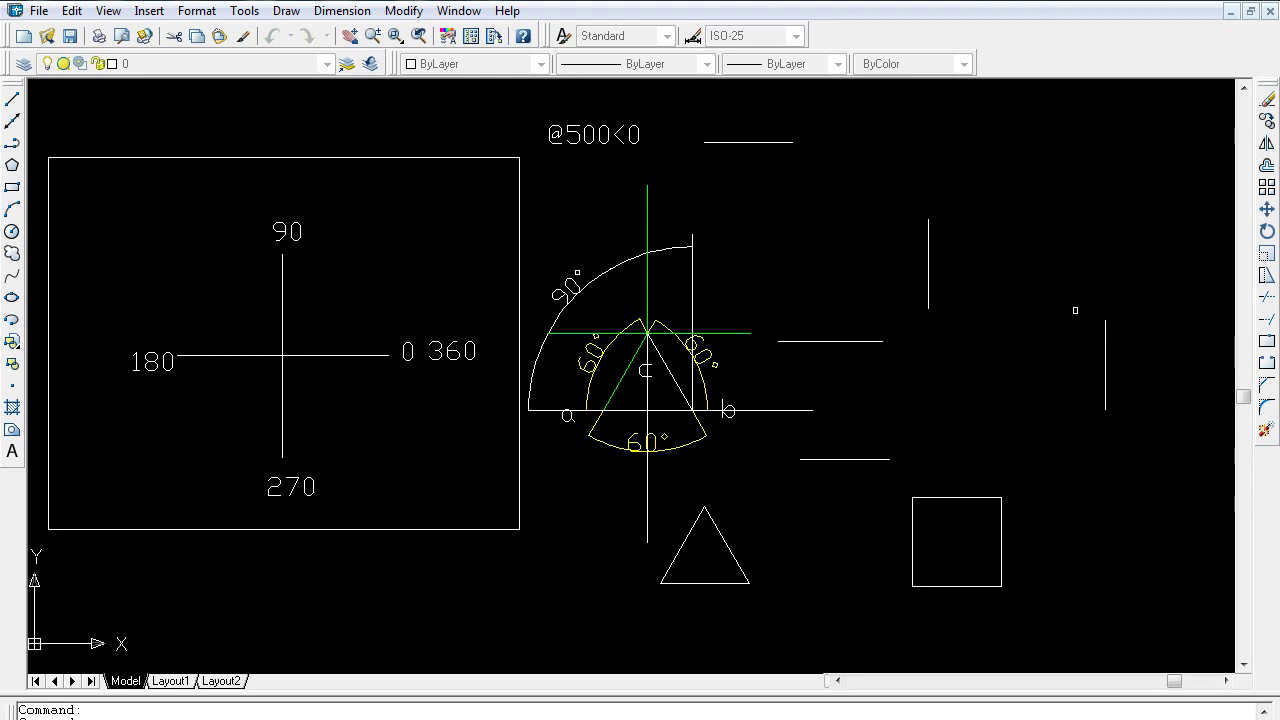
text(move)
key(Return)
click(1105, 355)
key(Escape)
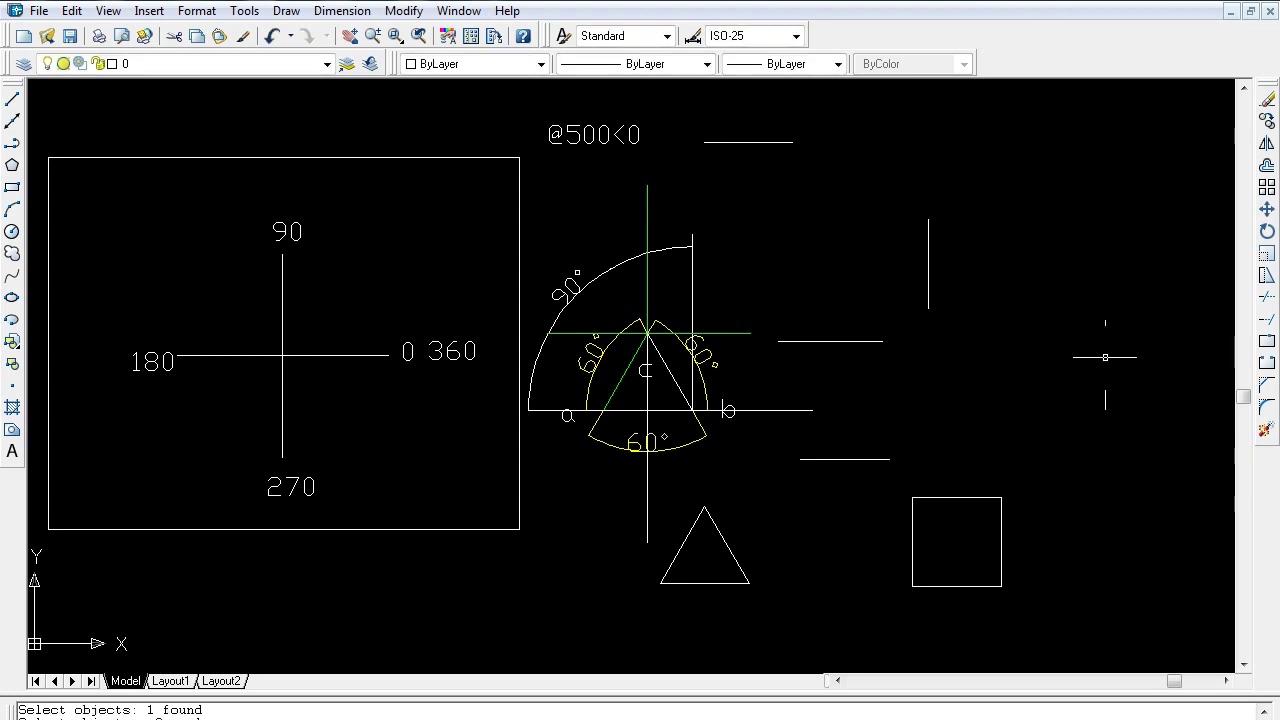
key(Escape)
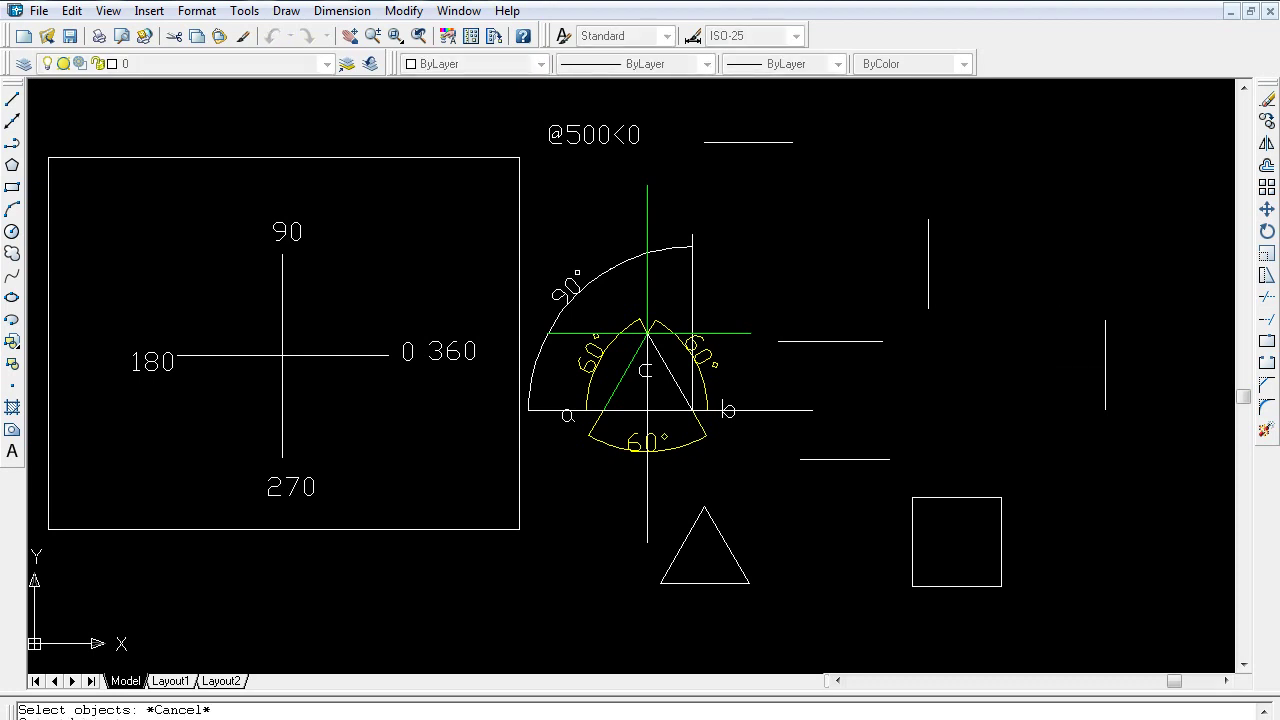
Window-select the rightmost vertical line and move it by its upper endpoint up and left, level with the upper horizontal line
click(1054, 297)
click(1211, 469)
key(Return)
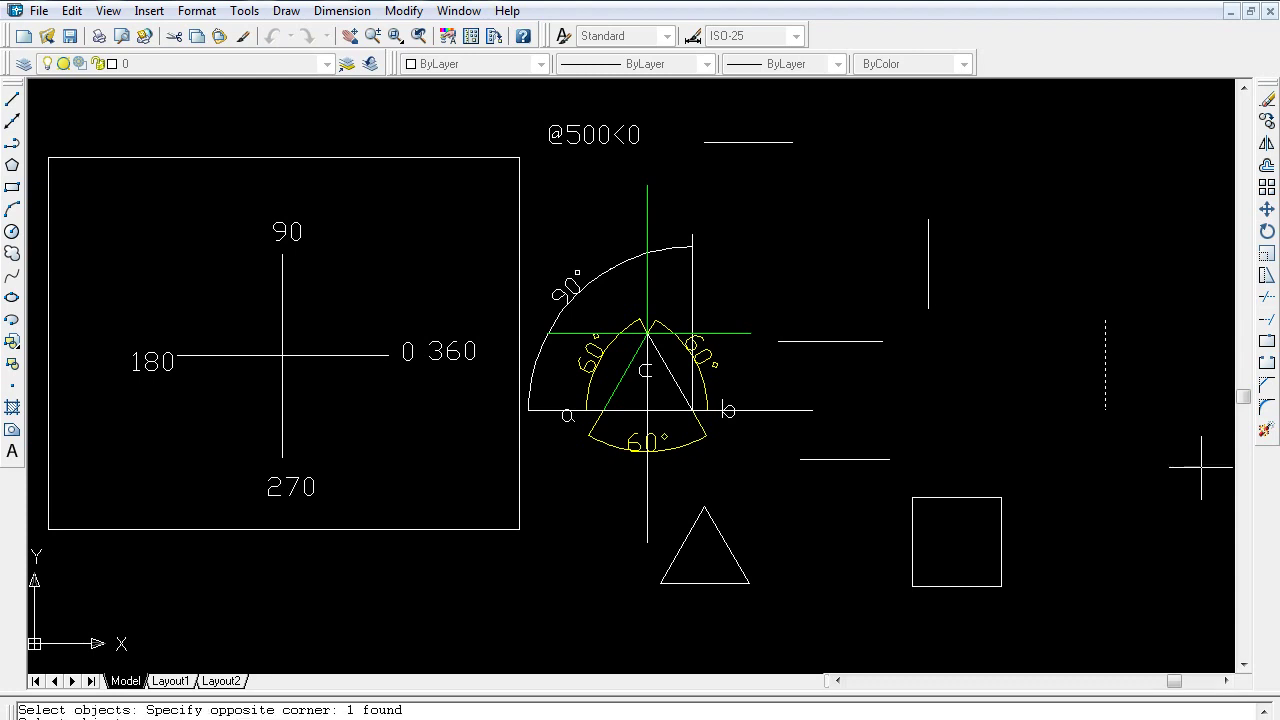
click(1105, 320)
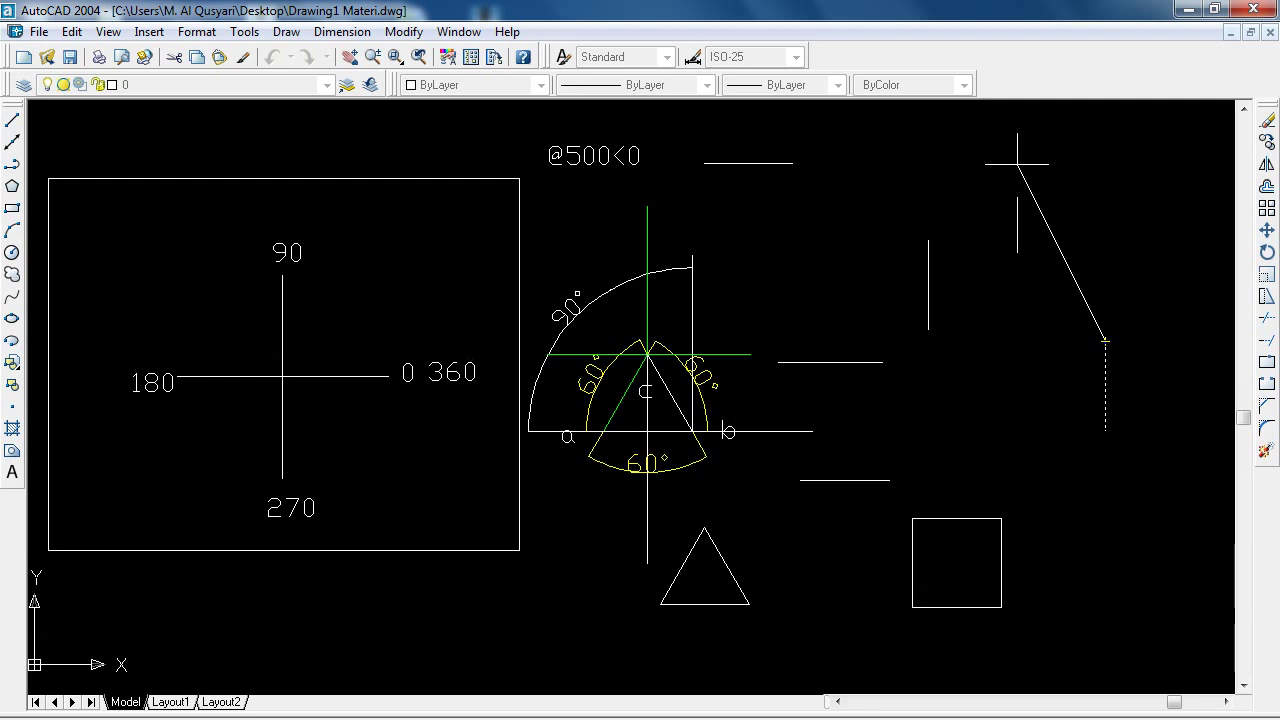
click(1017, 143)
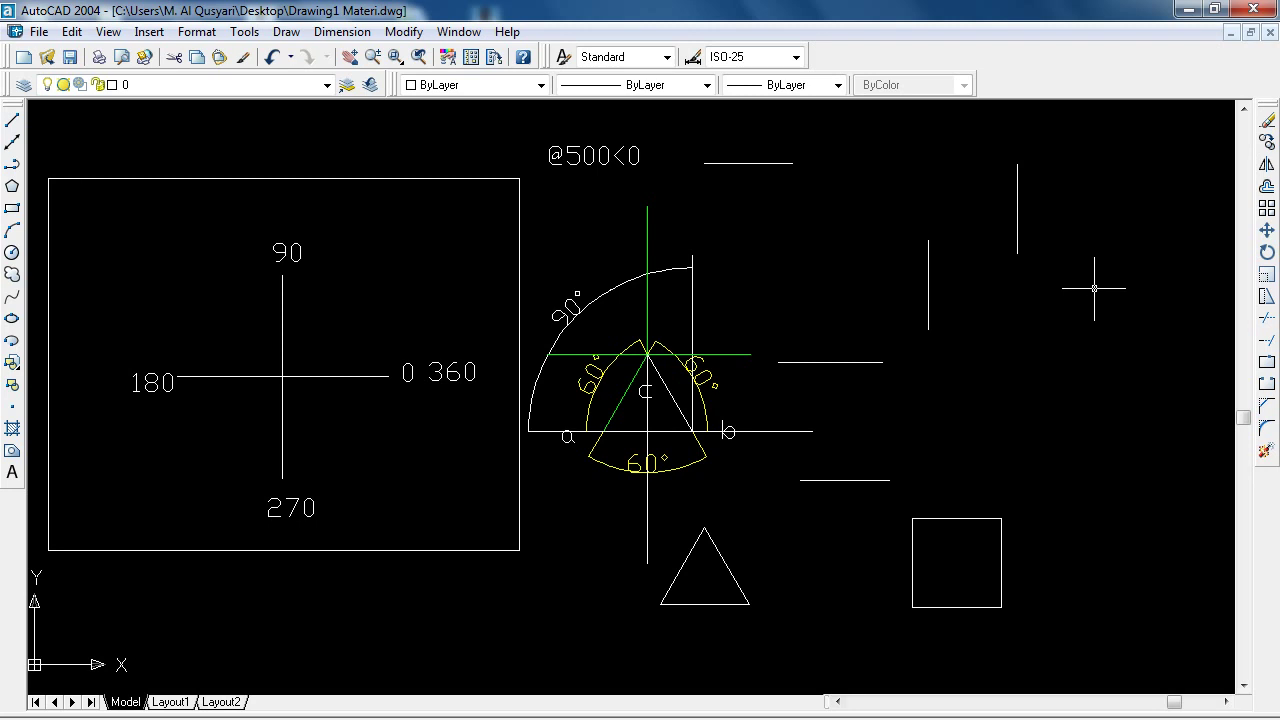
Move the upper vertical line to the right, using its lower endpoint as the base point
click(1266, 231)
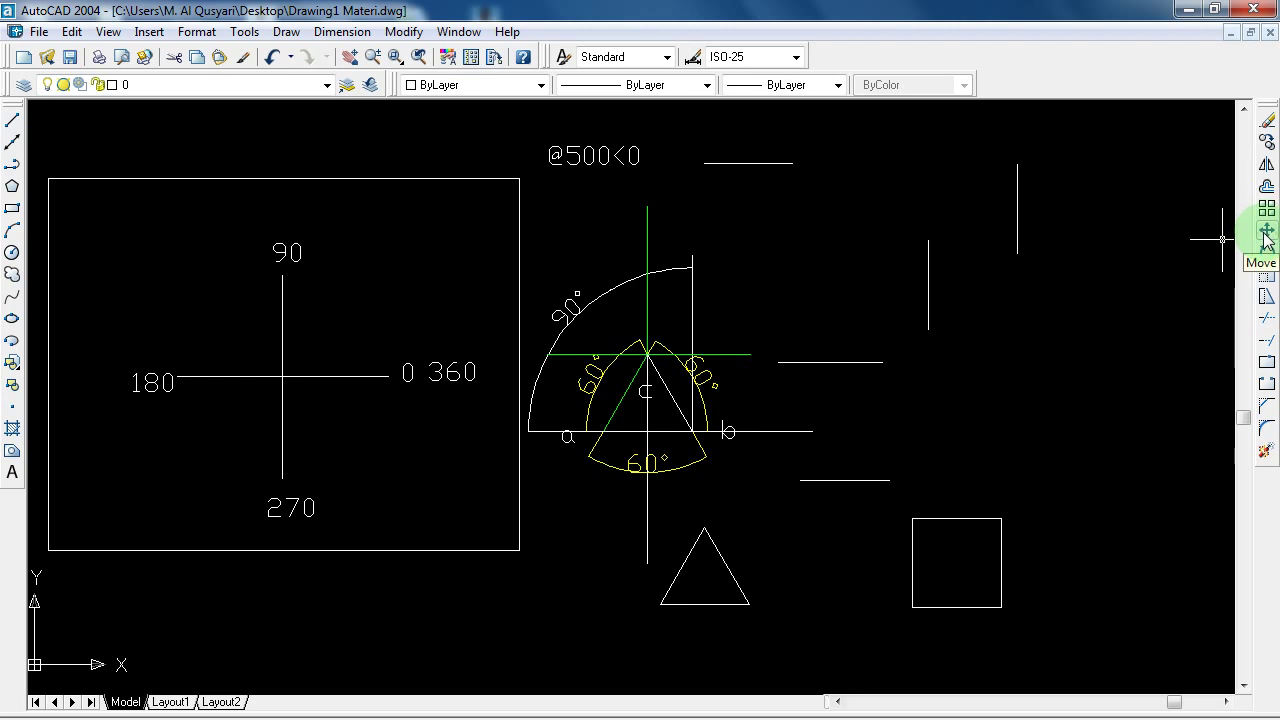
click(1266, 232)
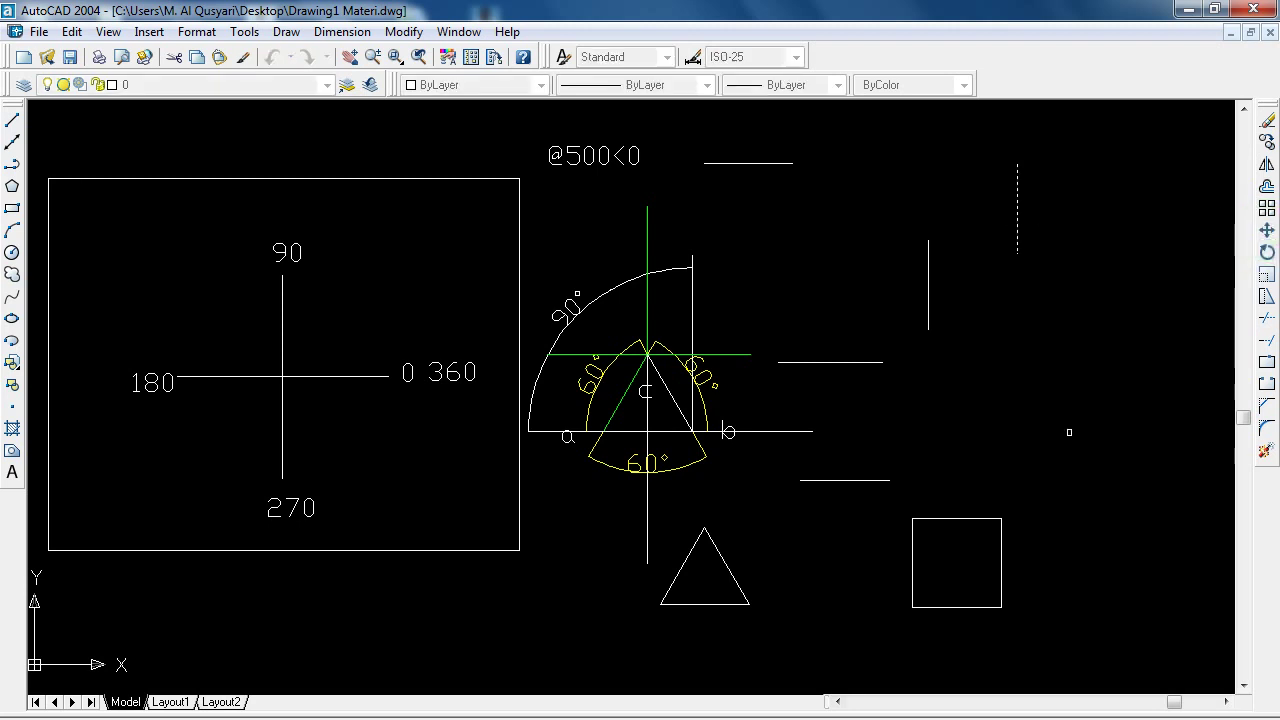
key(Return)
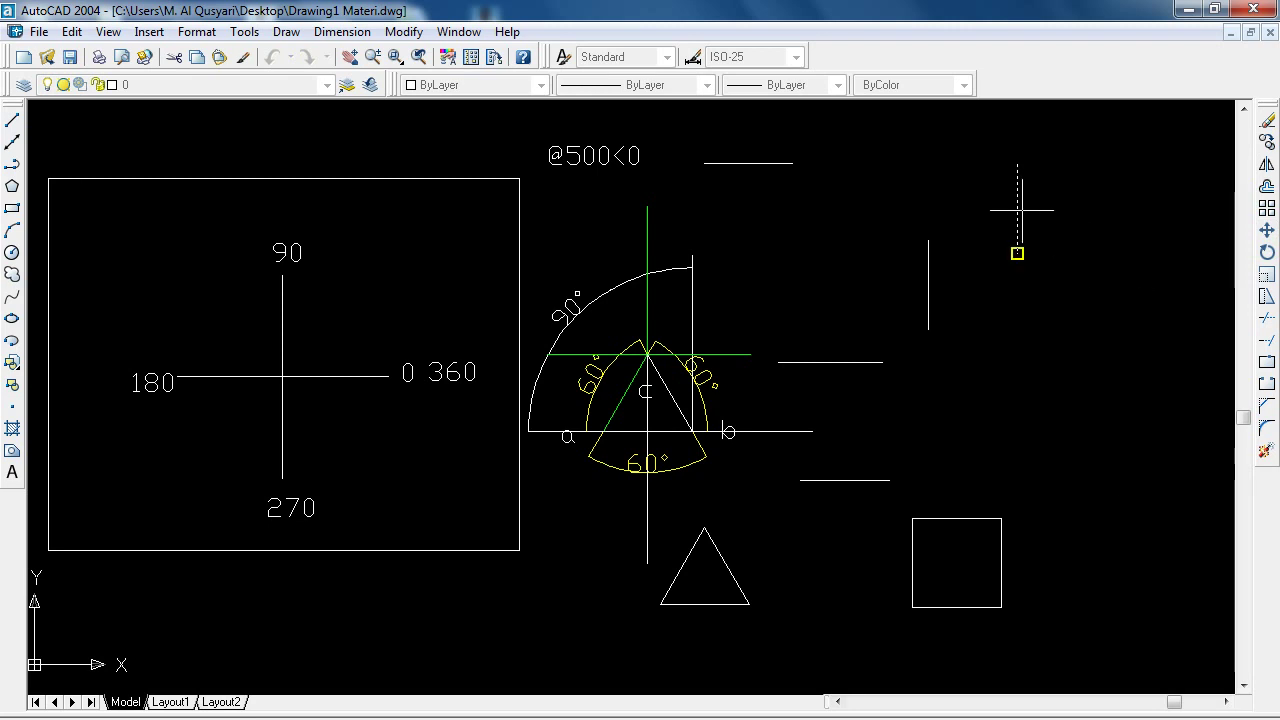
click(1017, 253)
click(1132, 237)
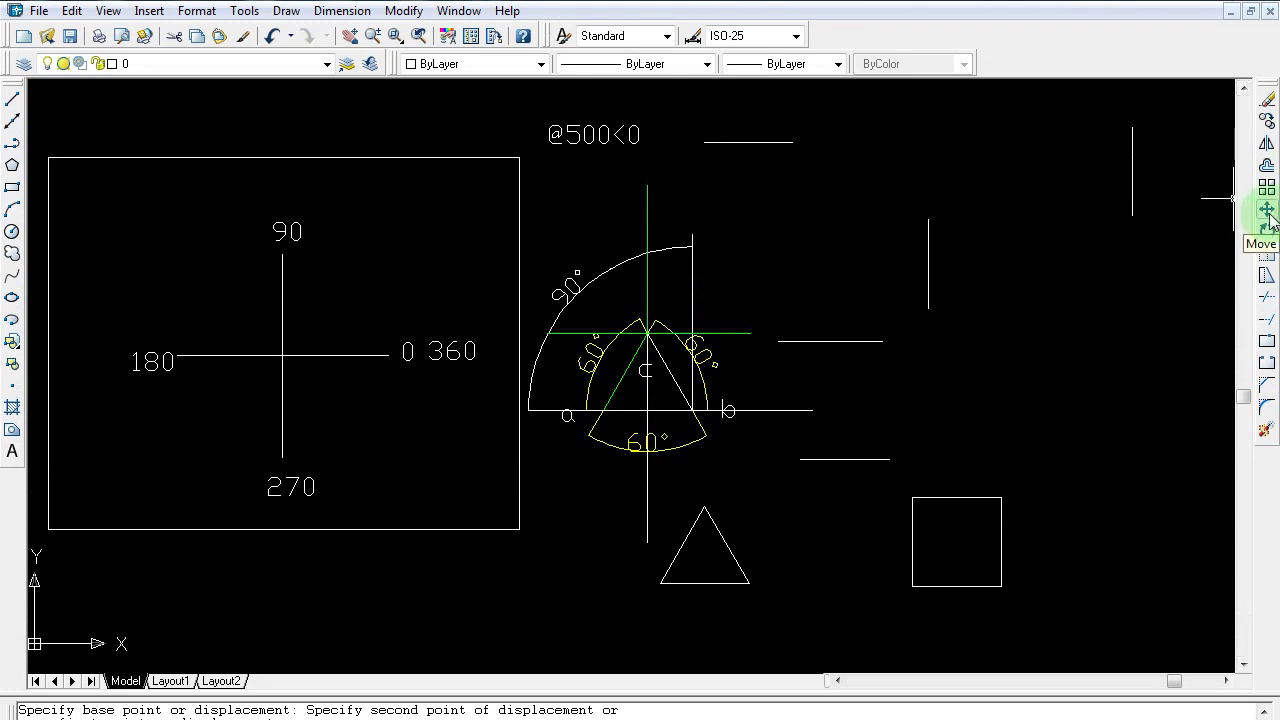
Move the other vertical line horizontally to the right, just left of the upper one, using a base point beside the line
click(1267, 212)
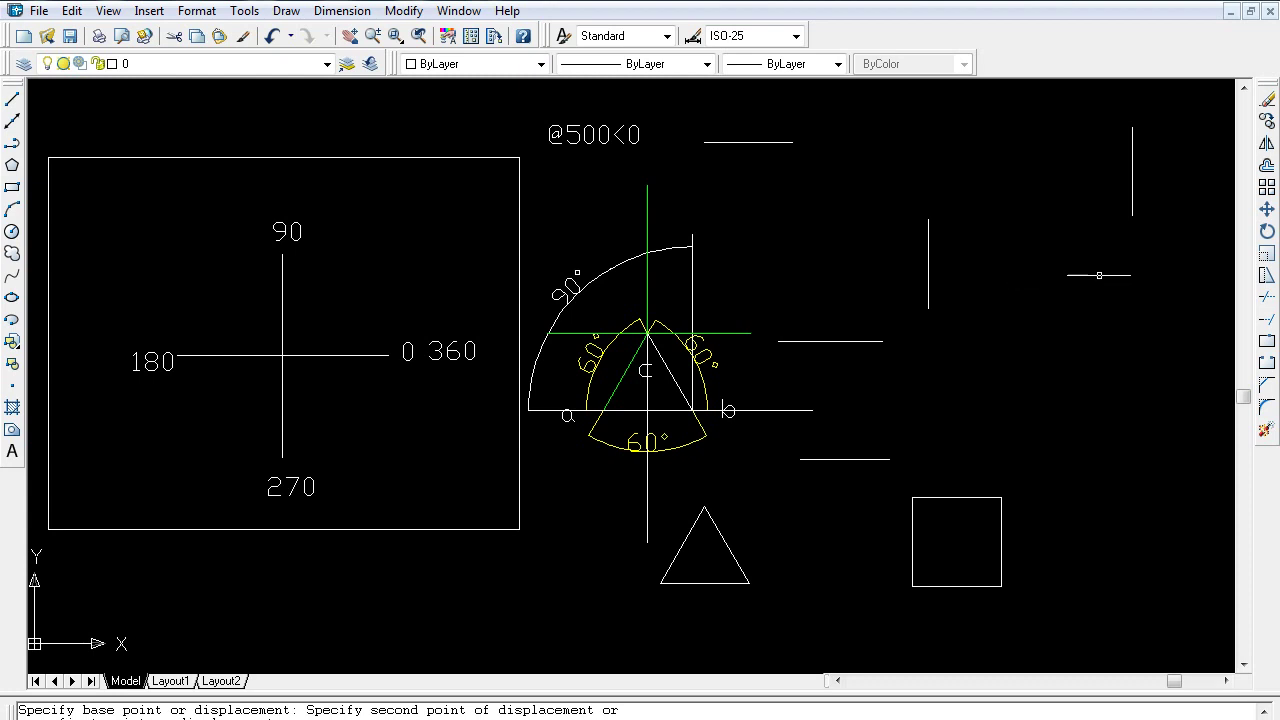
click(1267, 211)
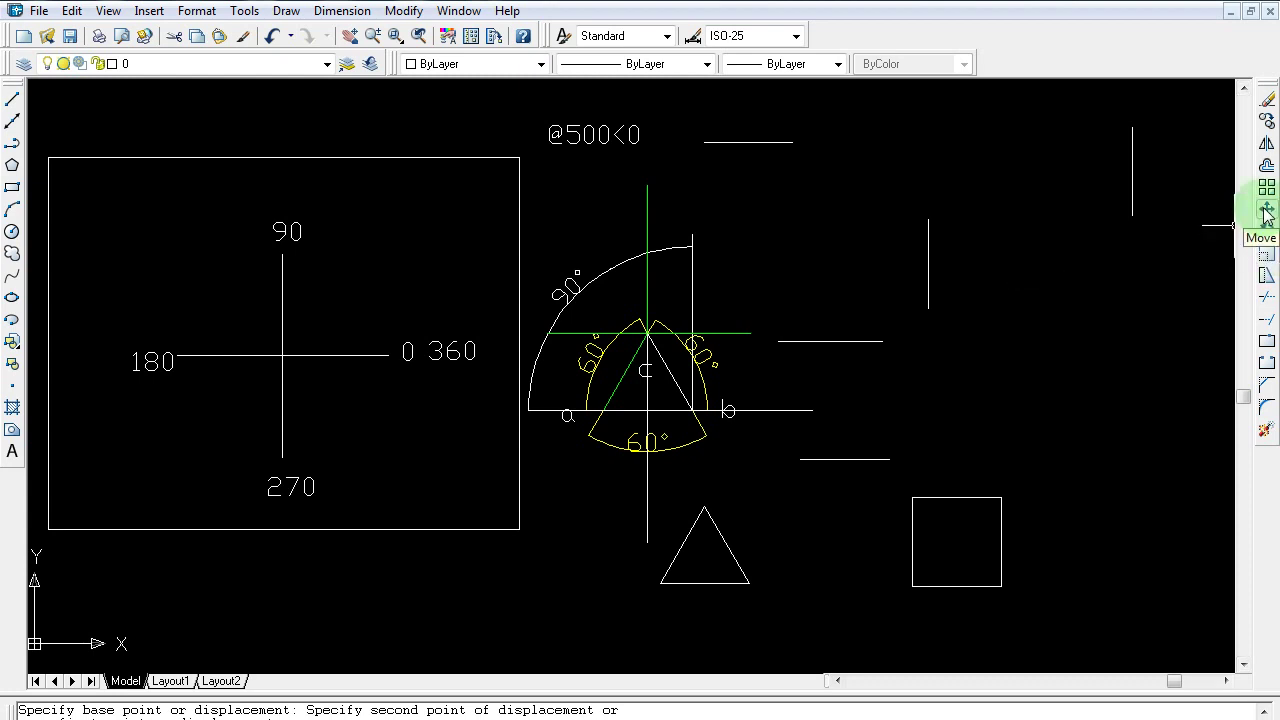
click(1267, 212)
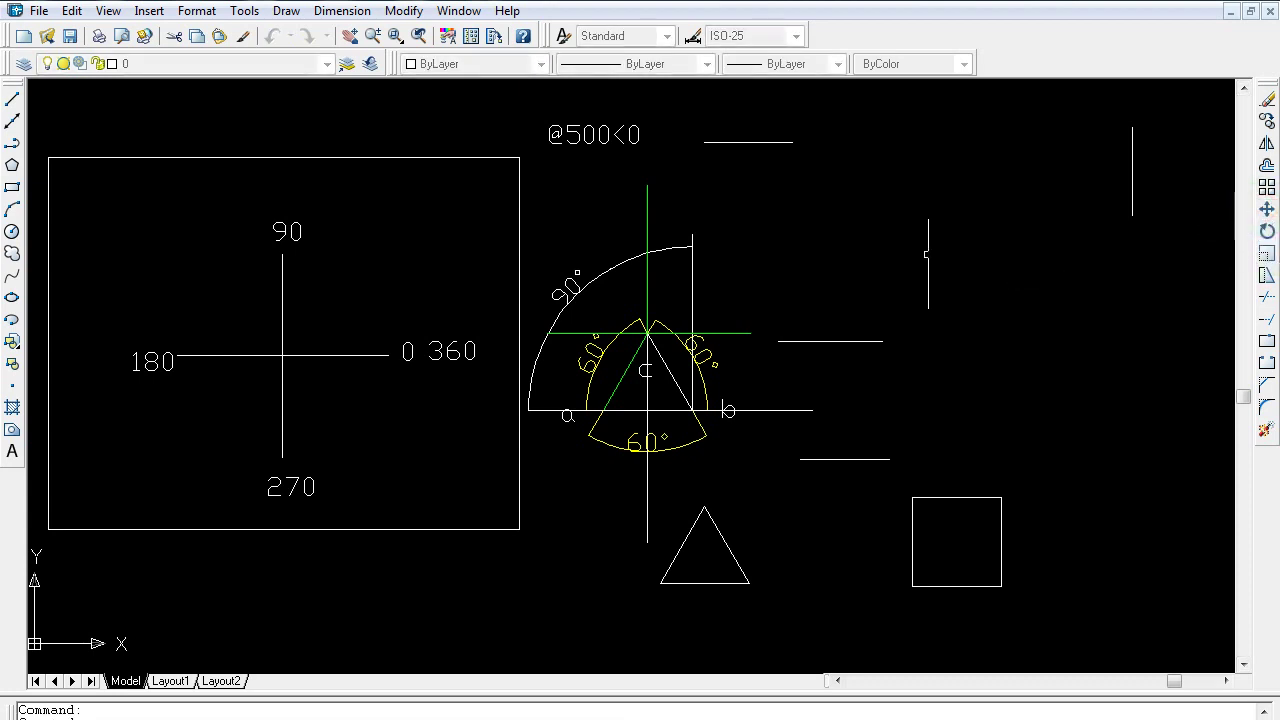
click(927, 256)
key(Return)
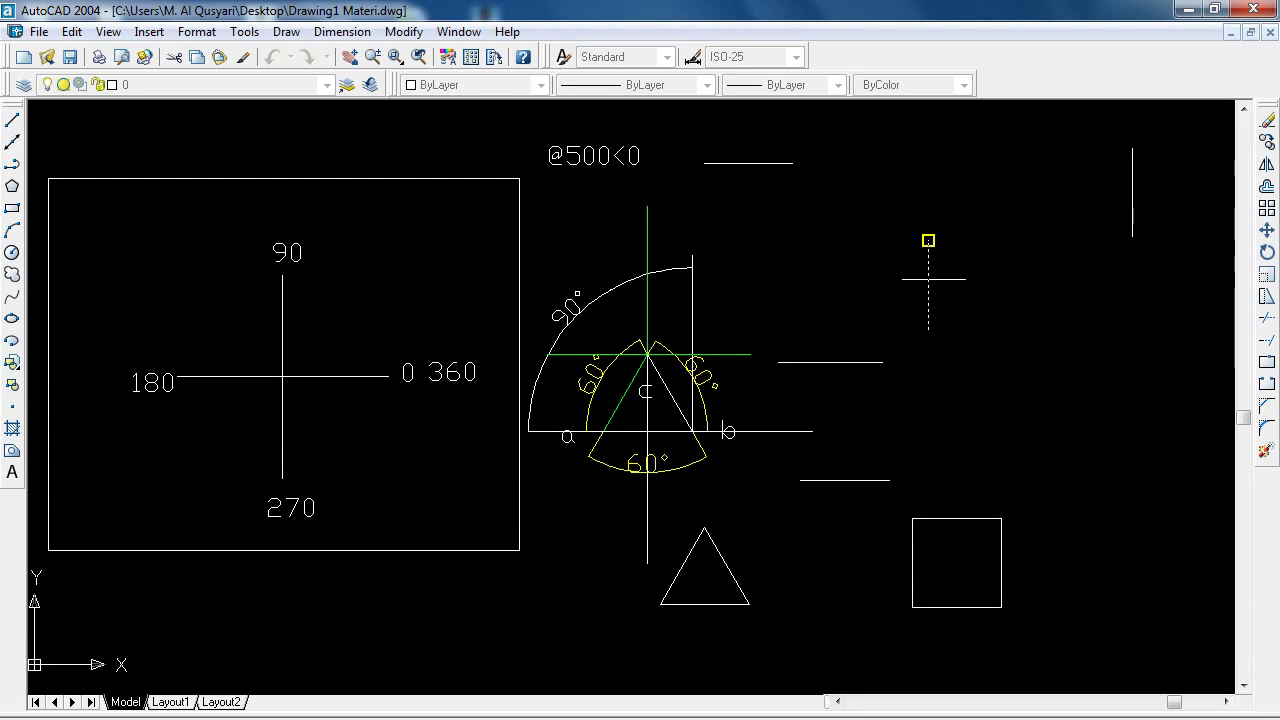
click(950, 282)
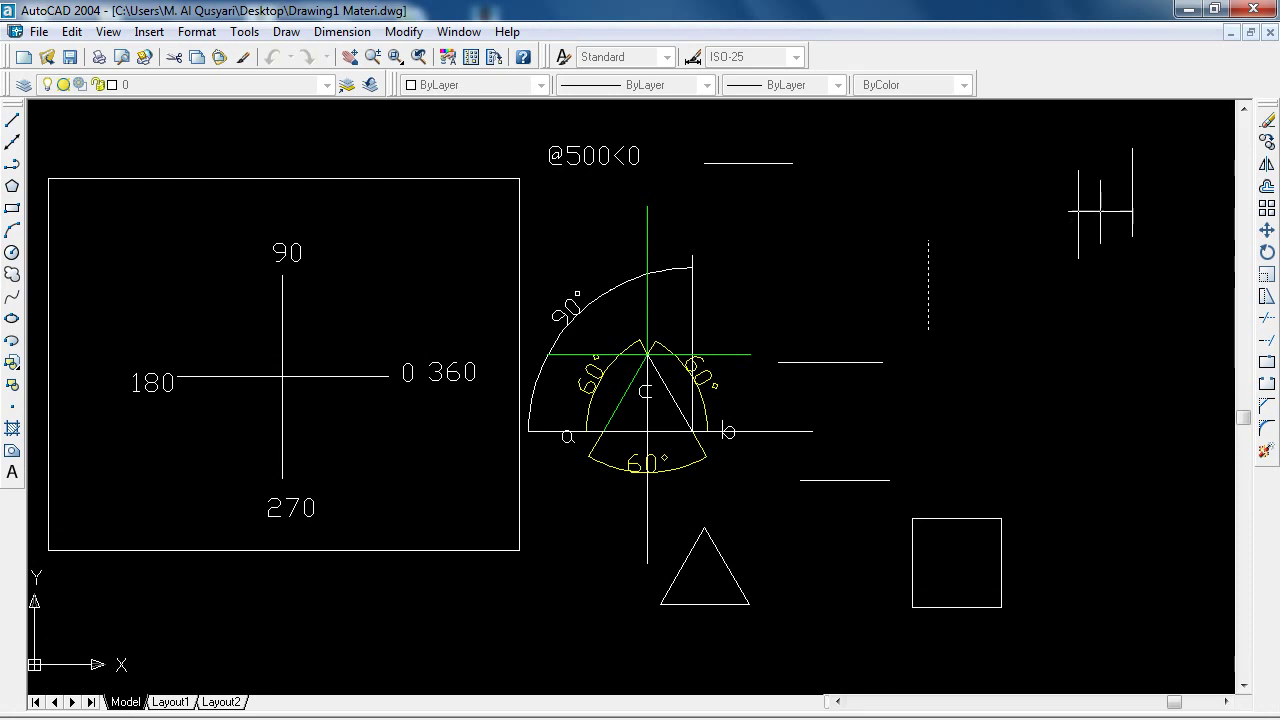
click(1080, 283)
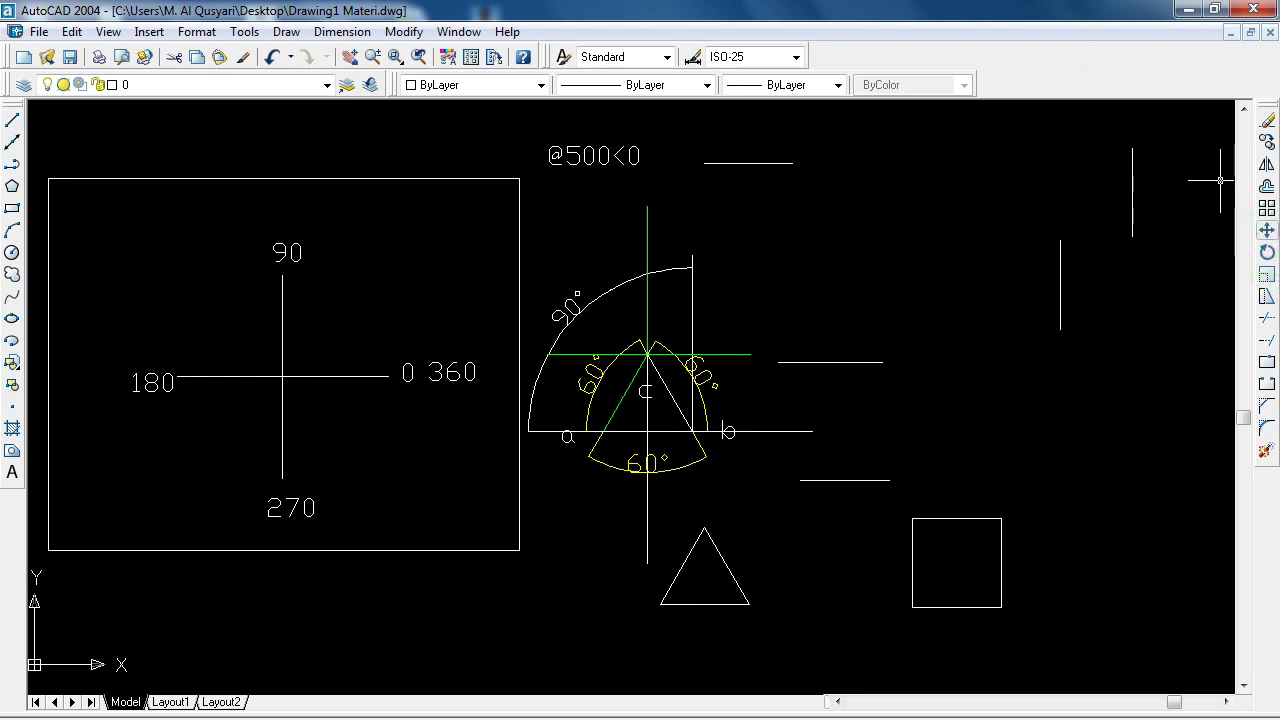
Move both vertical lines together up and to the left, using a base point between them
click(1264, 231)
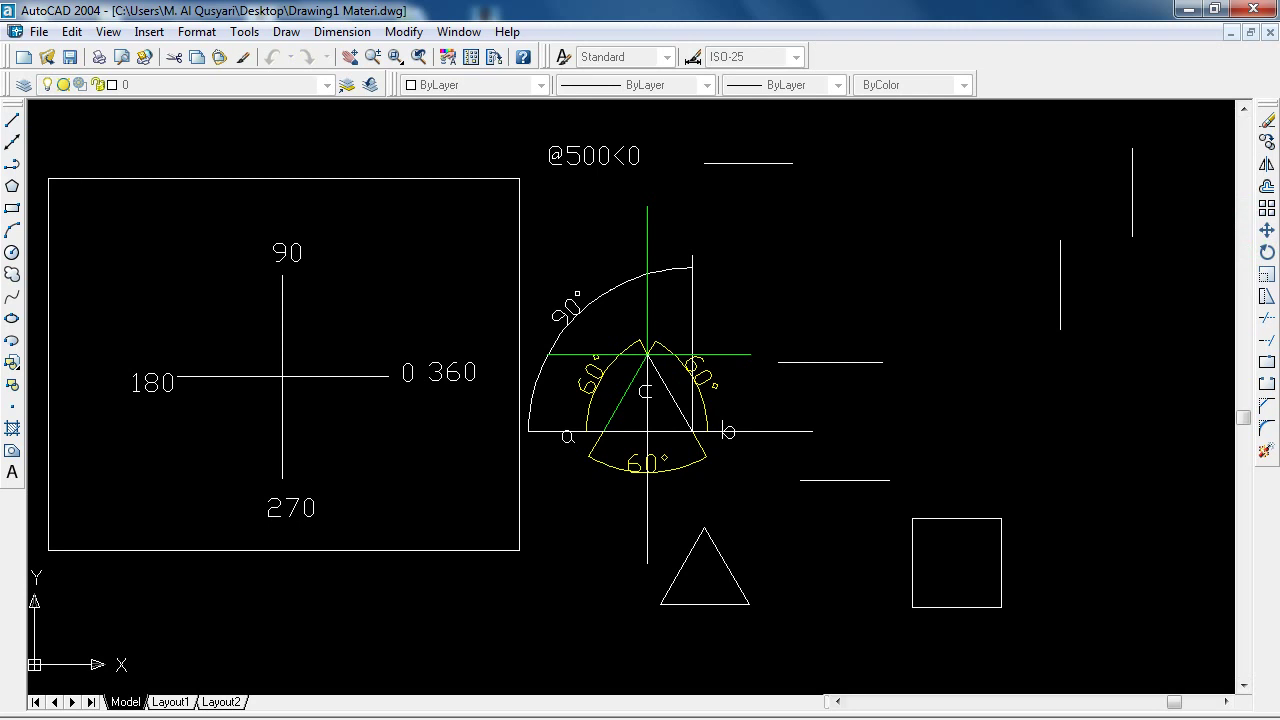
click(1131, 198)
click(1061, 284)
key(Return)
click(1099, 216)
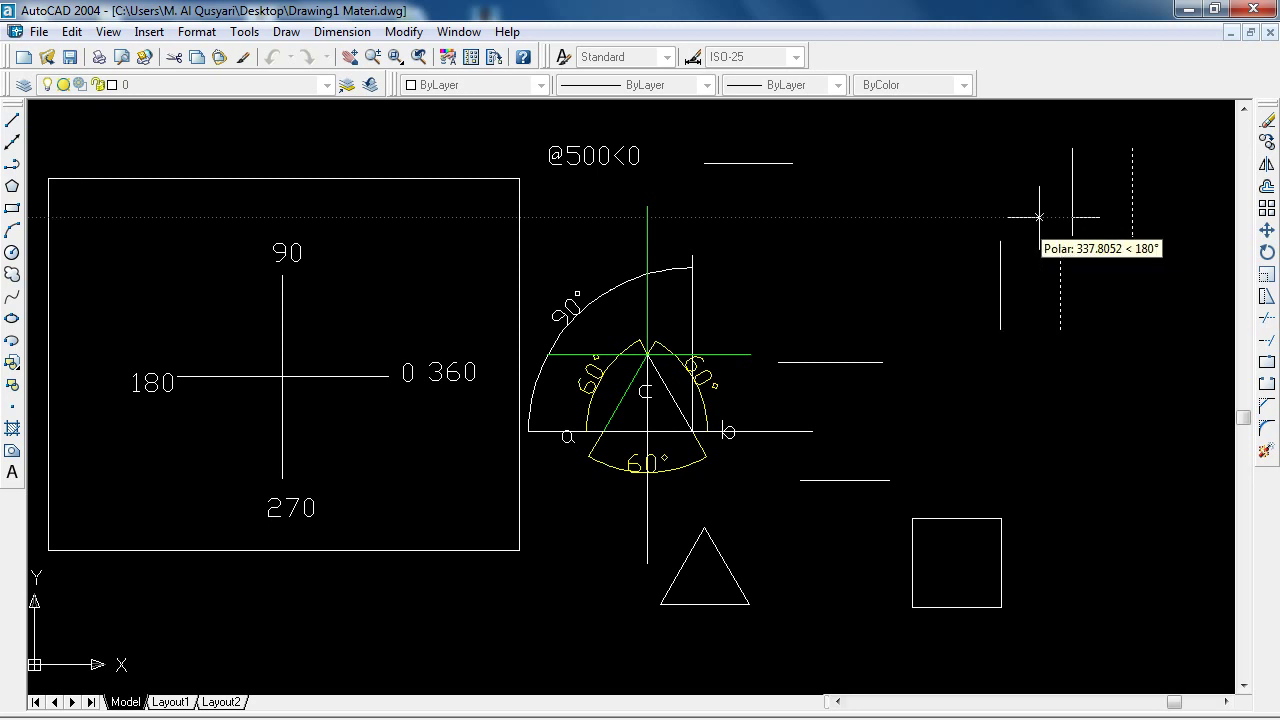
click(907, 186)
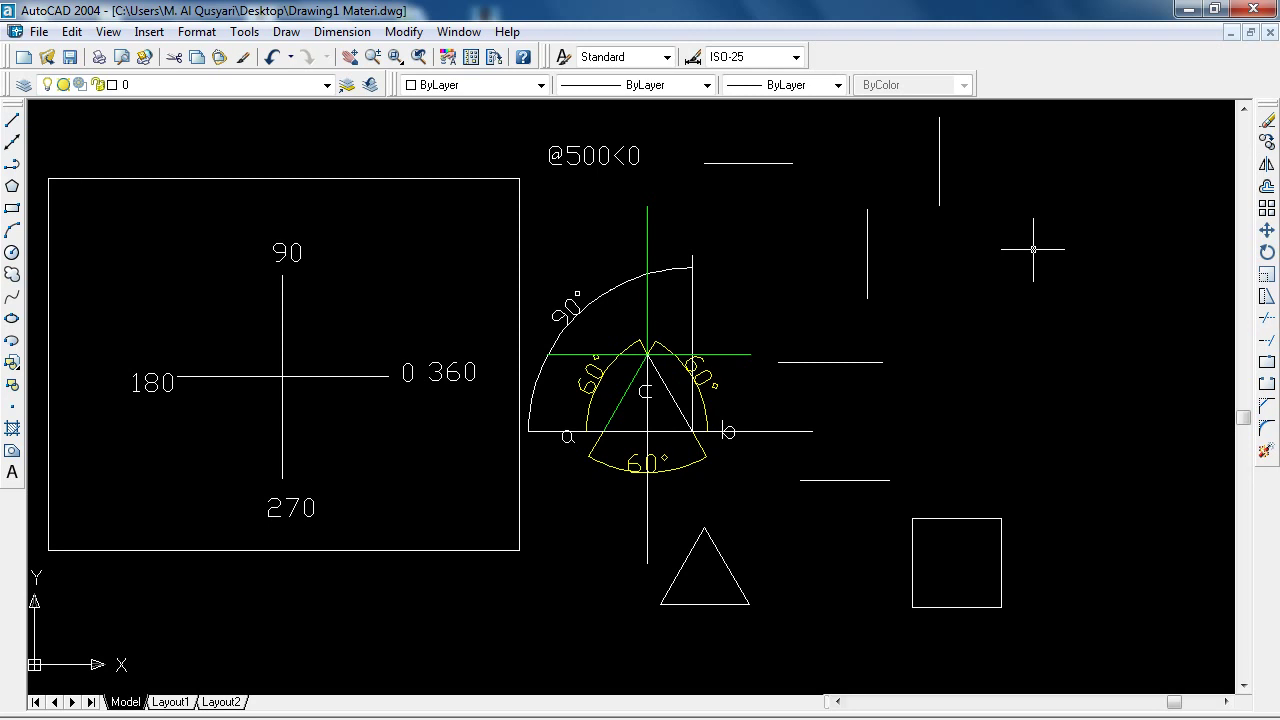
Try to stretch the left vertical line's upper endpoint to the right end of the upper horizontal line, and undo it
click(1264, 234)
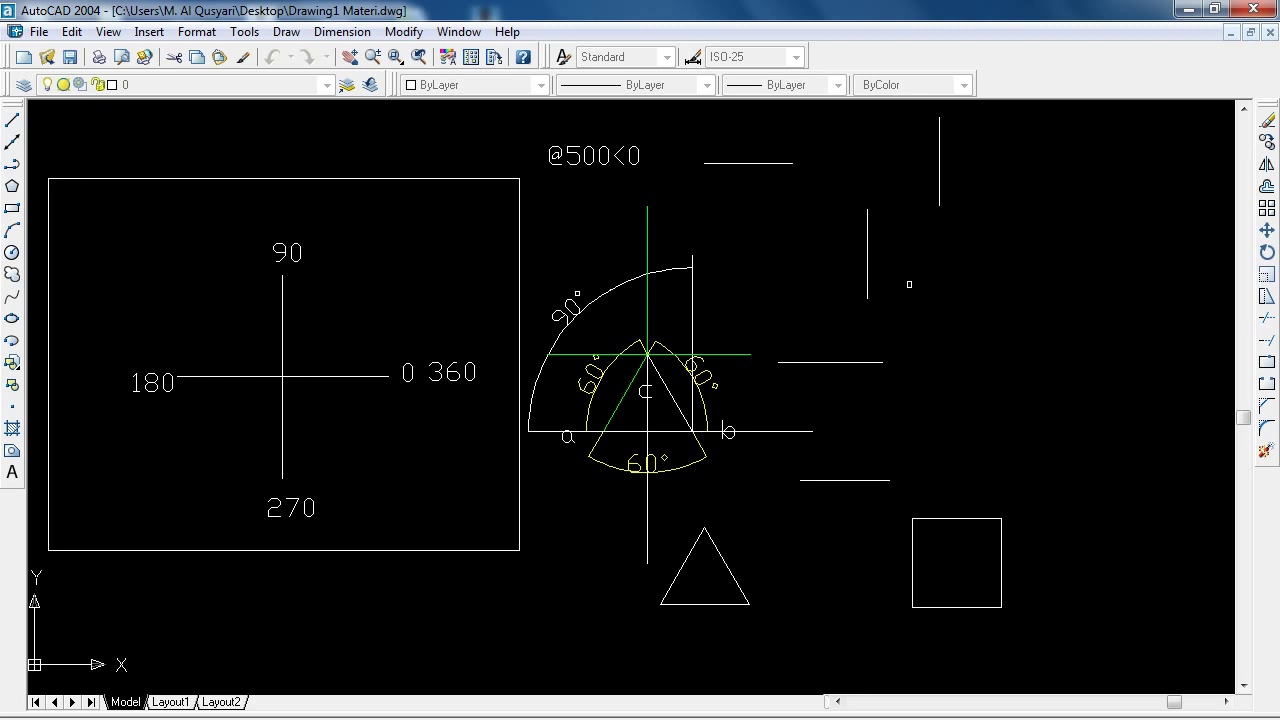
key(Escape)
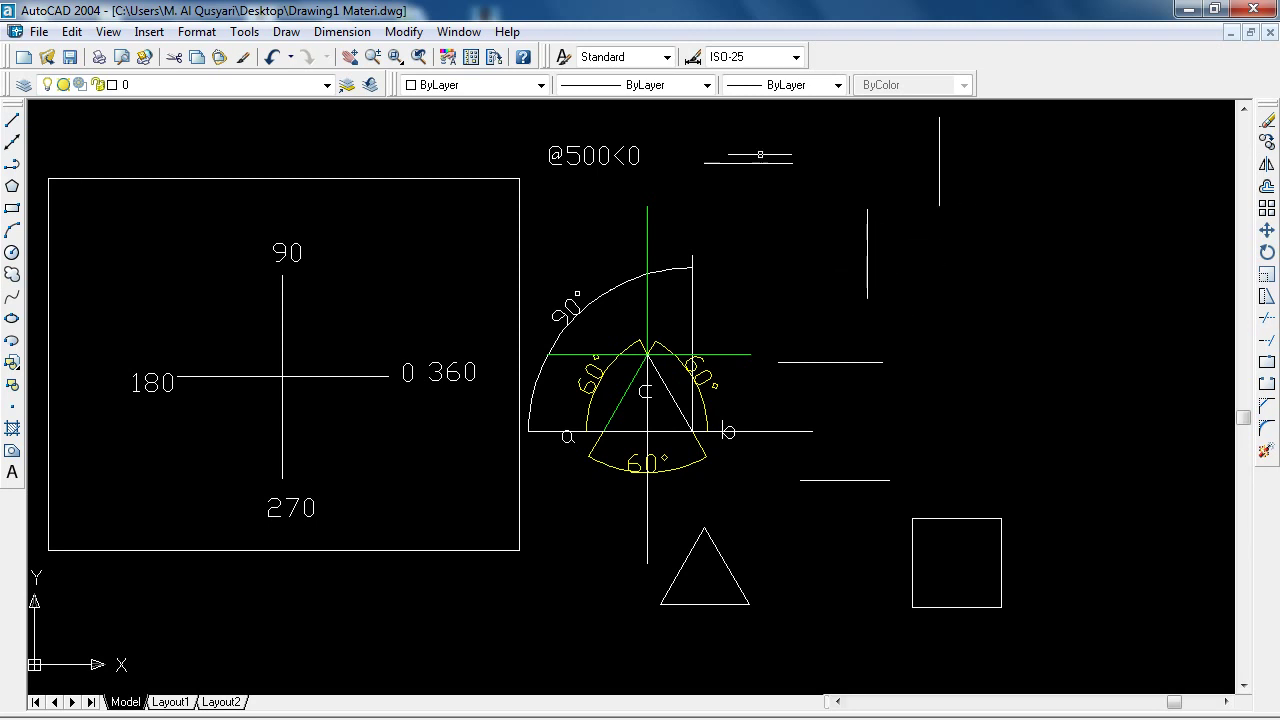
click(867, 248)
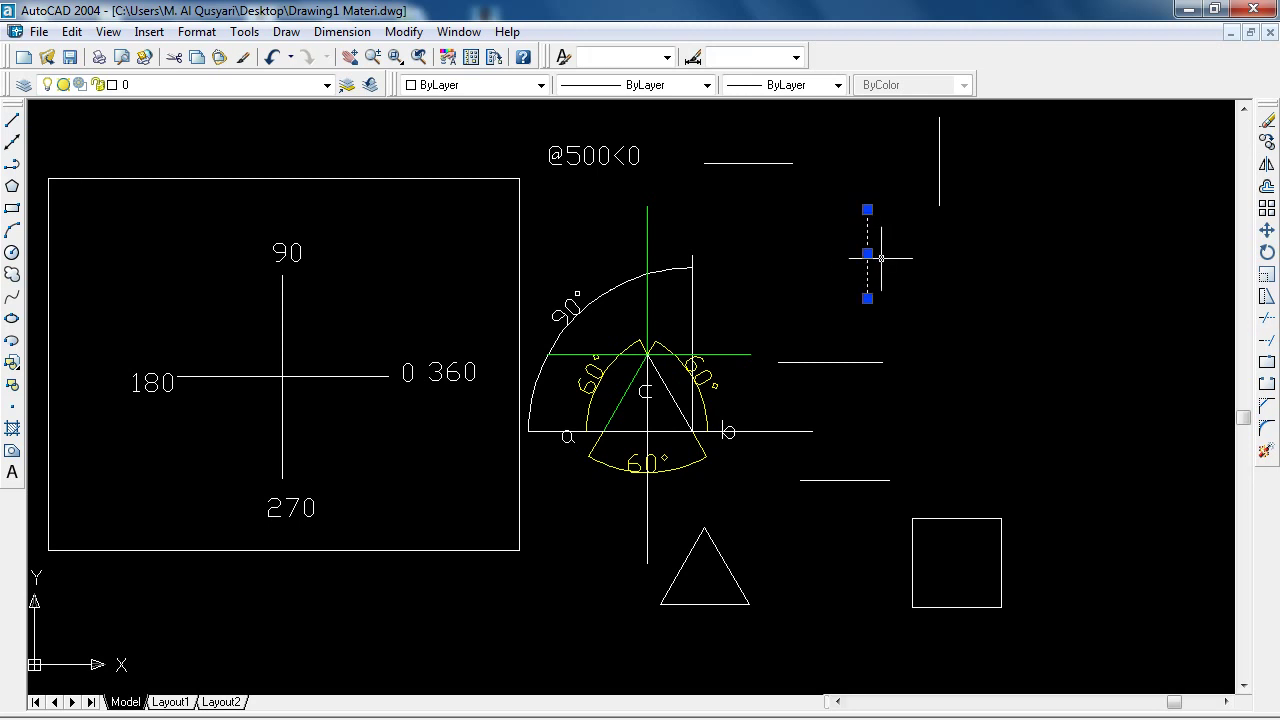
click(867, 209)
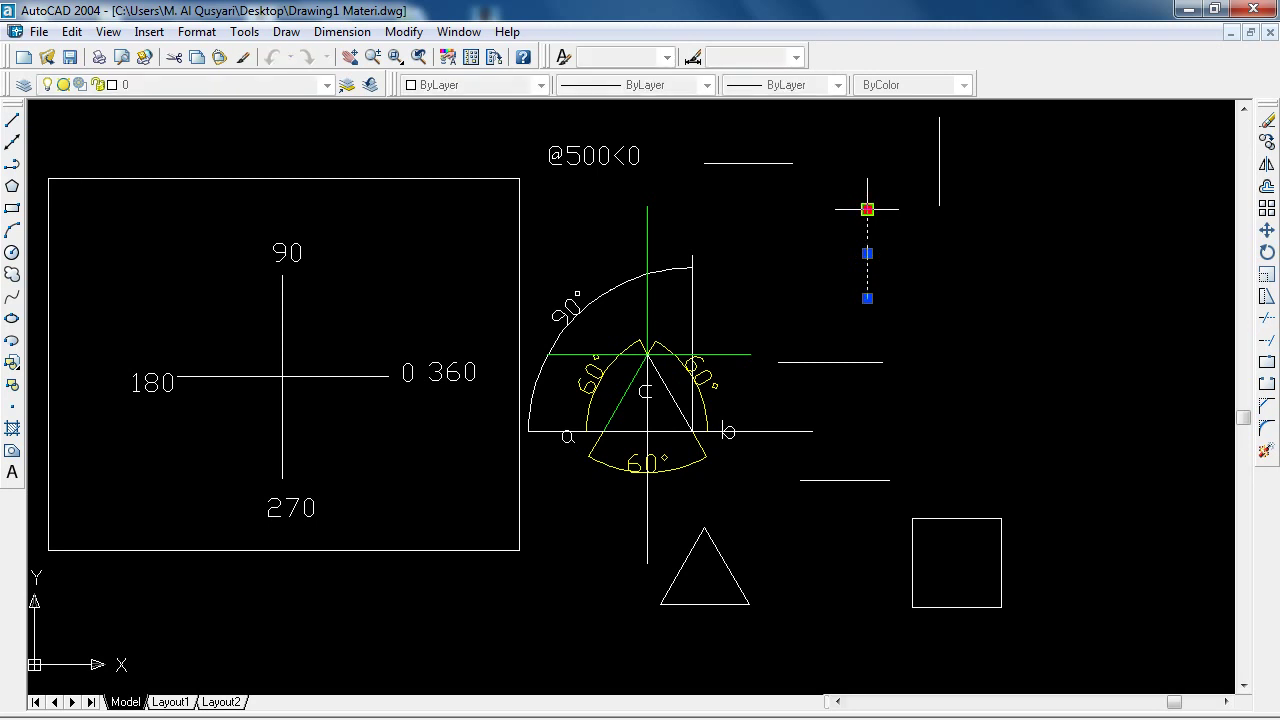
click(792, 163)
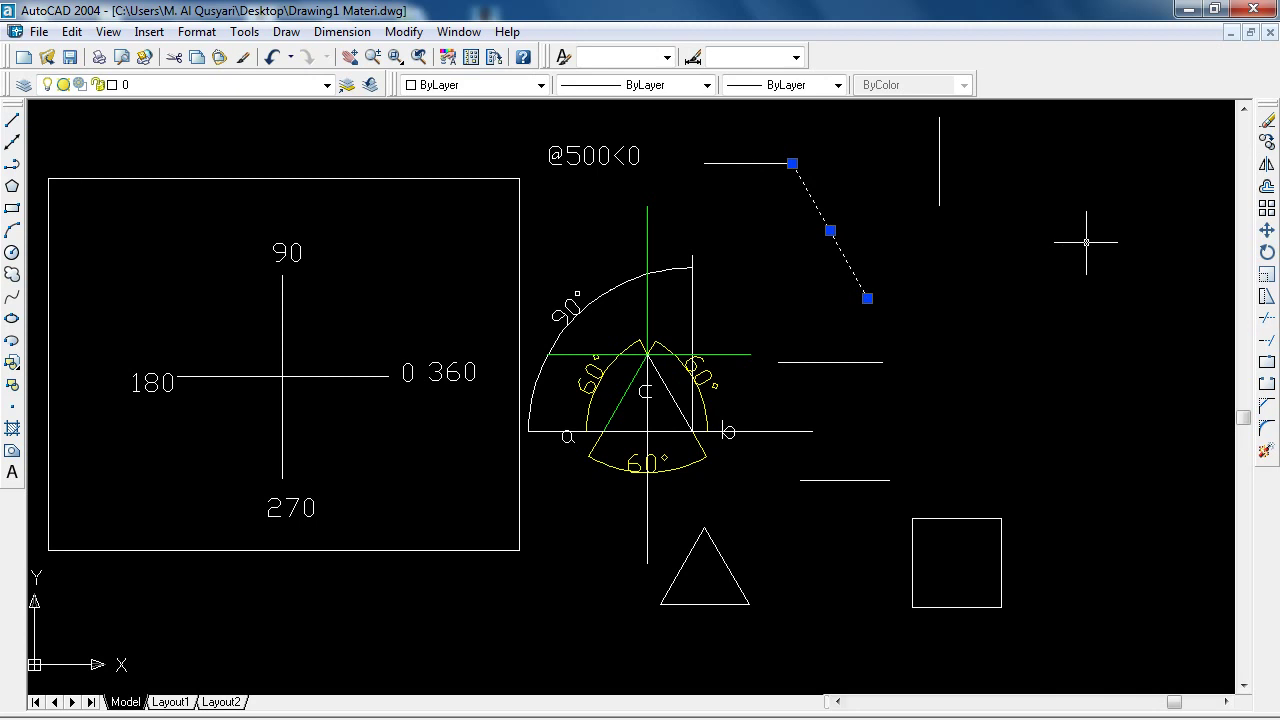
key(ctrl+z)
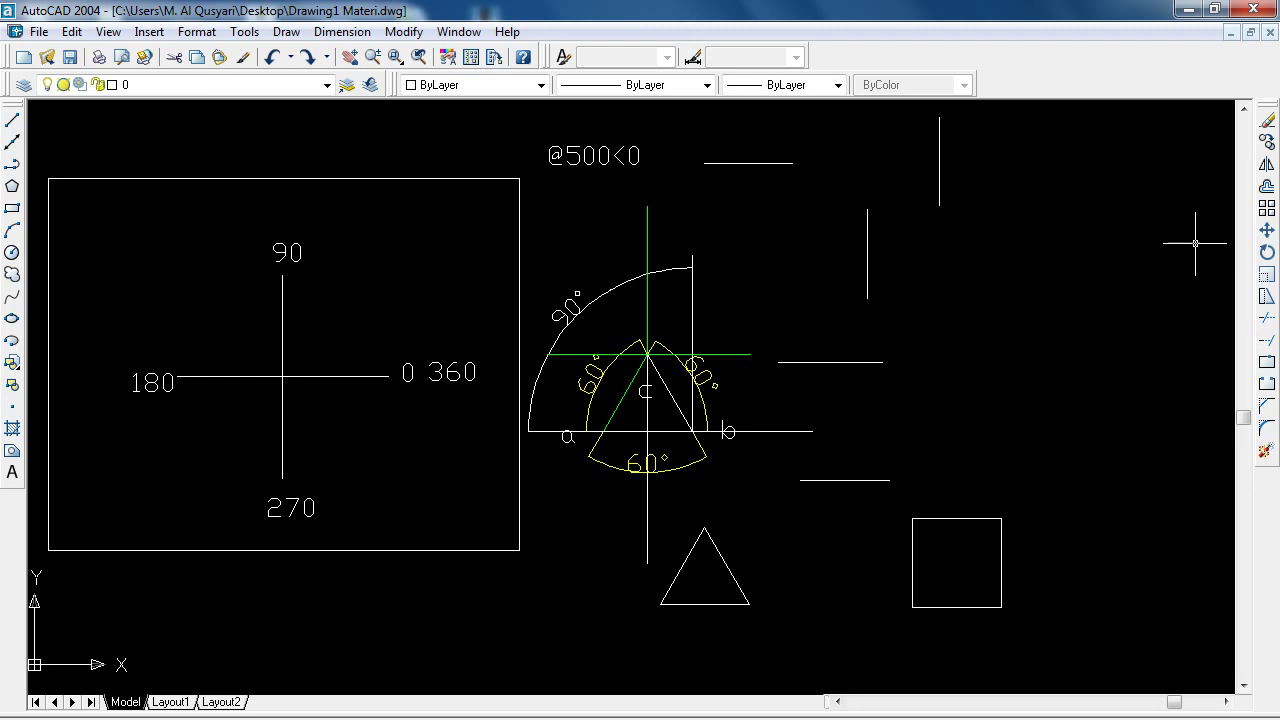
Move the left vertical line so its upper end sits at the right end of the upper horizontal line
click(1267, 232)
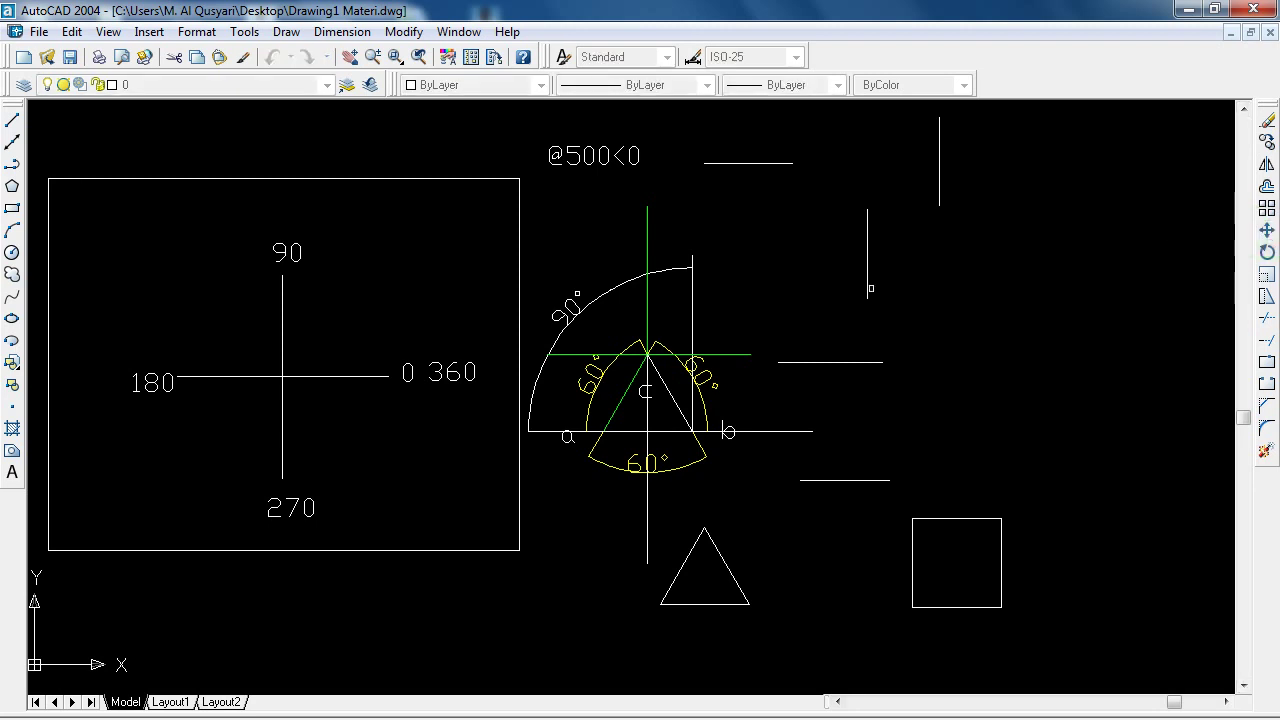
click(866, 288)
key(Return)
click(899, 250)
key(Escape)
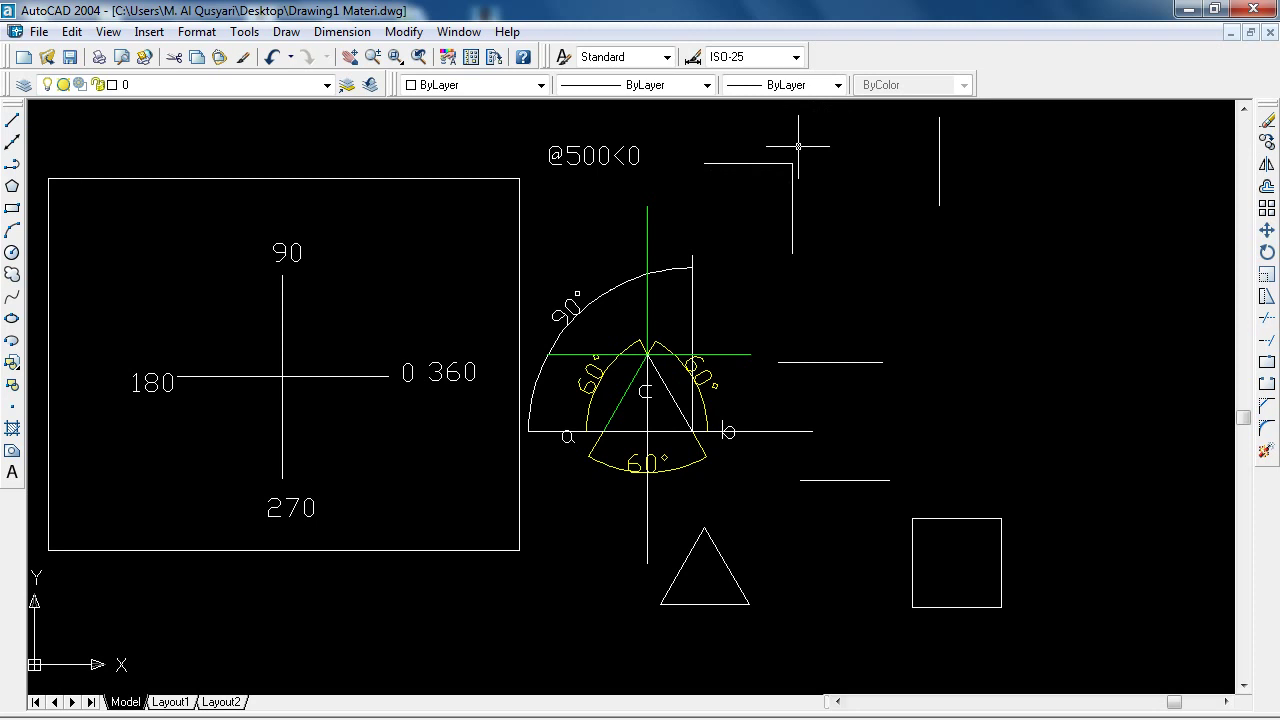
Examine up close how the moved vertical line's upper end meets the end of the horizontal line
scroll(798, 147, up, 8)
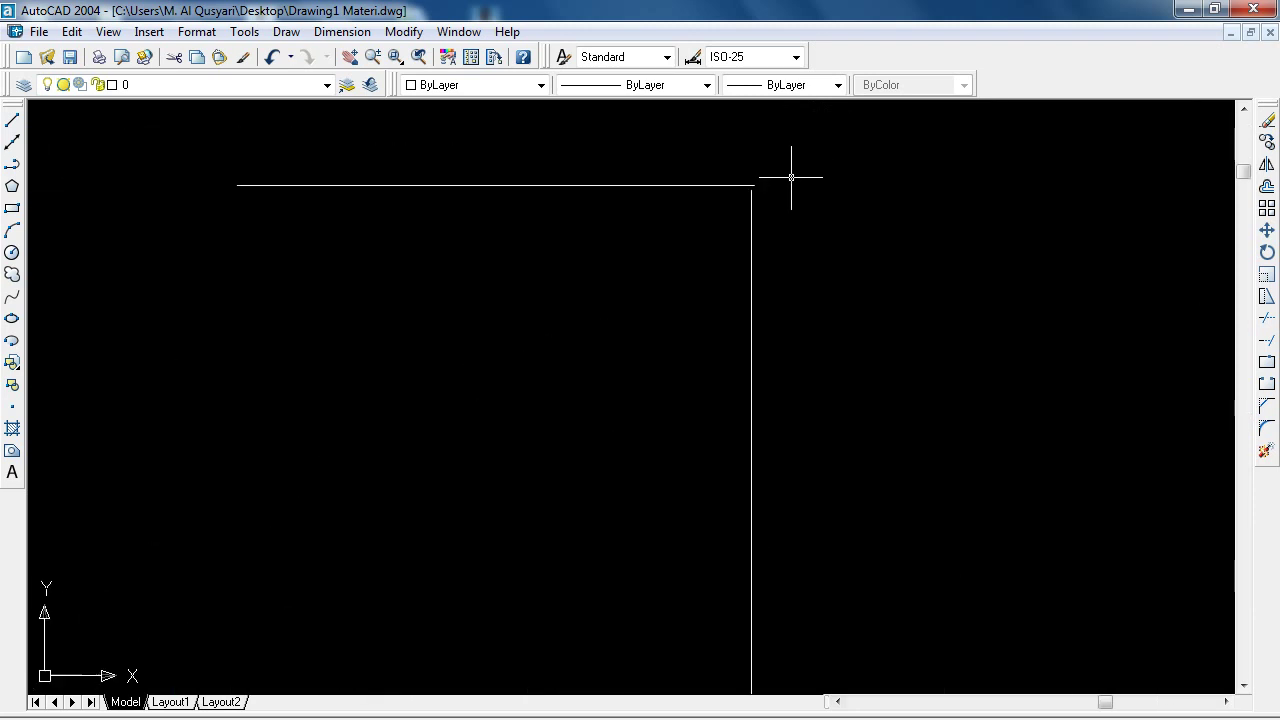
scroll(791, 177, up, 5)
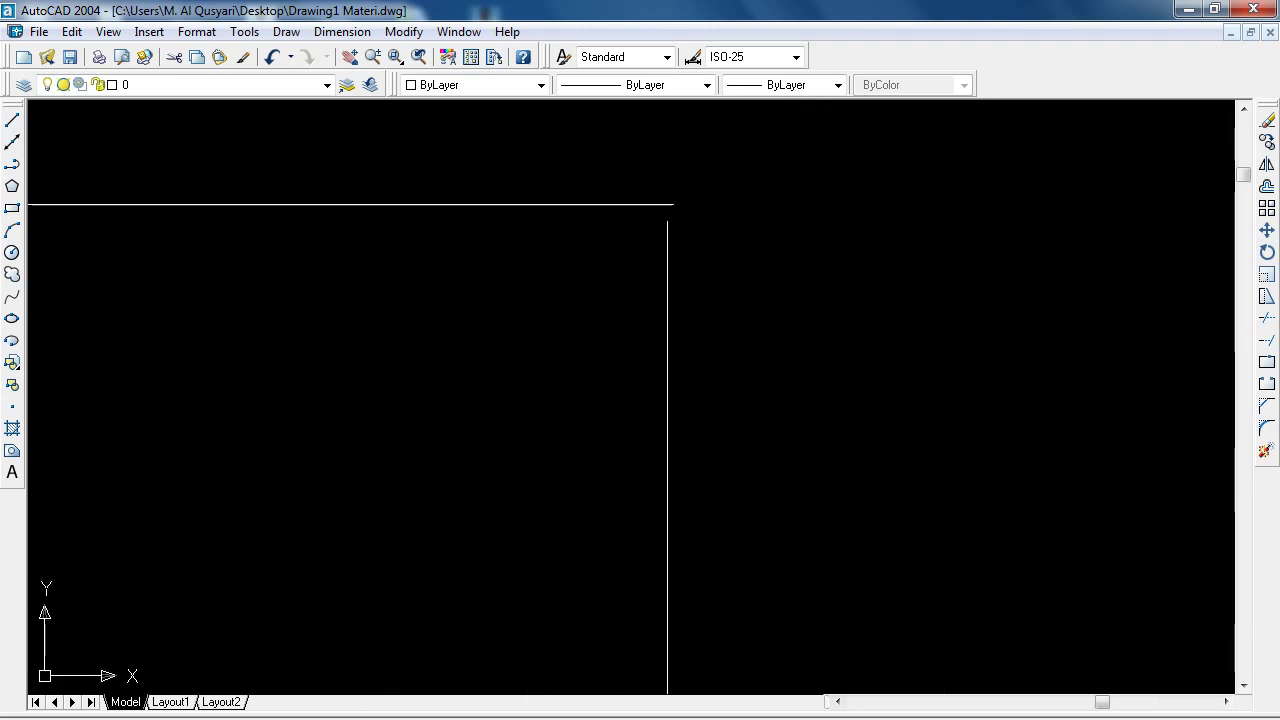
scroll(709, 196, down, 3)
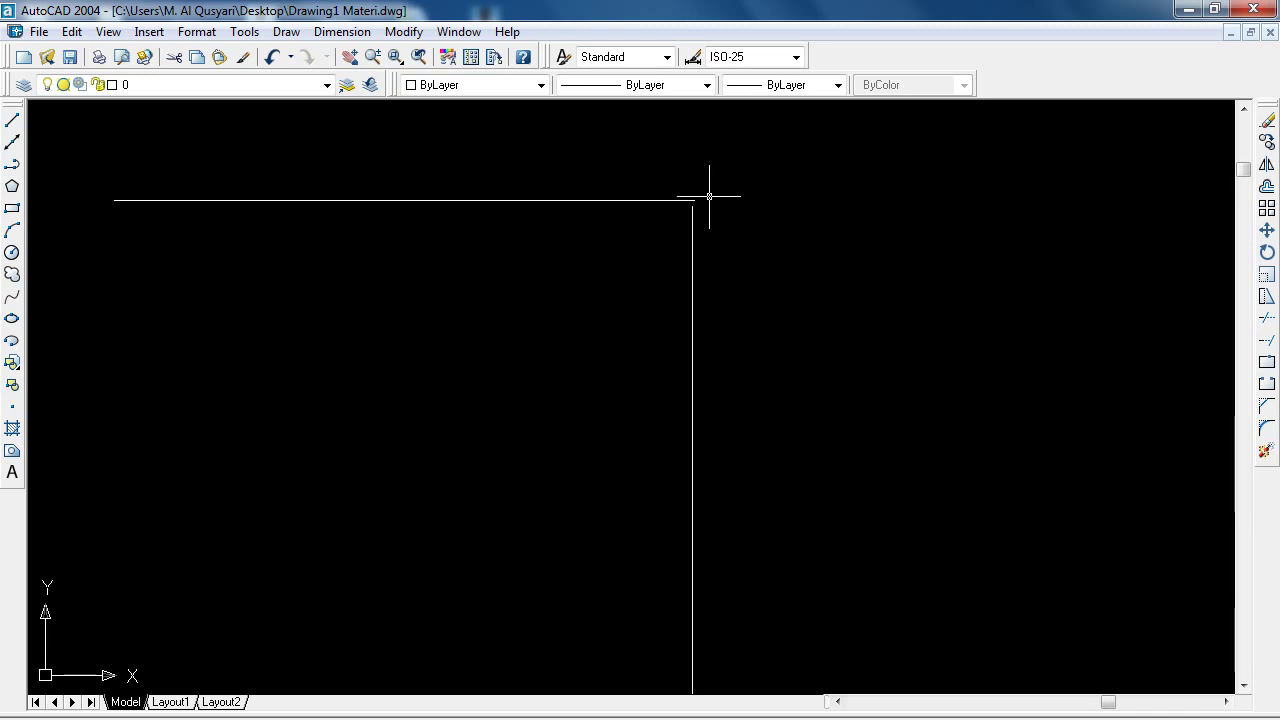
scroll(709, 196, down, 5)
scroll(709, 196, down, 2)
scroll(709, 196, up, 2)
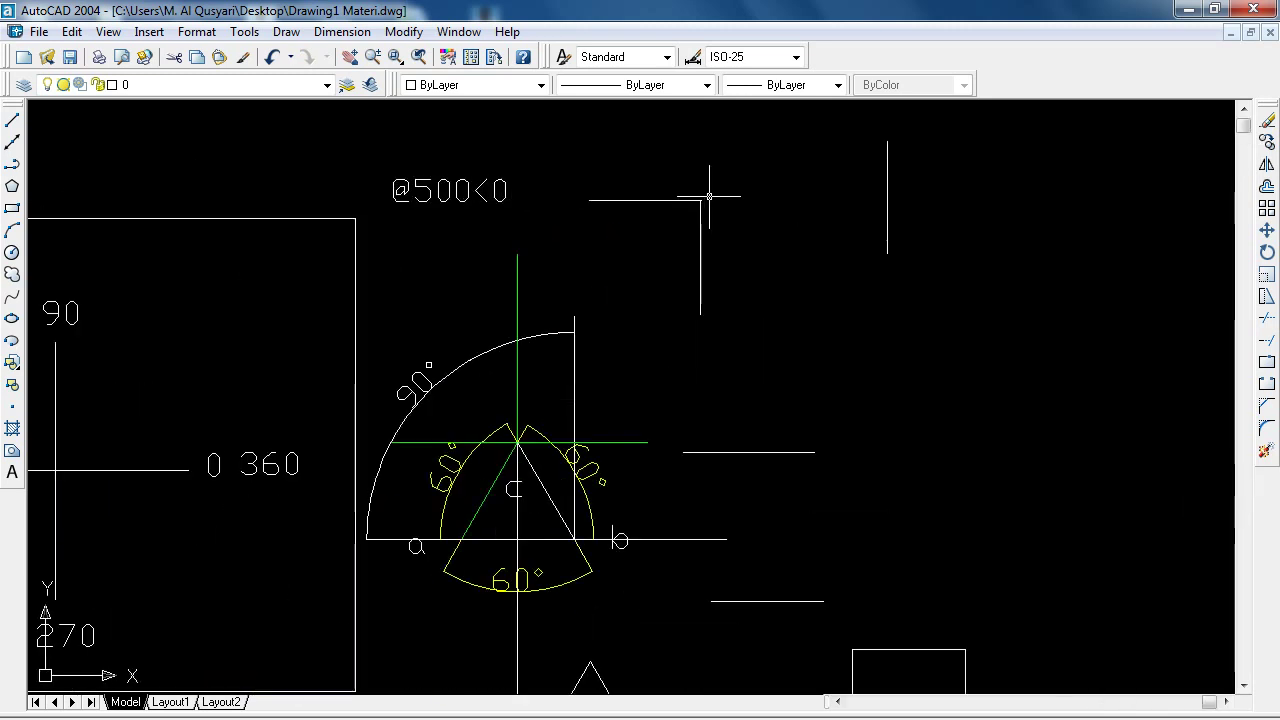
scroll(709, 196, down, 2)
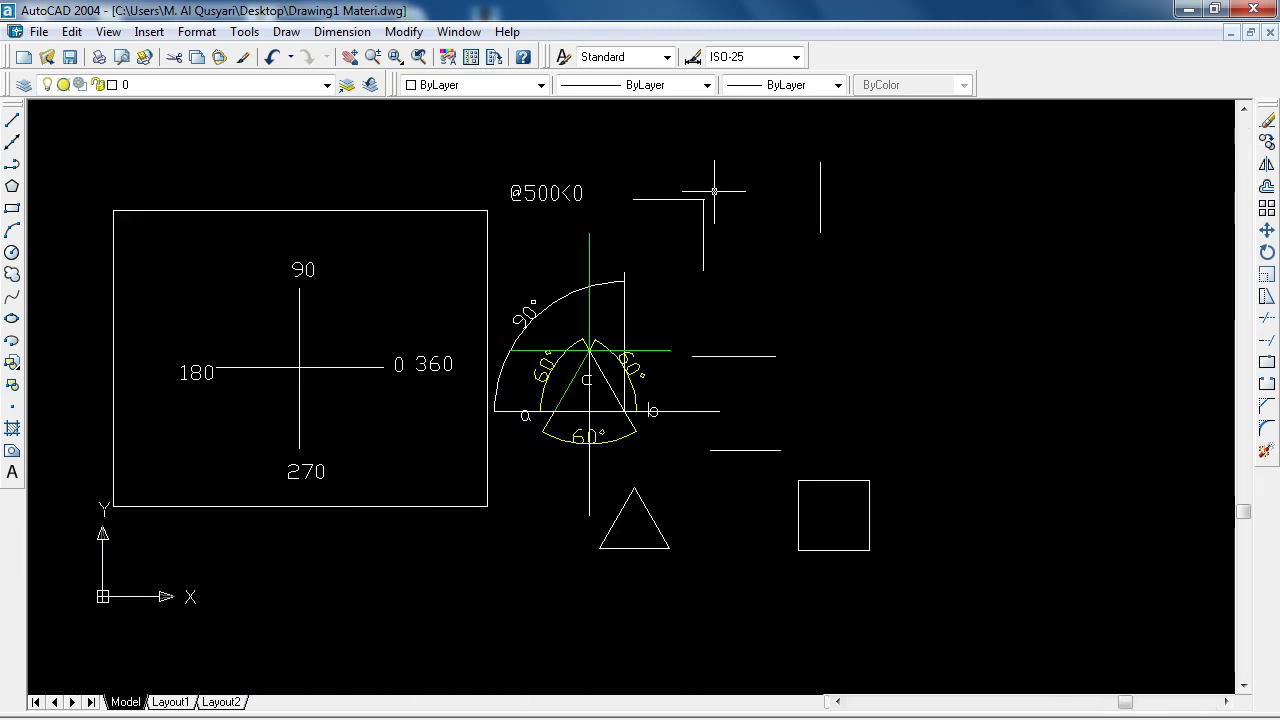
Move the vertical line away from the upper horizontal line's end, down and to the right
text(l)
key(Return)
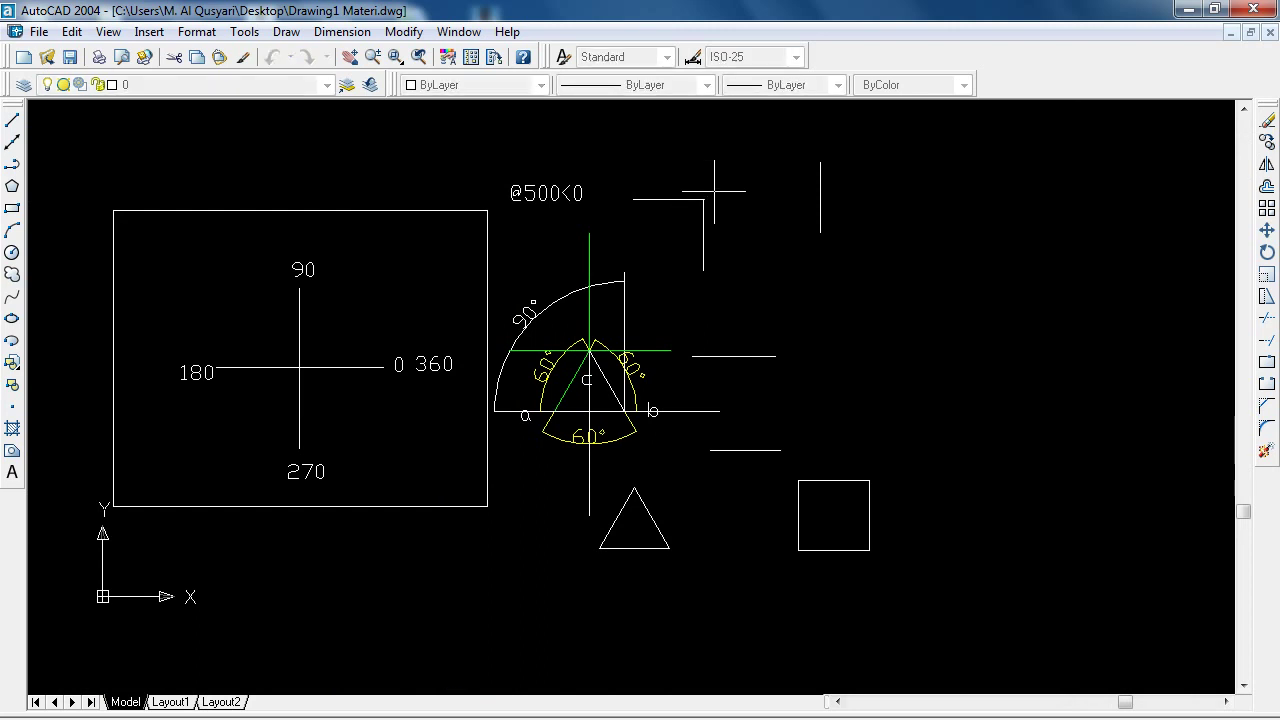
text(a)
key(Return)
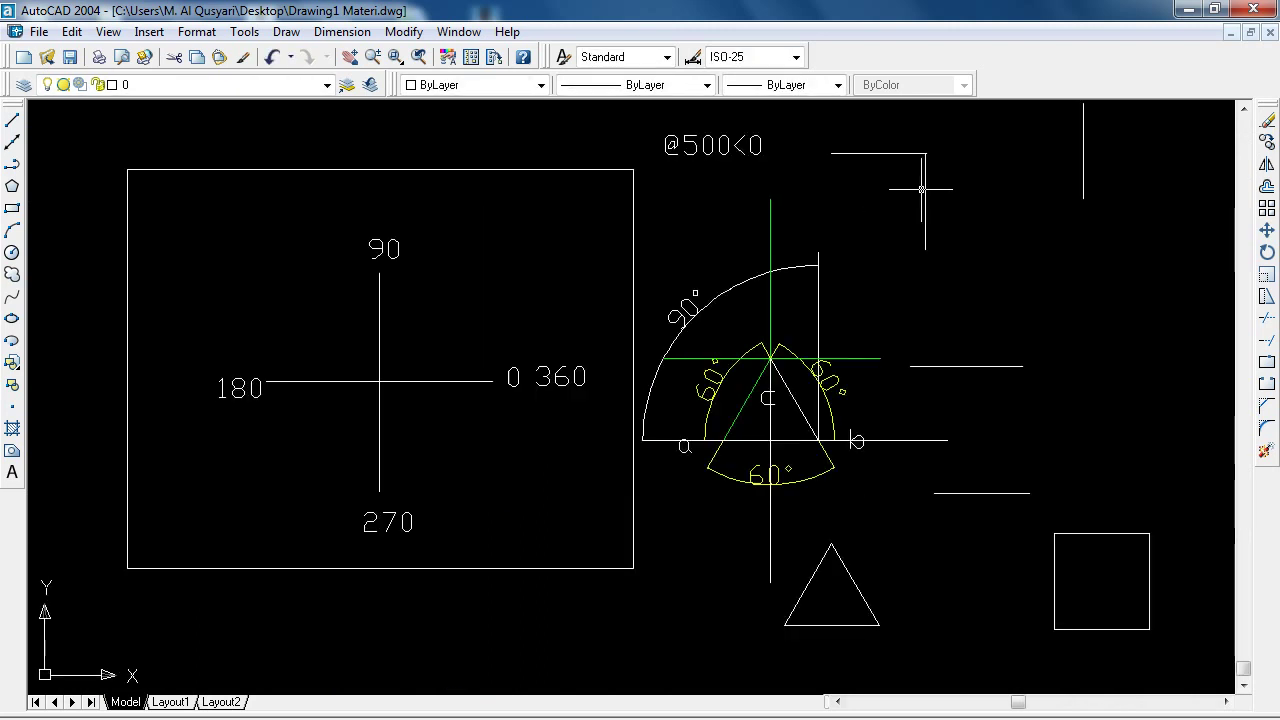
text(e)
key(Return)
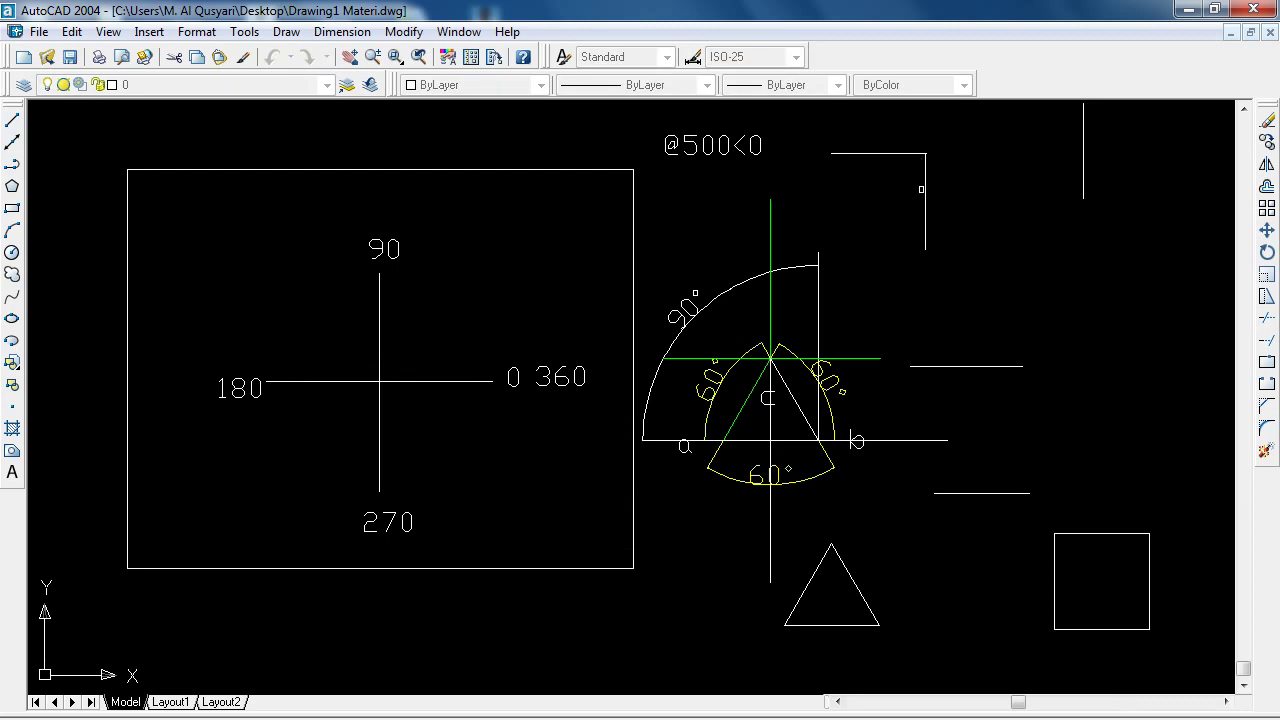
click(926, 156)
key(Return)
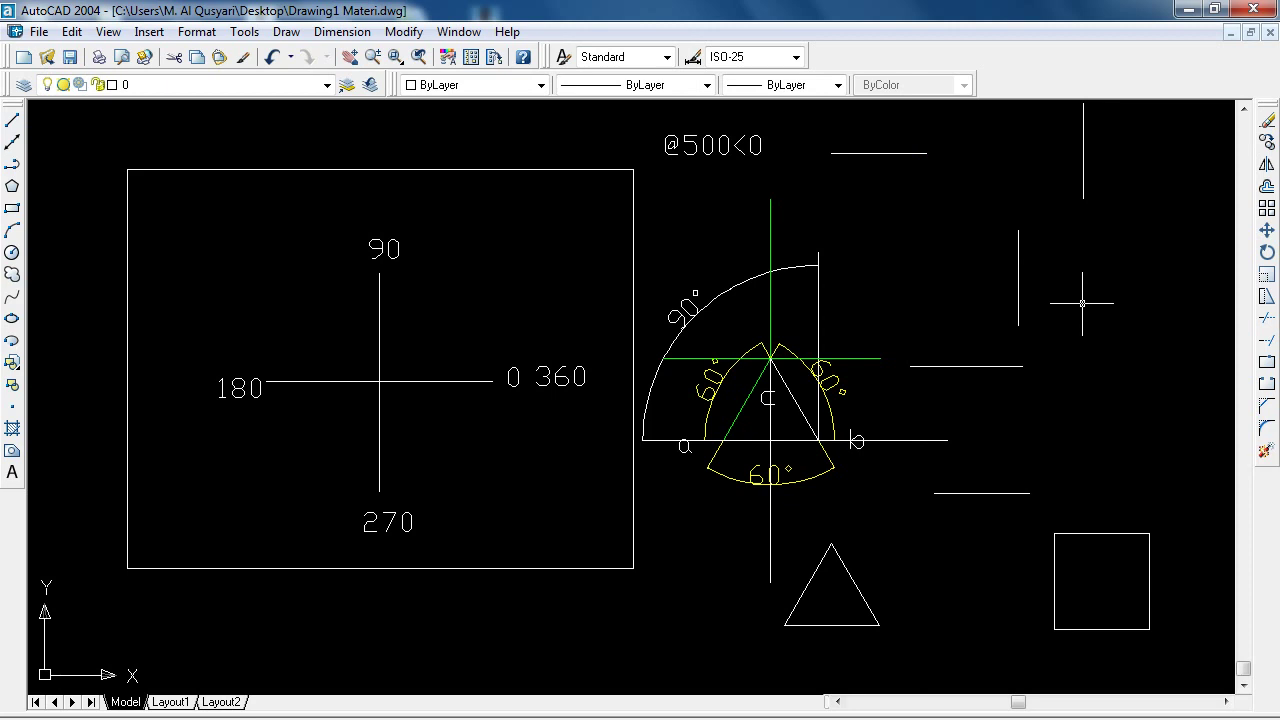
Move the separated vertical line, selected with a window, so its upper endpoint sits on the upper horizontal line's right endpoint
click(1267, 235)
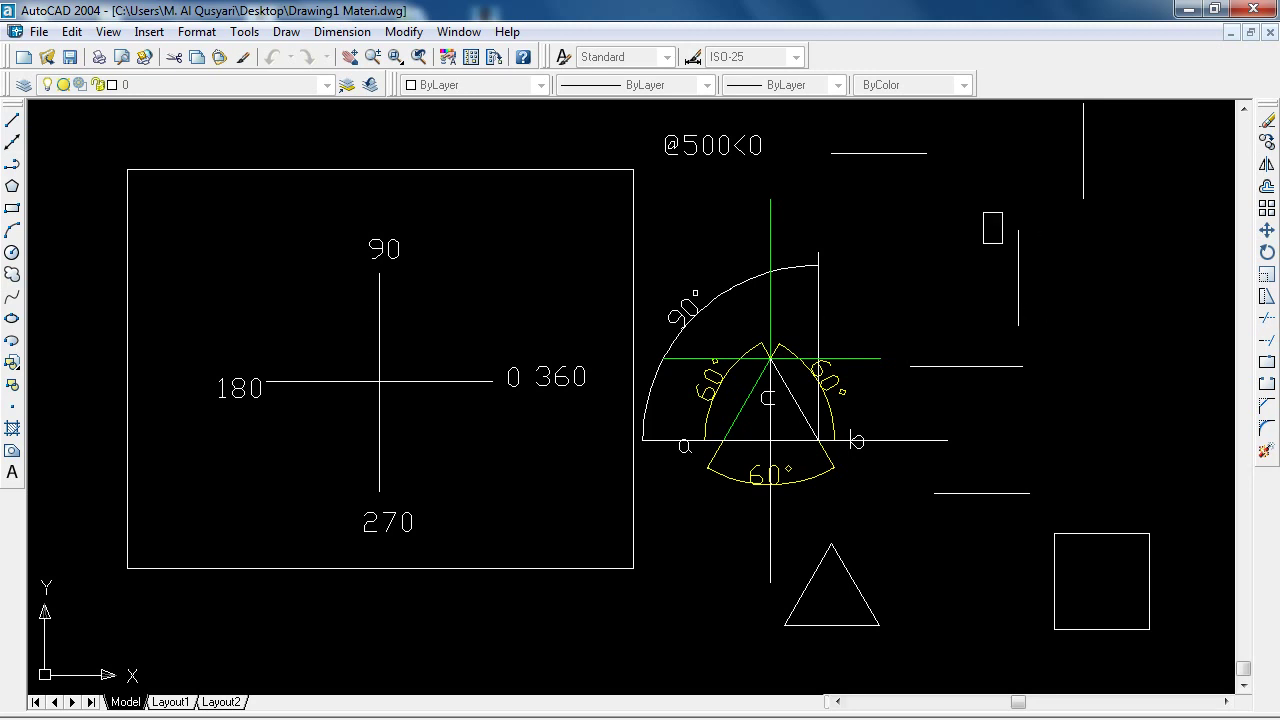
click(983, 213)
click(1056, 366)
click(1018, 230)
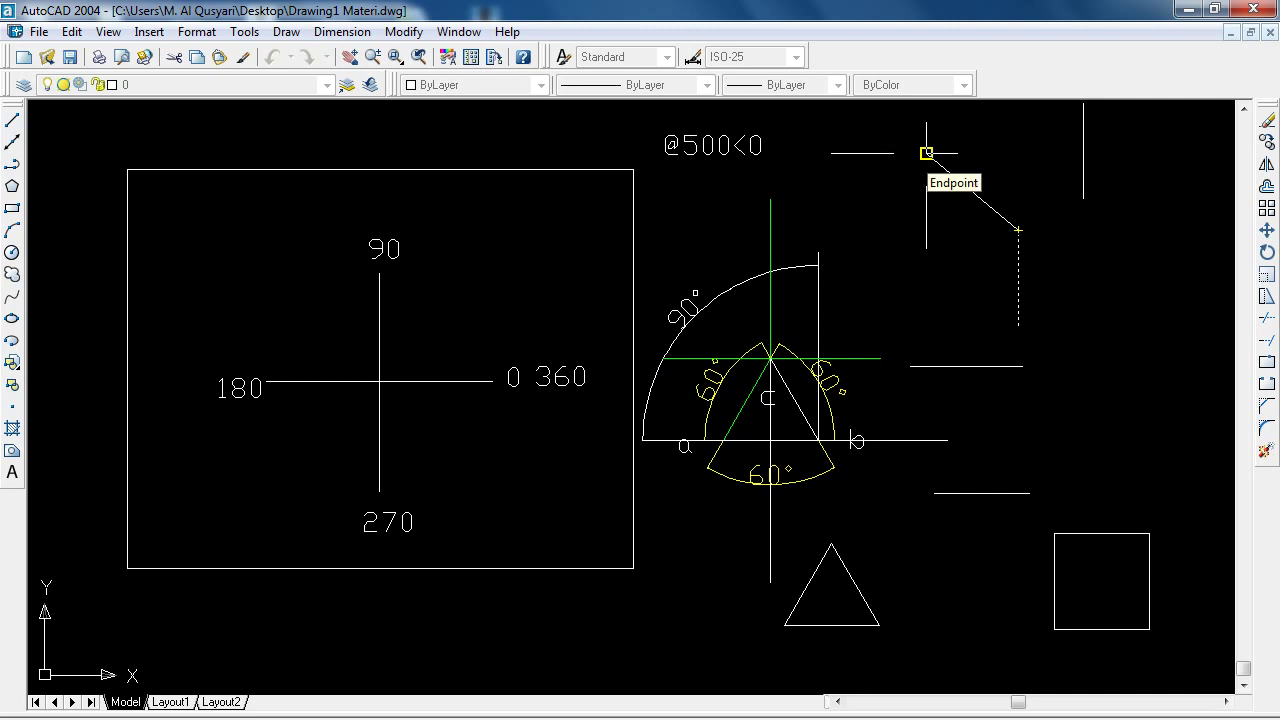
key(Escape)
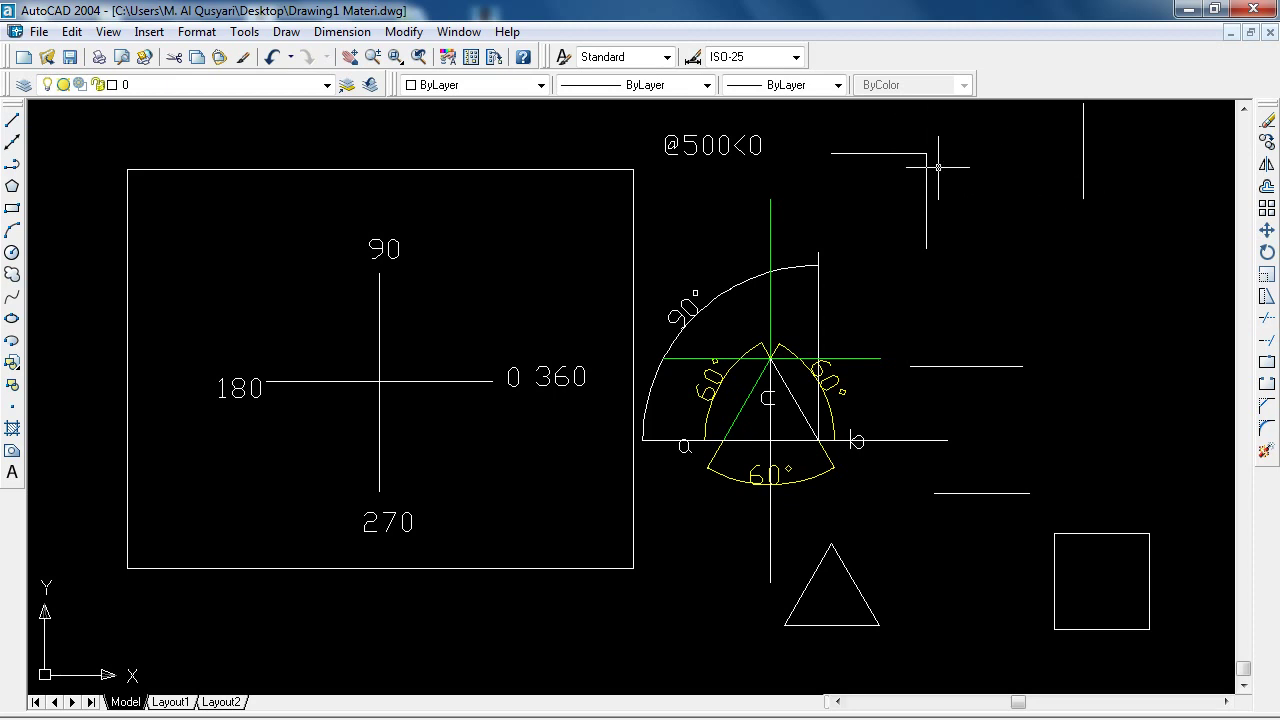
Examine up close the corner where the vertical line meets the upper horizontal line, and return to the full drawing view
scroll(940, 149, up, 10)
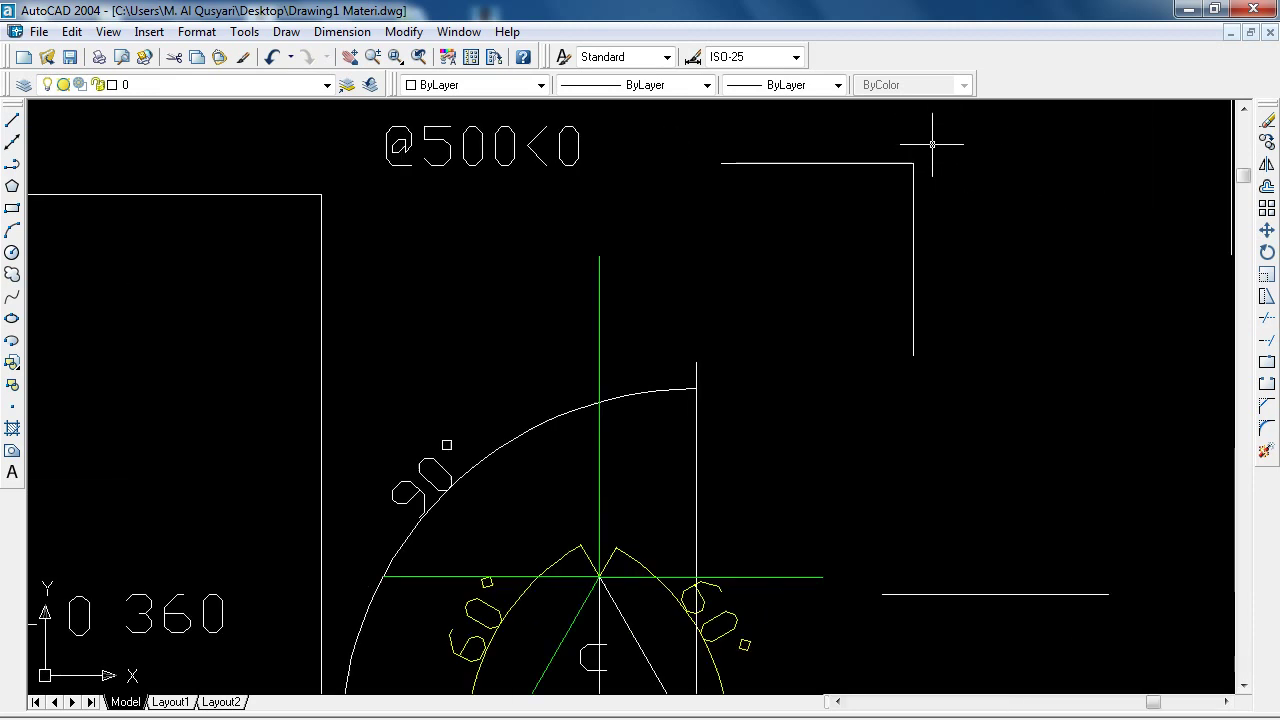
scroll(820, 208, up, 3)
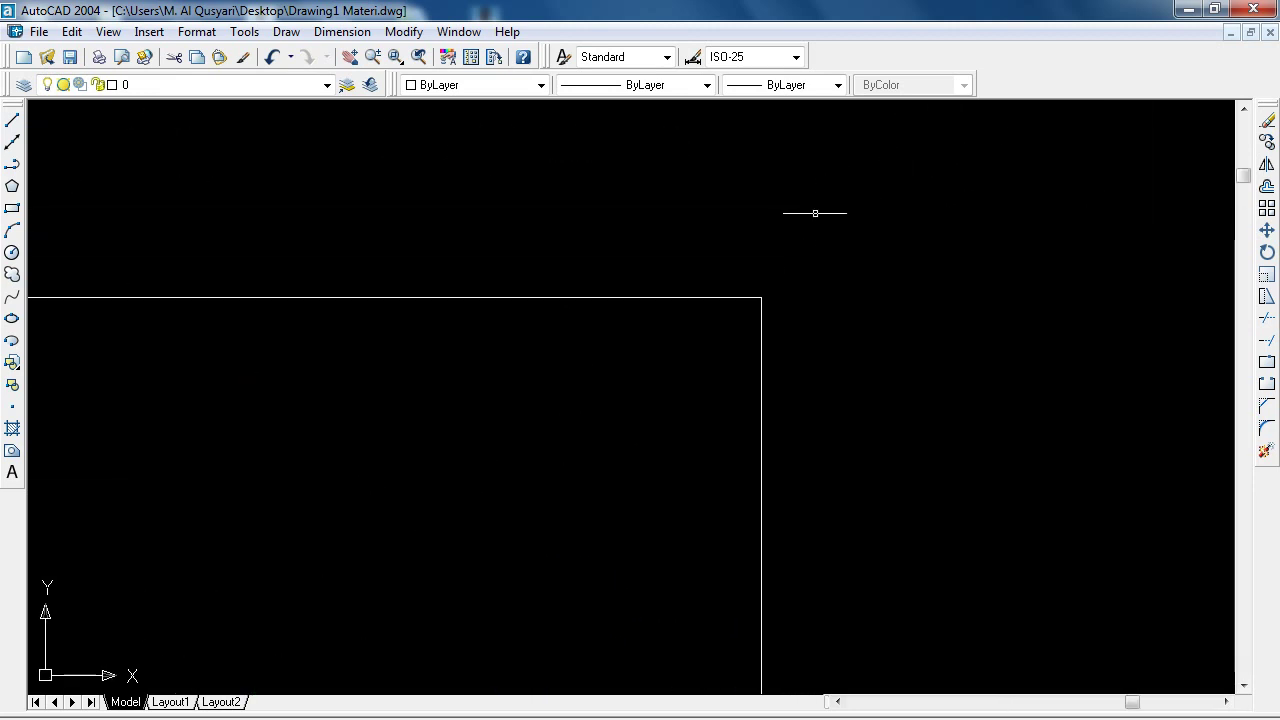
scroll(726, 266, up, 2)
middle_drag(824, 331, 798, 324)
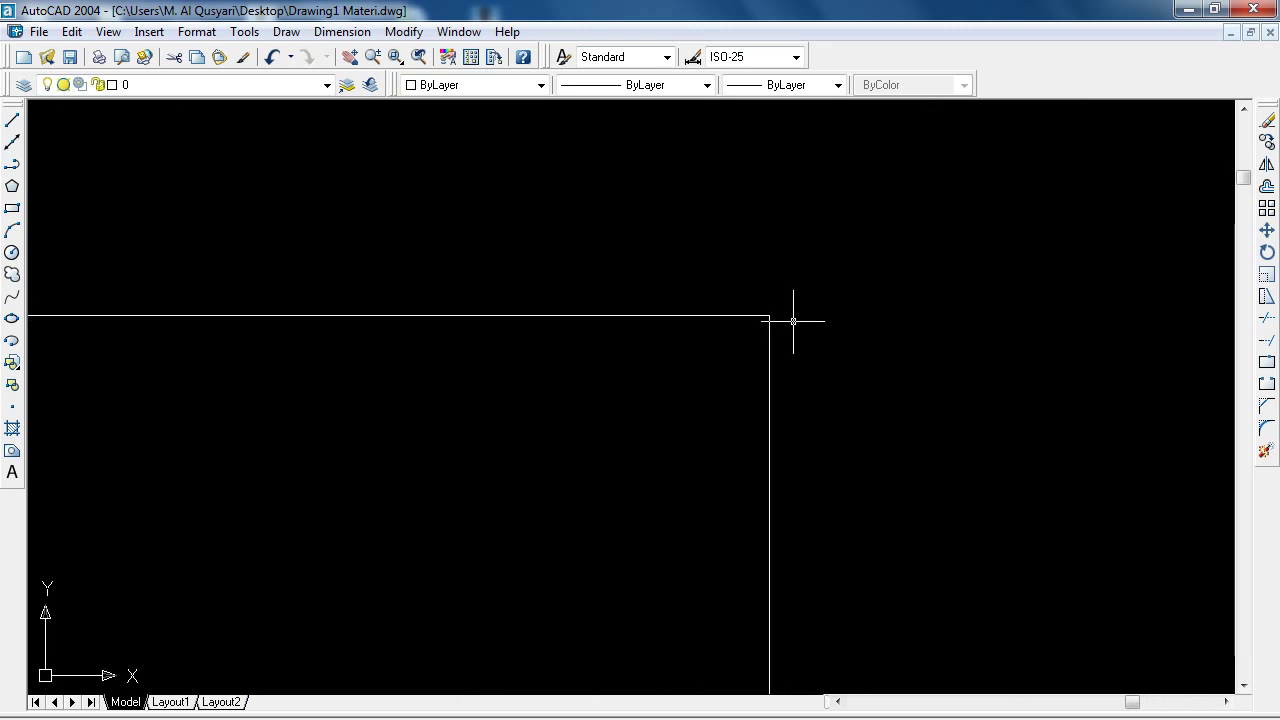
scroll(794, 320, down, 5)
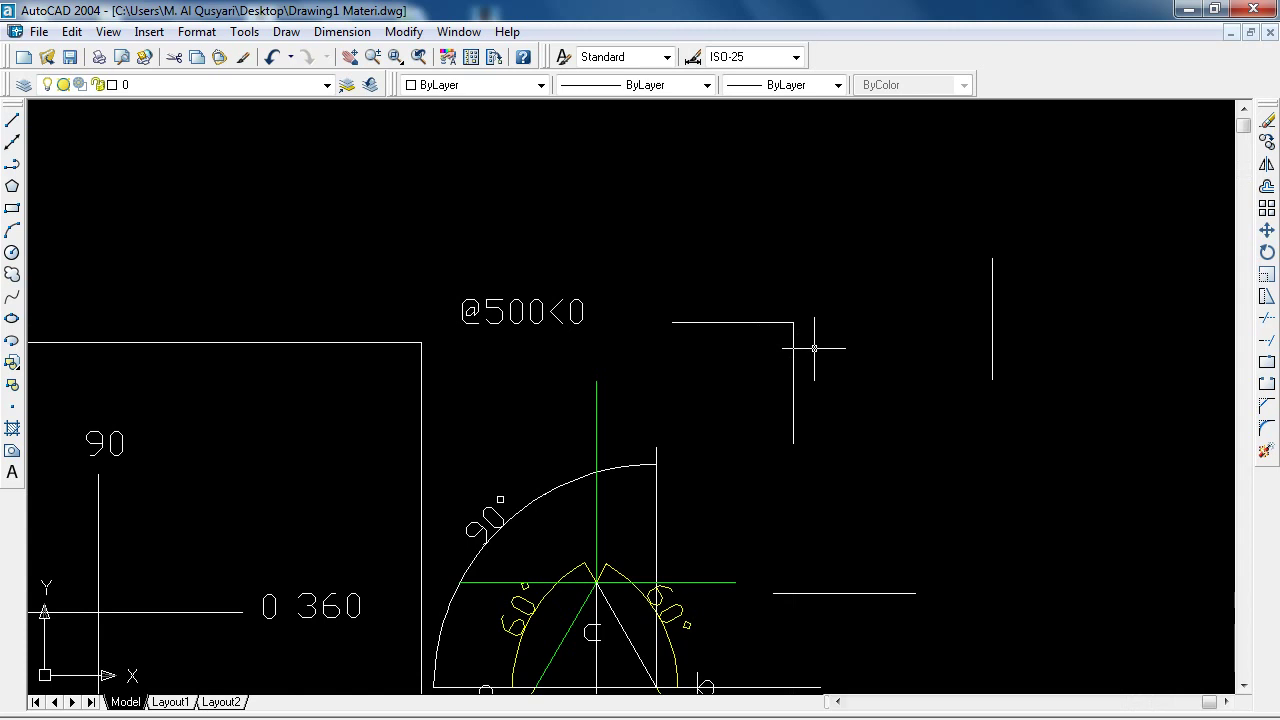
text(l)
key(Return)
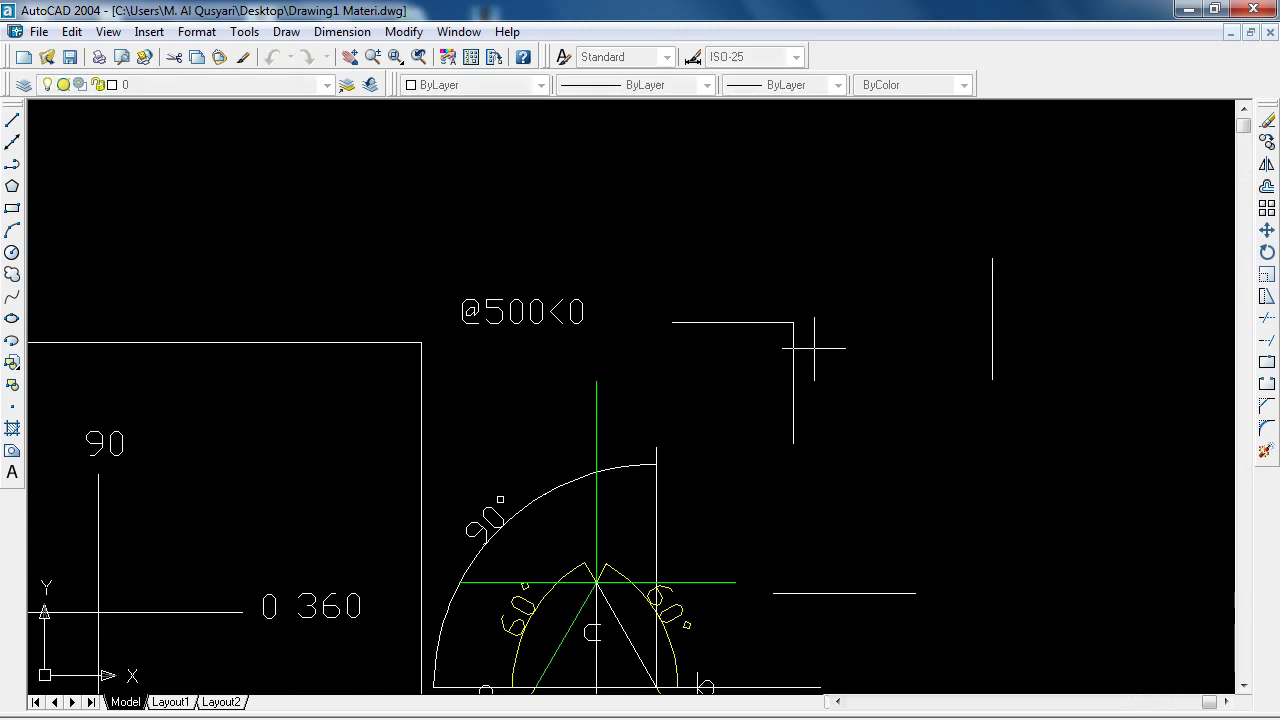
text(a)
key(Return)
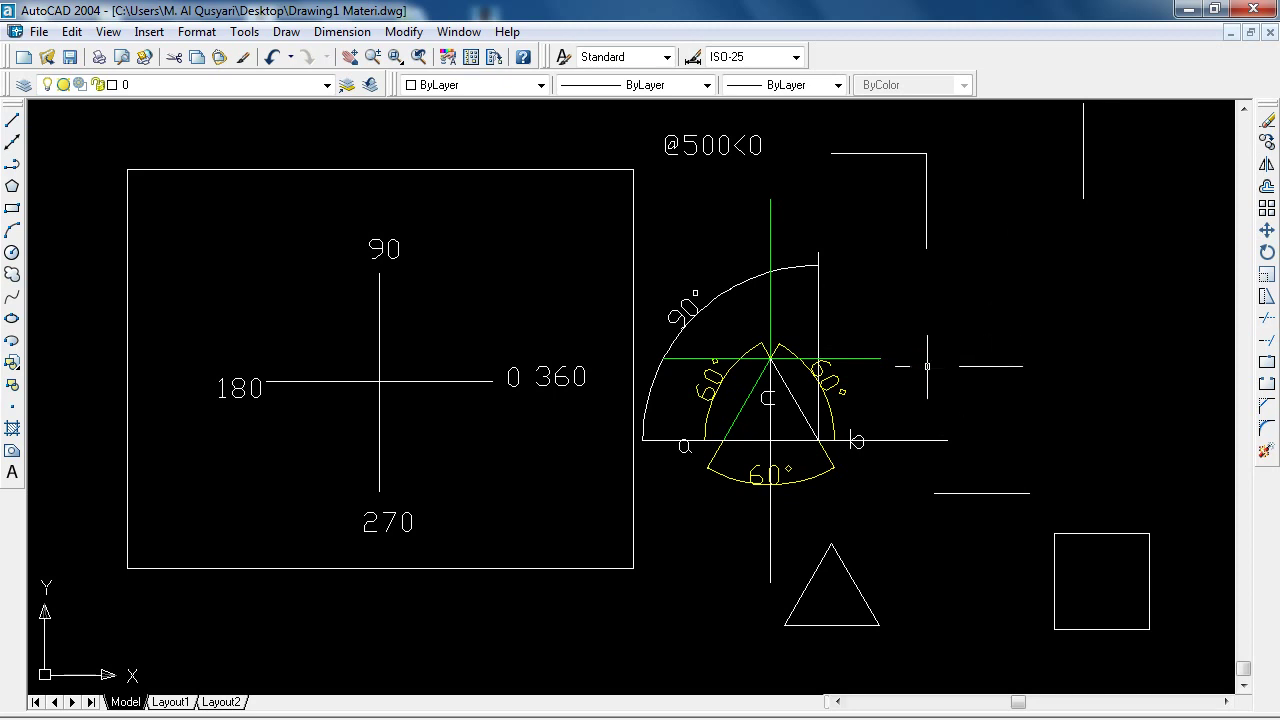
Move the middle horizontal line by its left endpoint onto the lower endpoint of the joined vertical line
click(1267, 230)
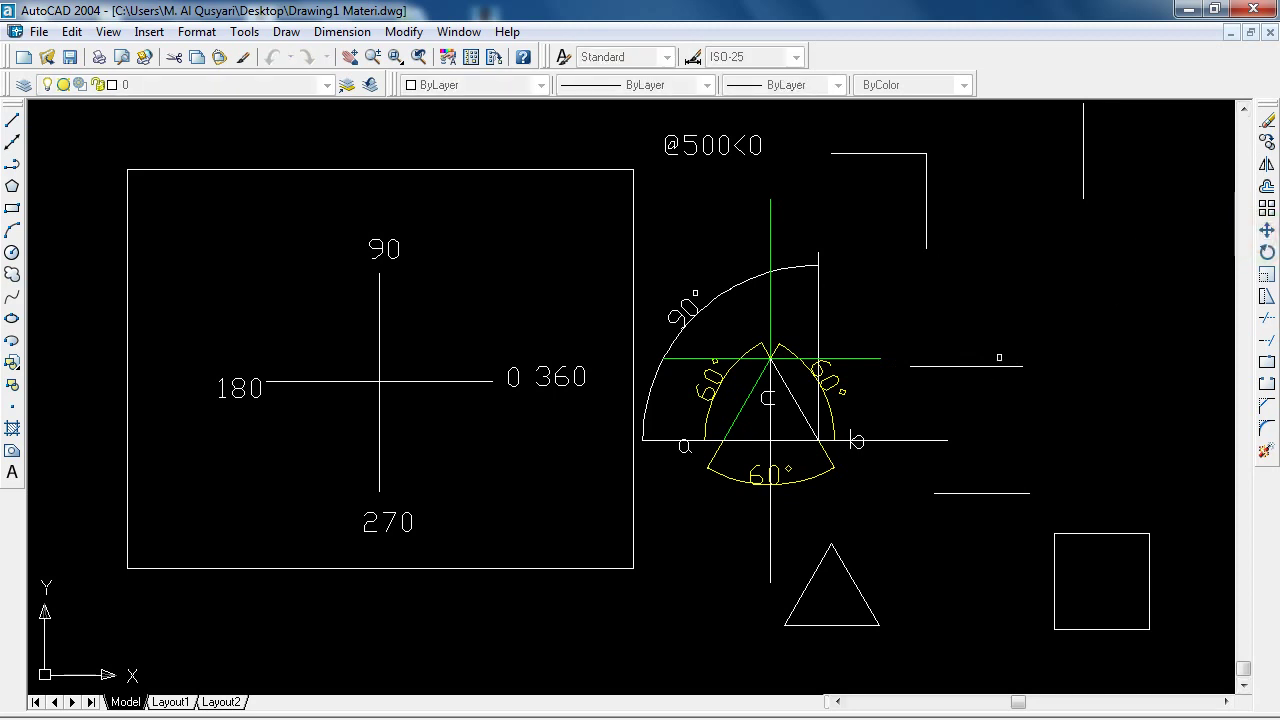
click(1002, 367)
key(Return)
click(910, 366)
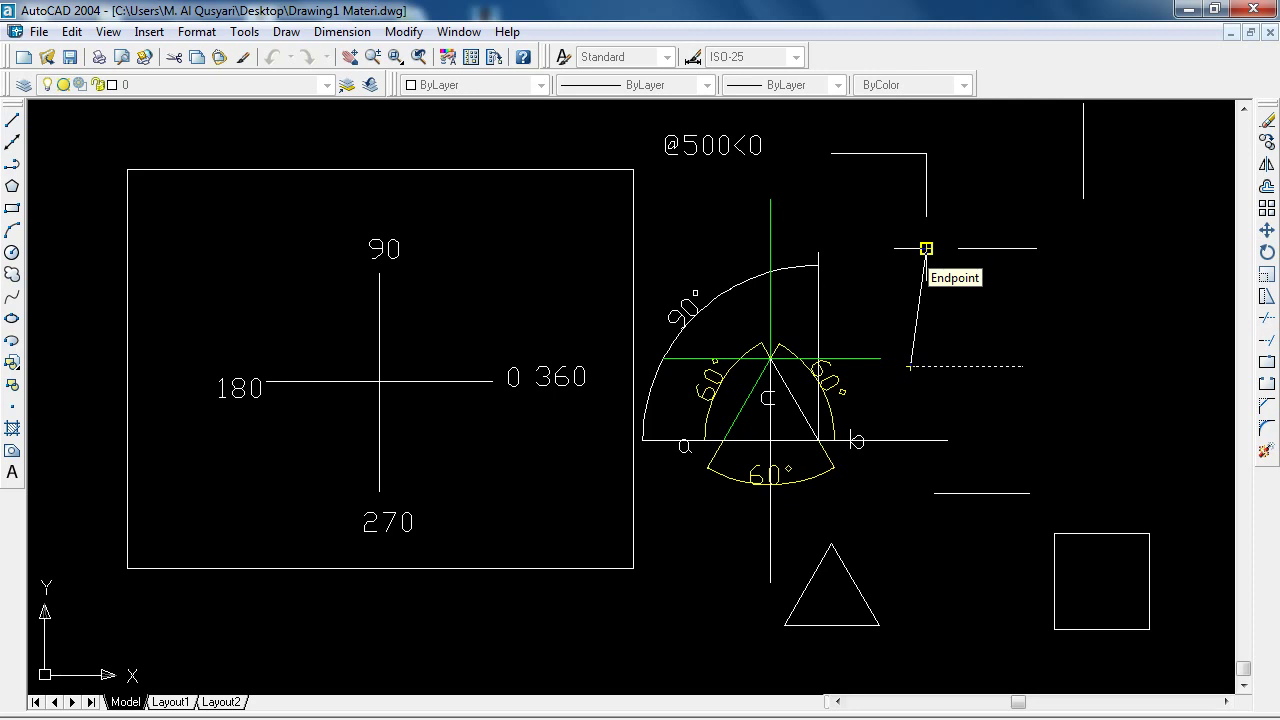
click(926, 248)
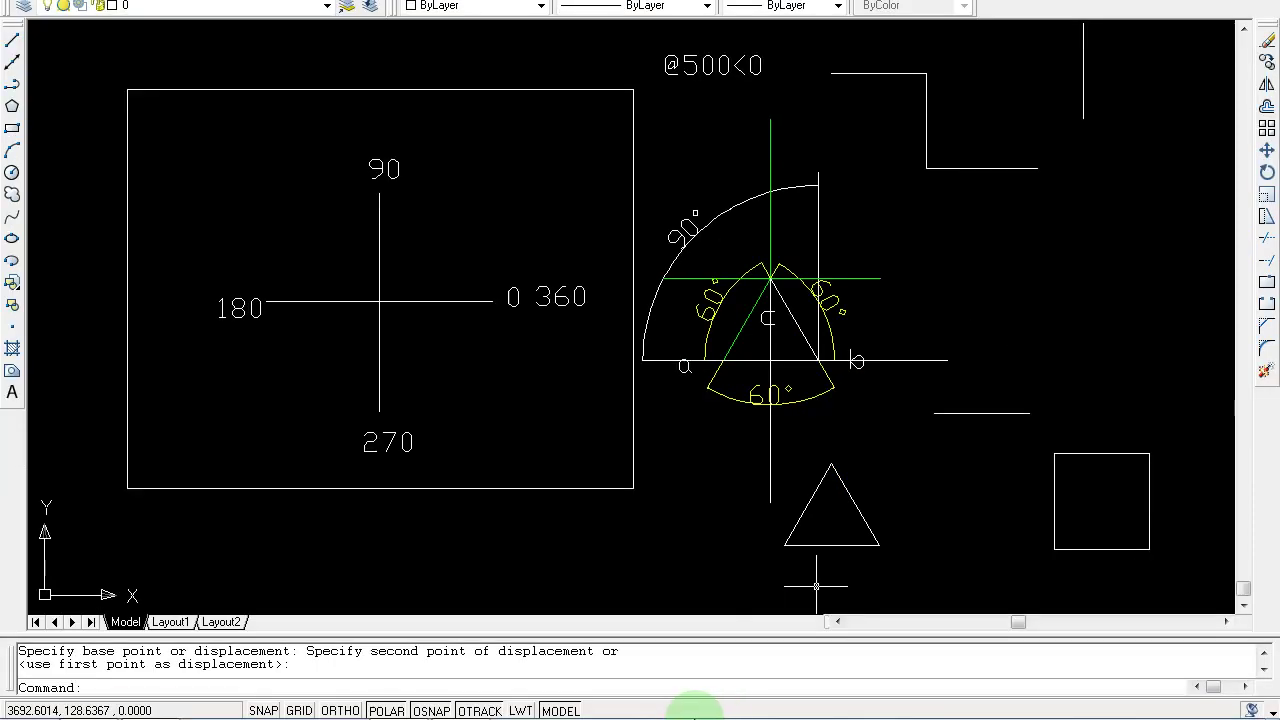
right_click(706, 708)
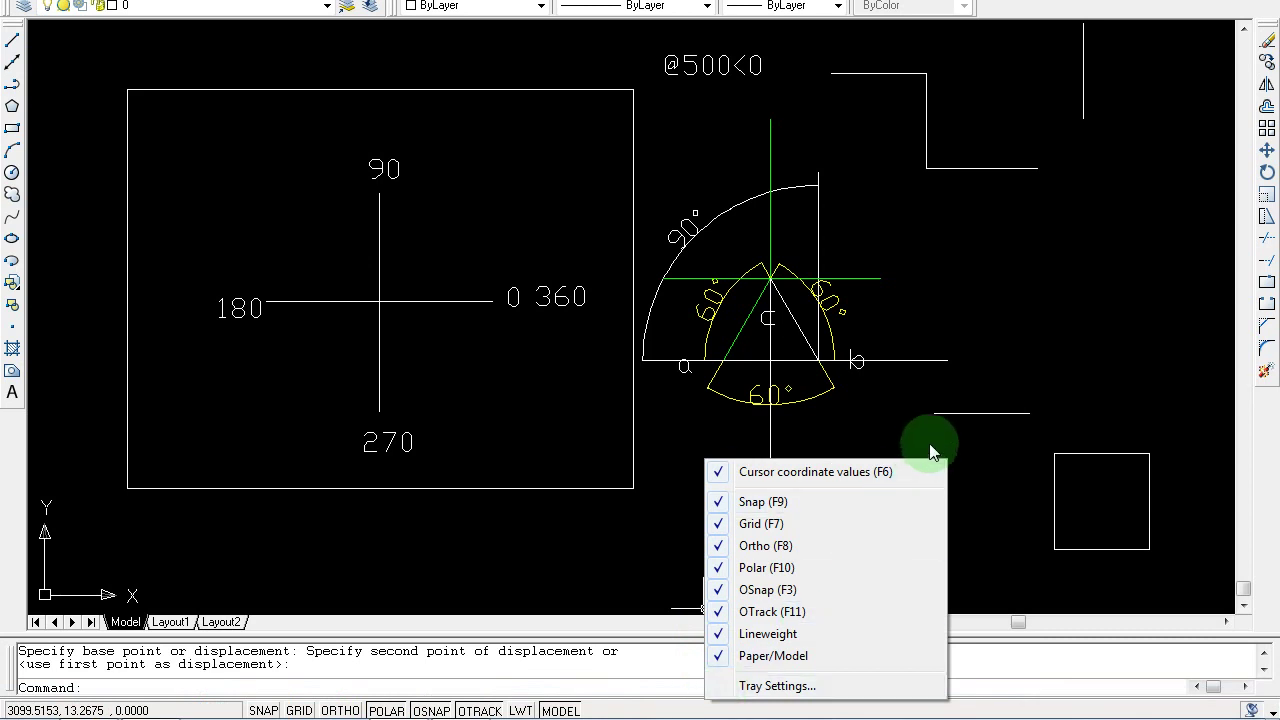
click(1027, 317)
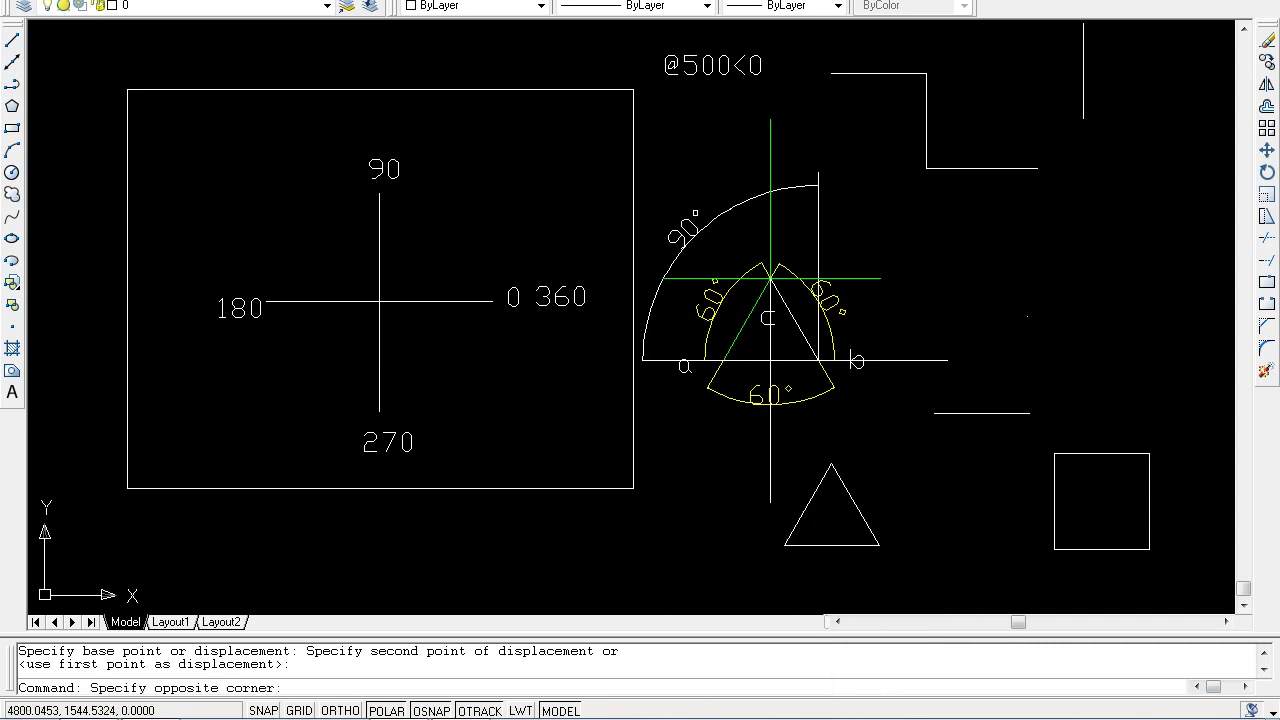
click(925, 255)
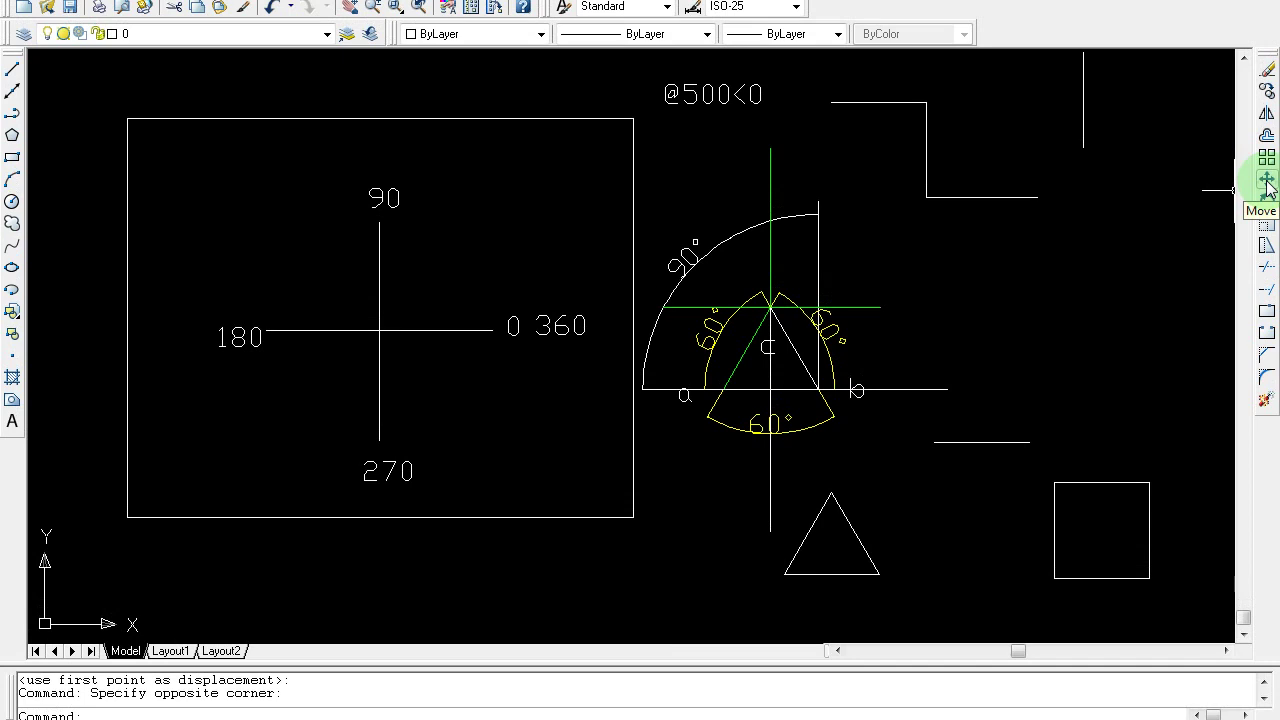
click(1267, 183)
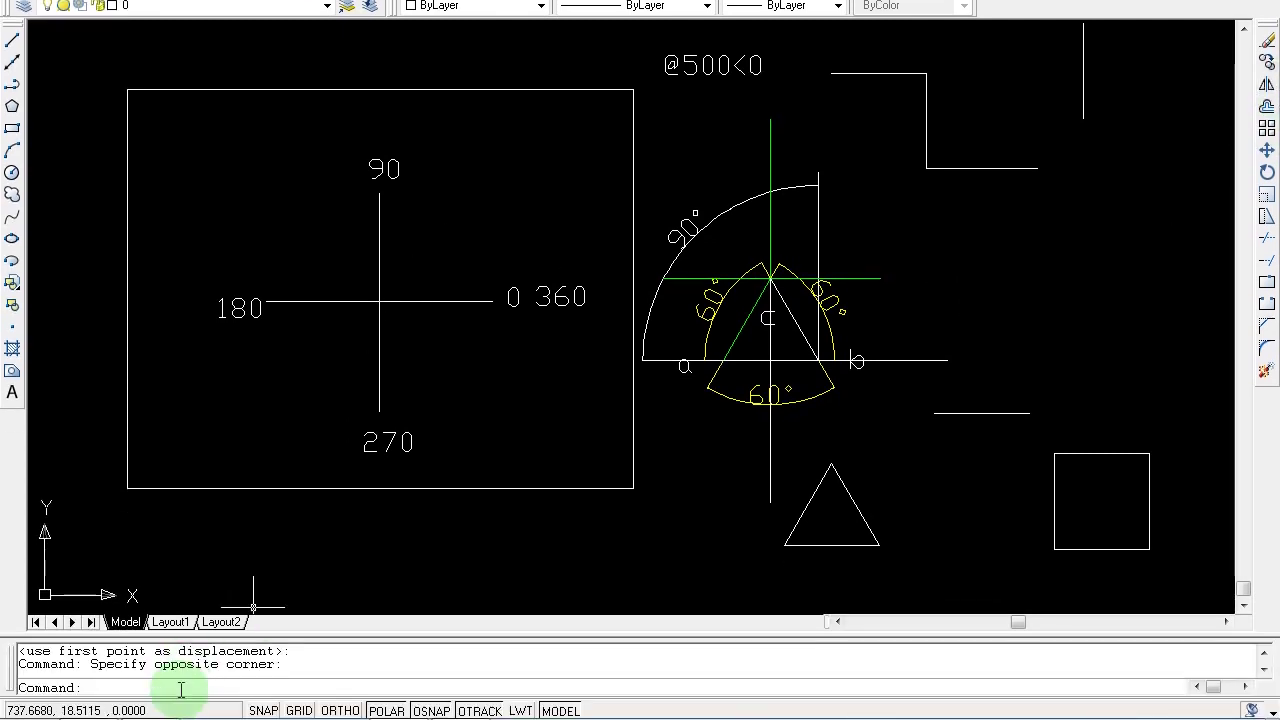
Copy the remaining lower horizontal line, using its right endpoint as base point, and place the copy above and to the right
click(181, 690)
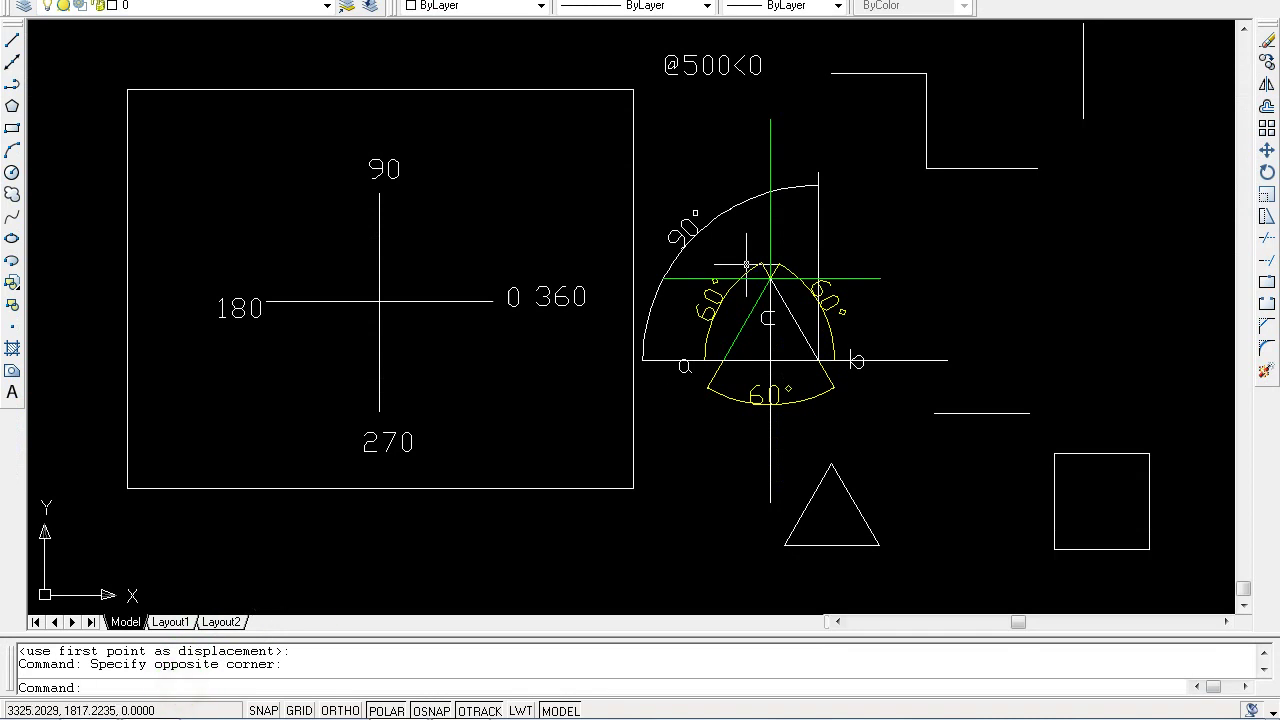
text(copy)
key(Return)
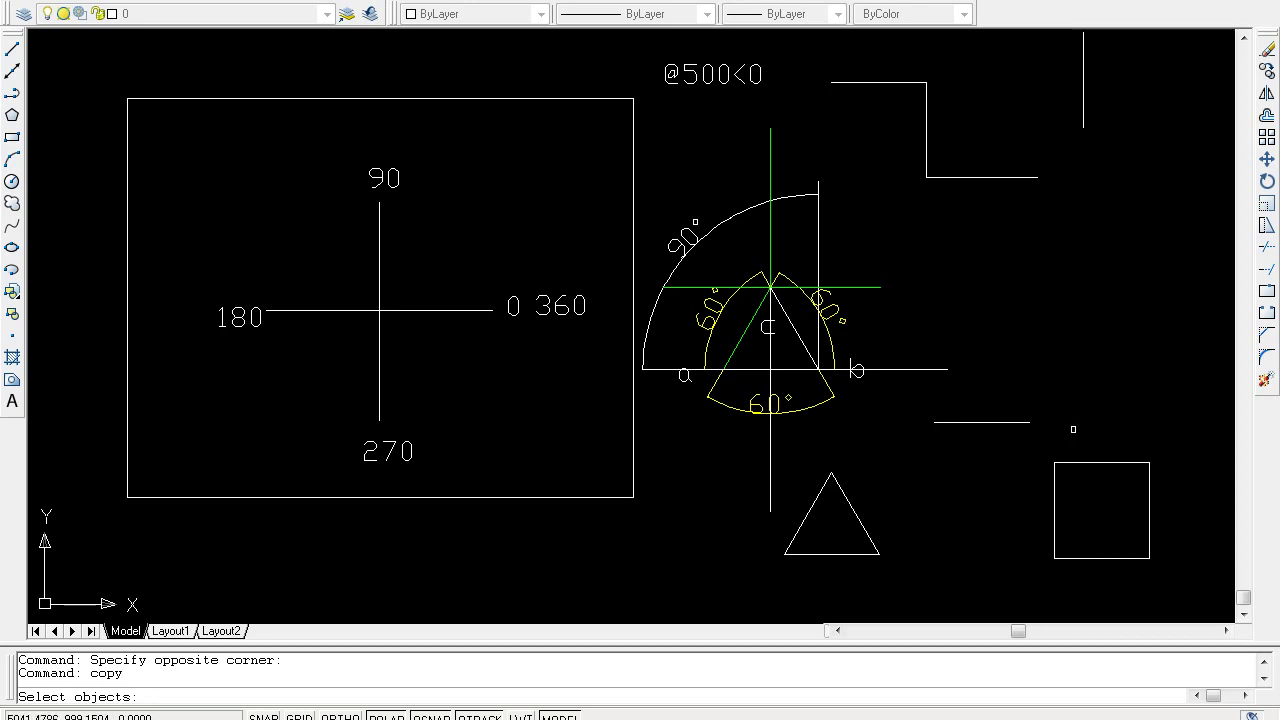
click(976, 423)
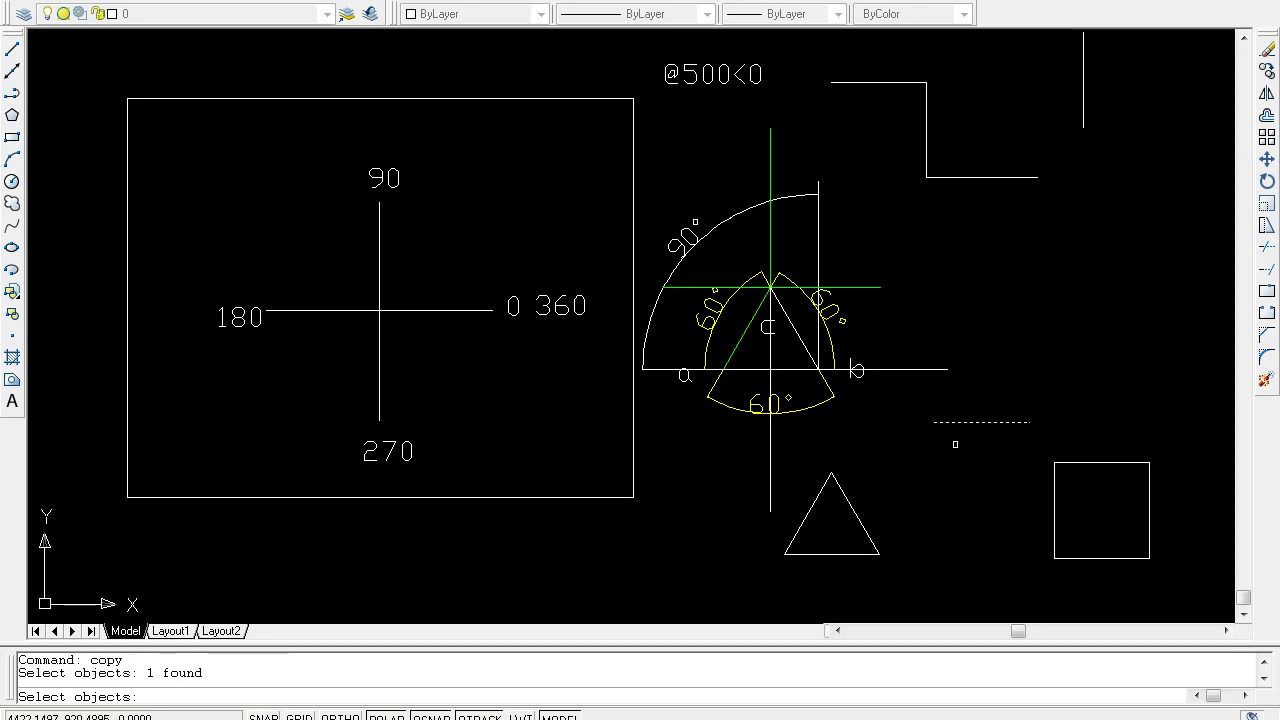
key(Return)
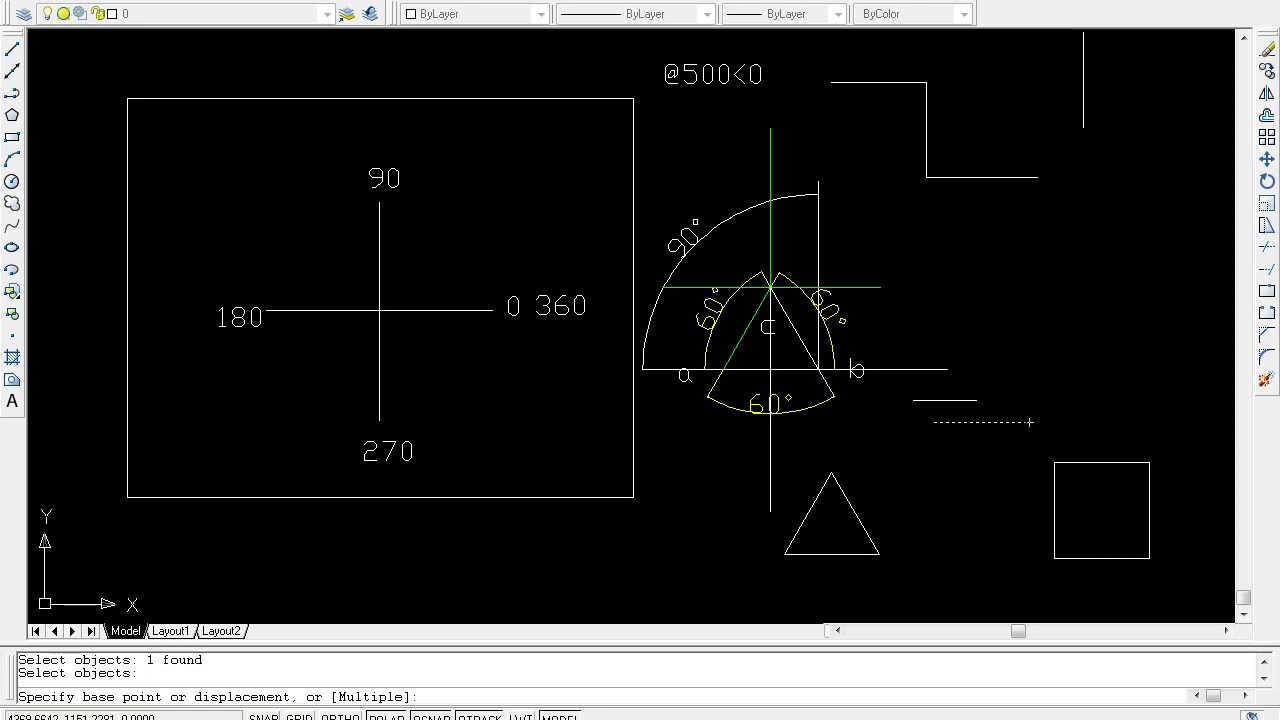
click(1029, 422)
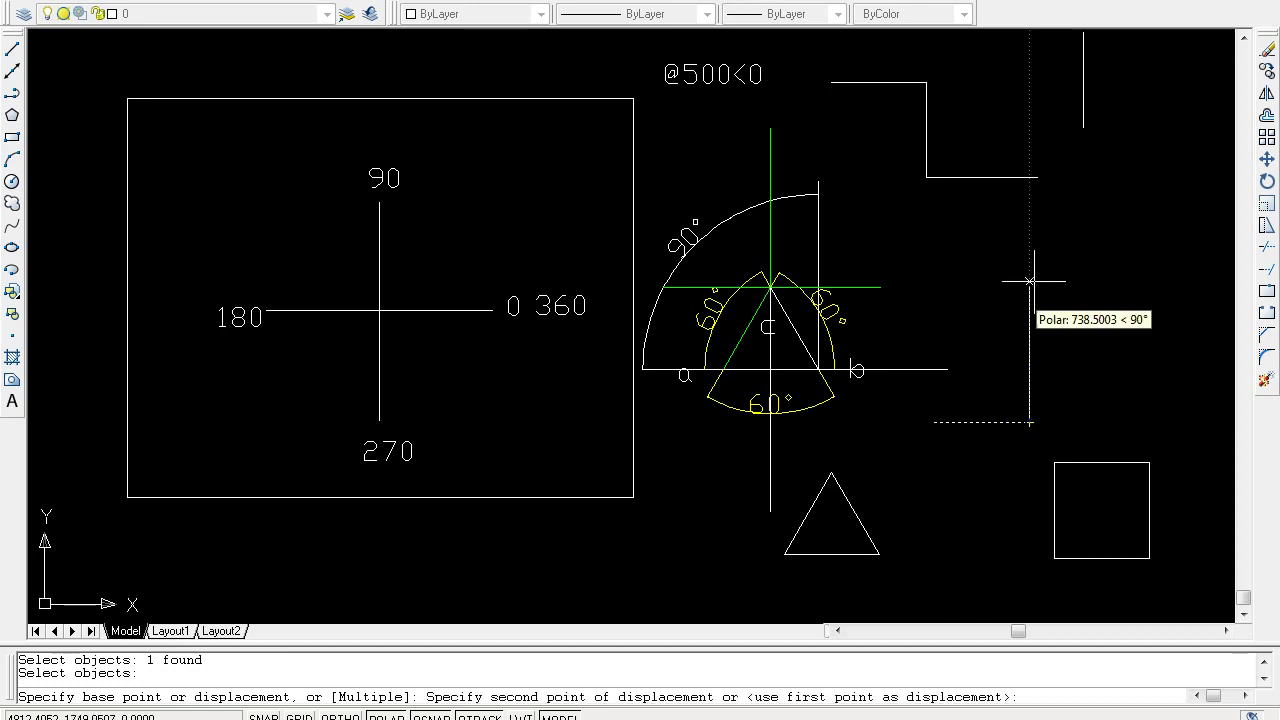
click(1120, 340)
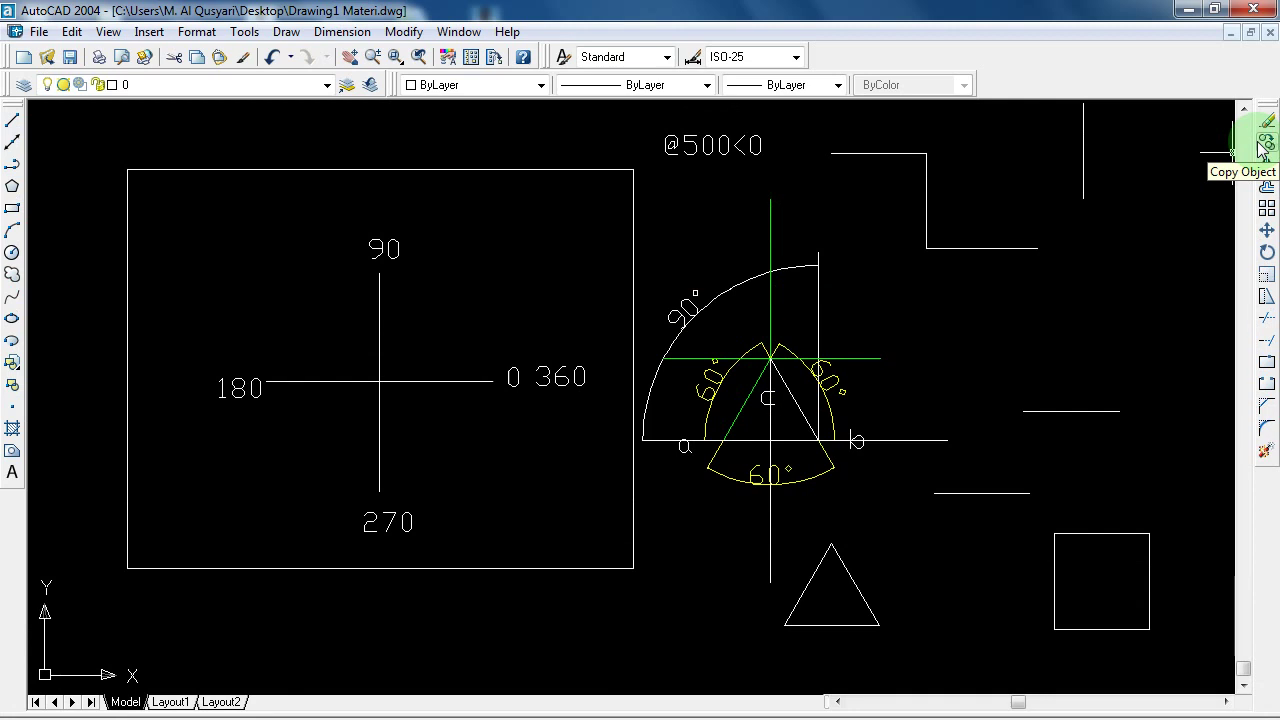
Copy the duplicated horizontal line from its left endpoint to a spot above and to the left, and dismiss the Windows color scheme prompt
click(1264, 144)
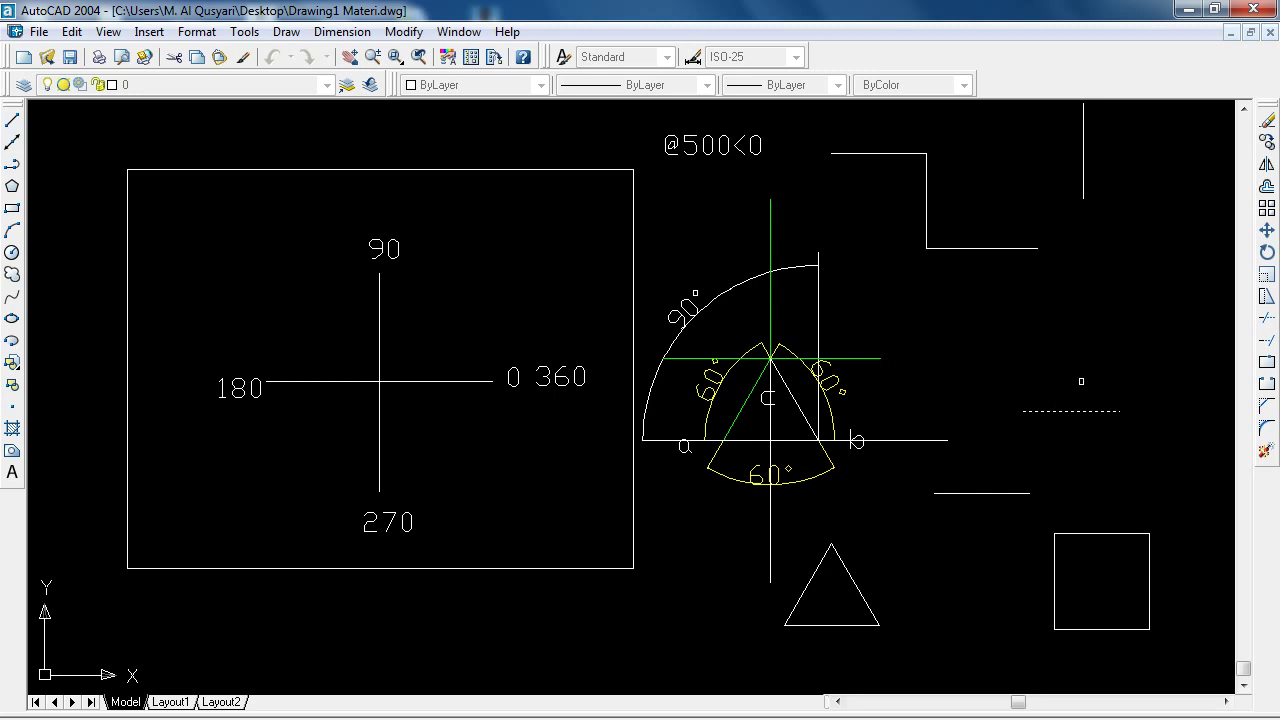
click(1024, 411)
click(965, 334)
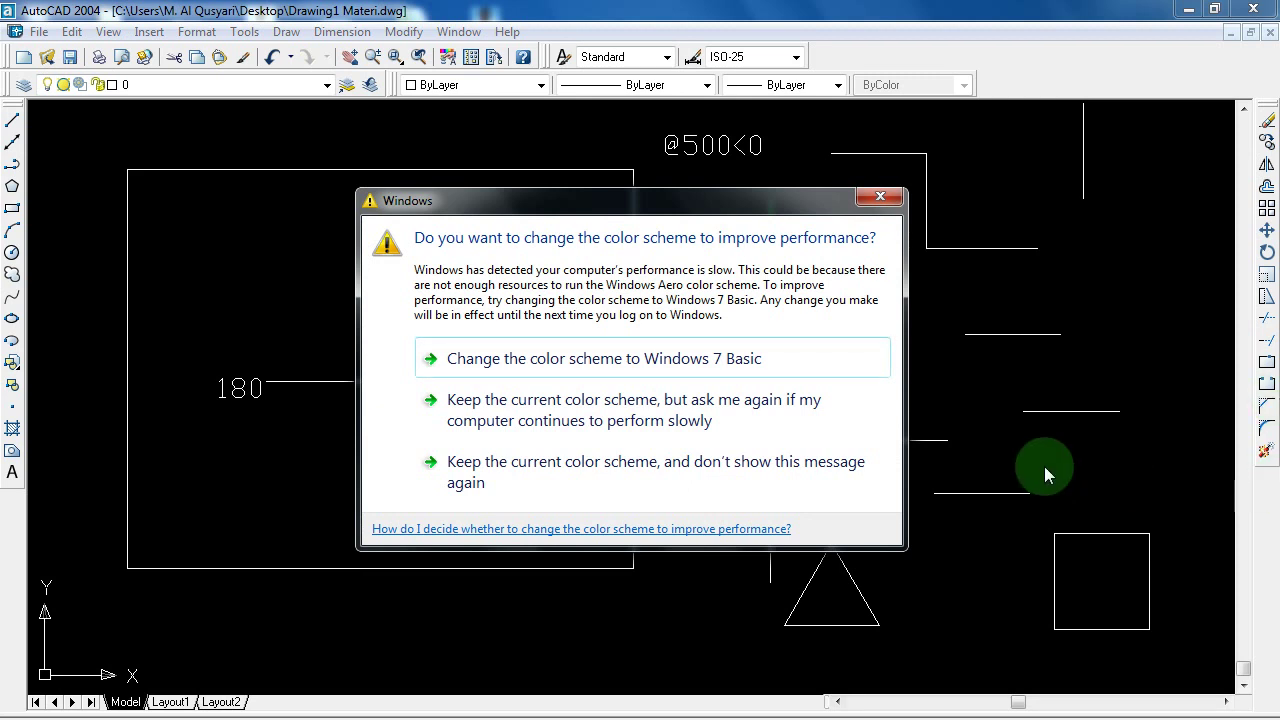
click(882, 197)
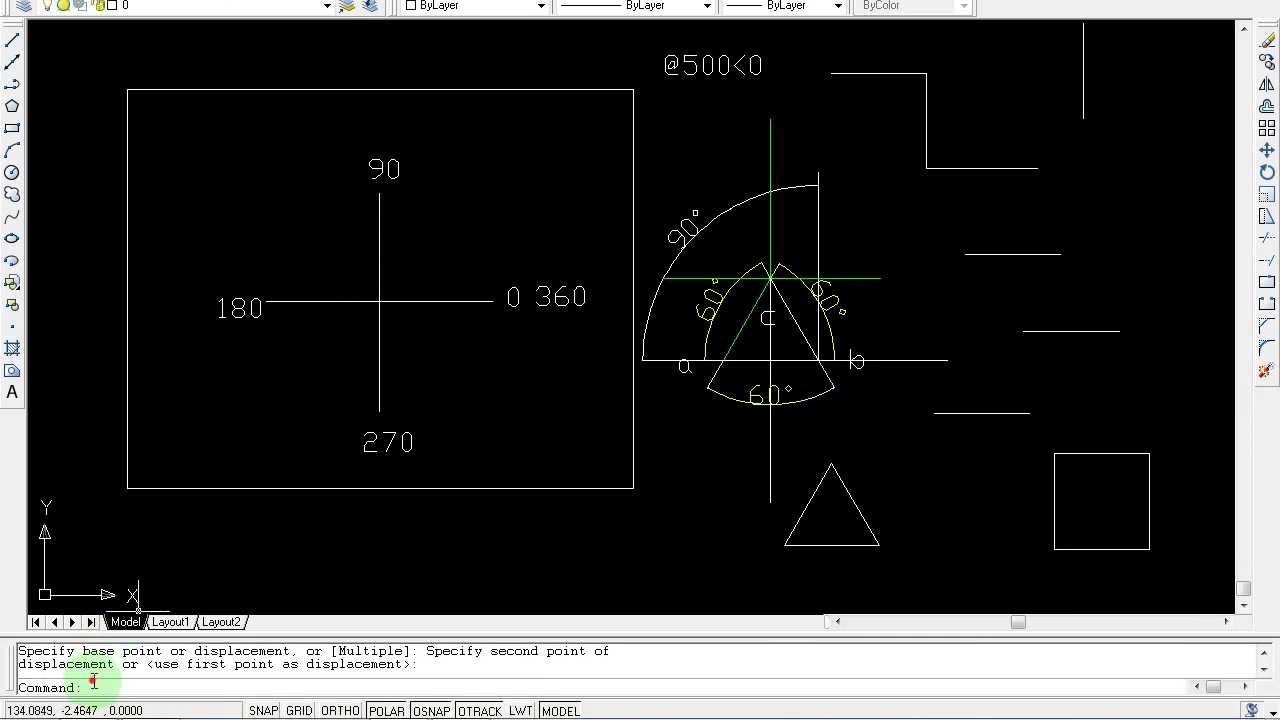
Draw a circle with radius 500 centred just below the lower end of the separate vertical line
text(e)
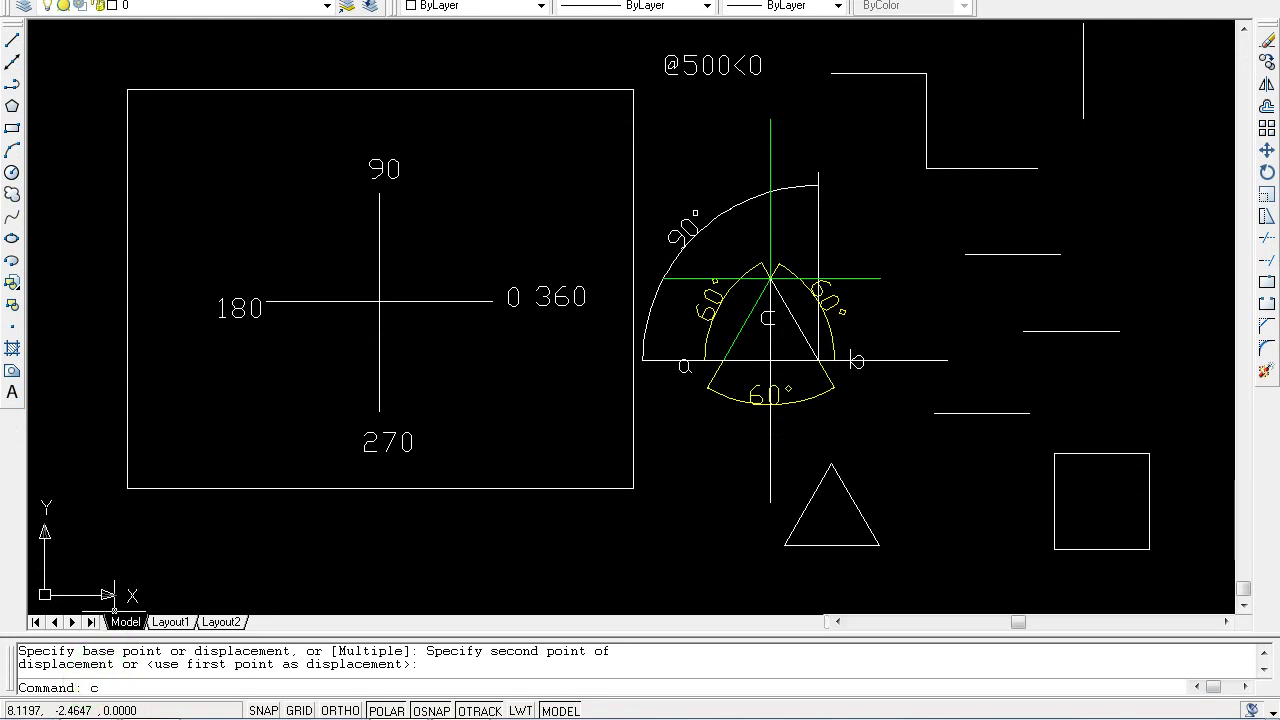
key(BackSpace)
text(CIRCLE)
key(Return)
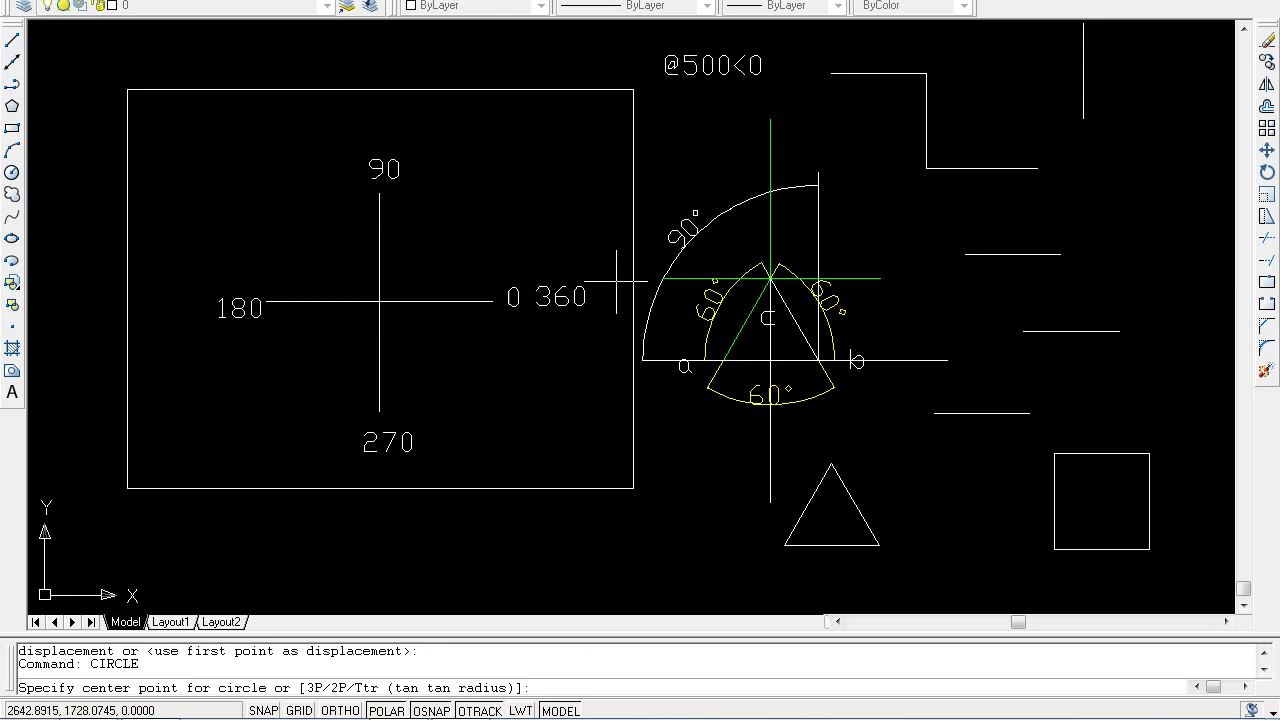
click(1107, 200)
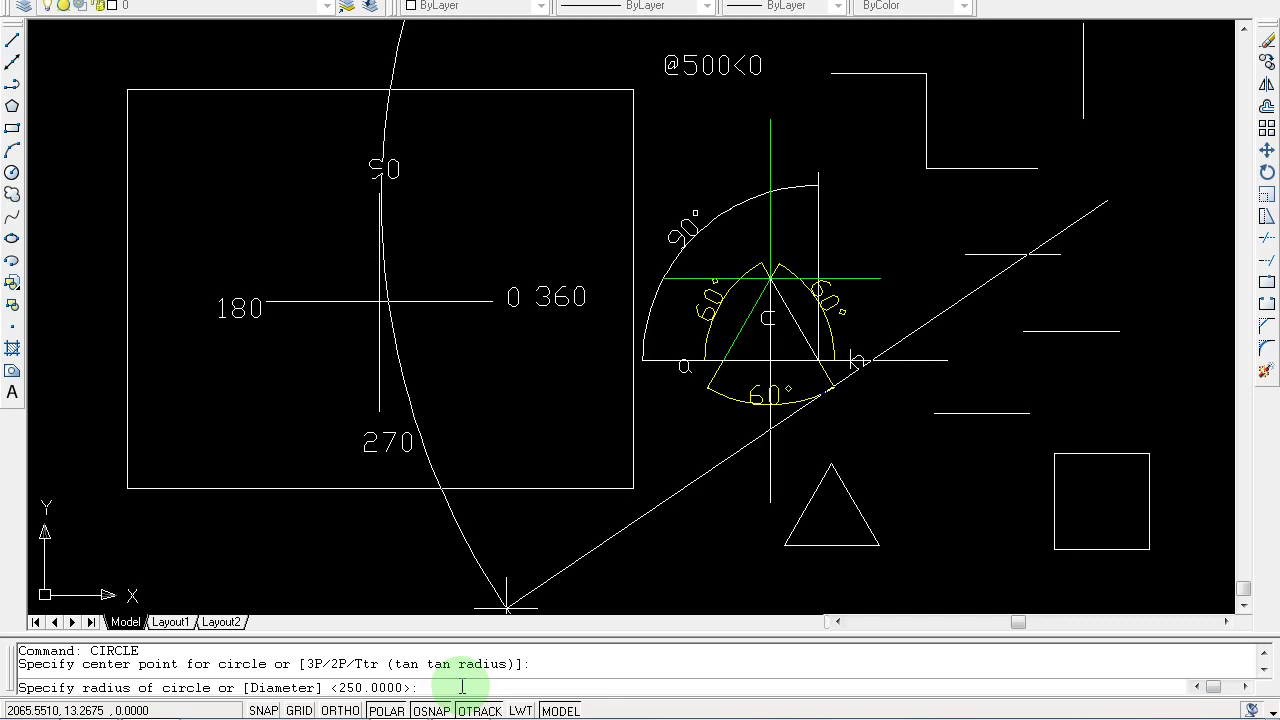
text(500)
key(Return)
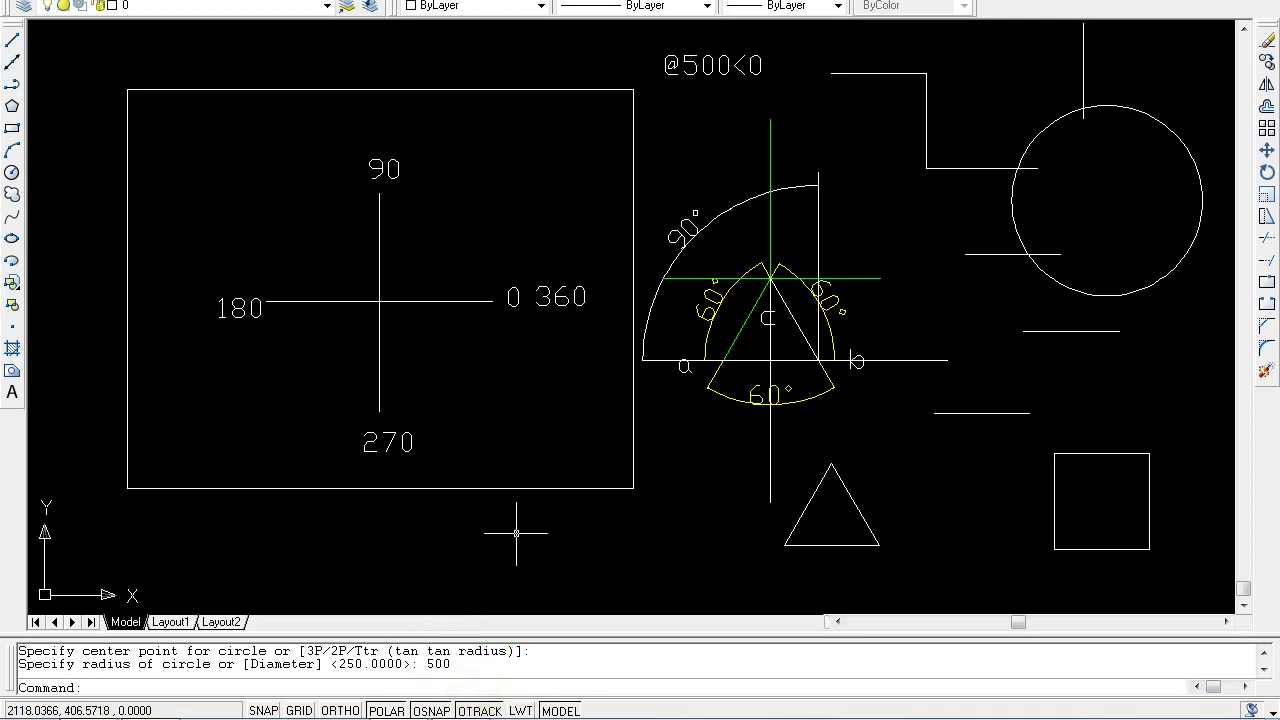
Draw a circle with radius 250 in the empty area between the large rectangle's lower right corner and the triangle
text(CIRCLE)
key(Return)
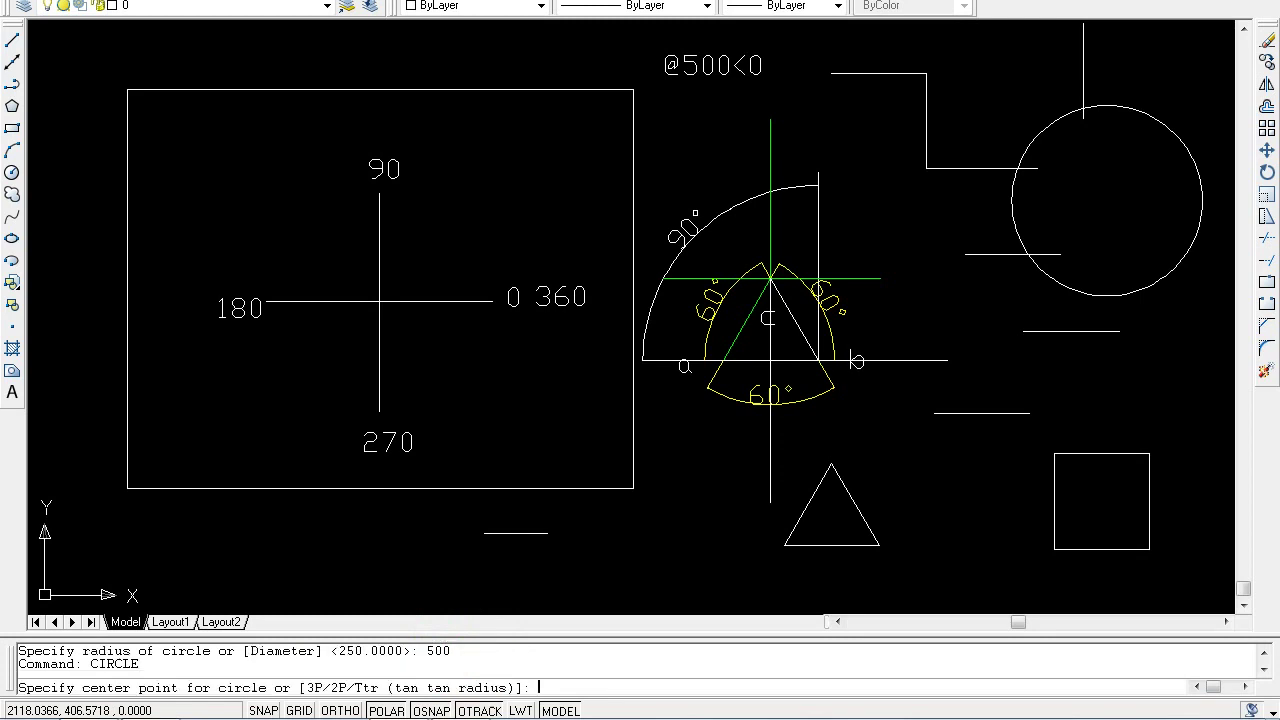
click(661, 541)
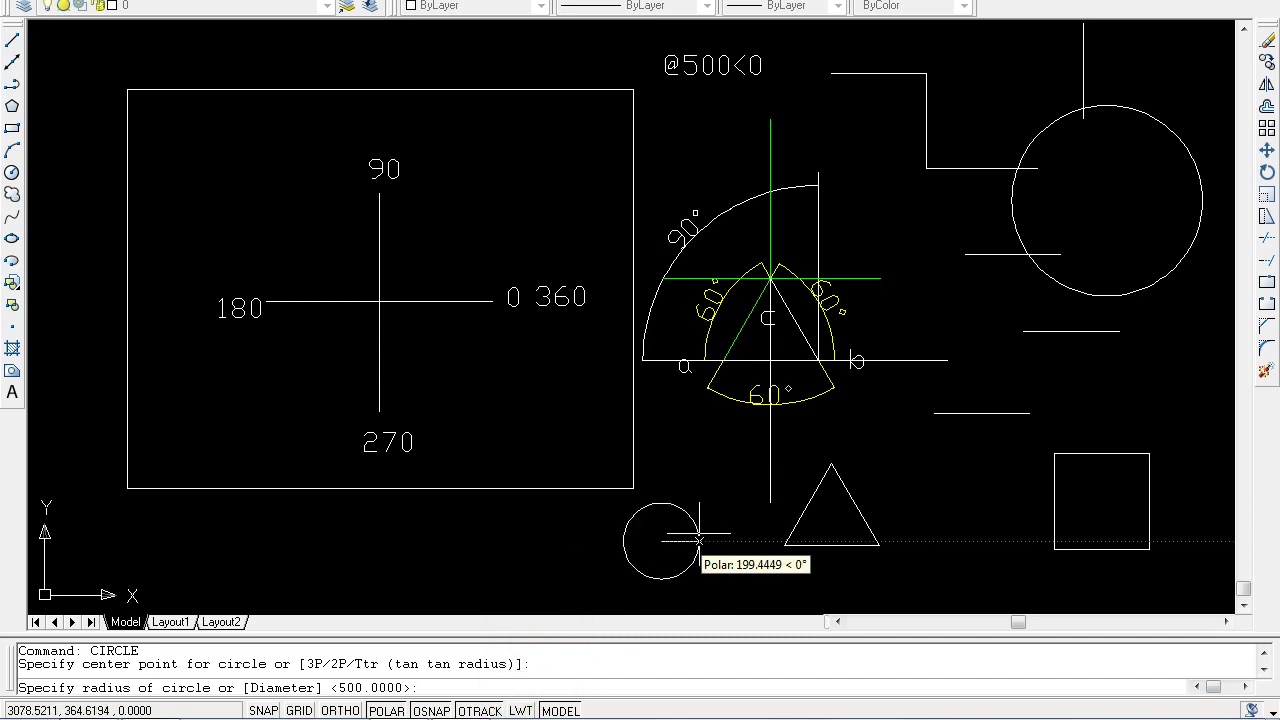
text(250)
key(Return)
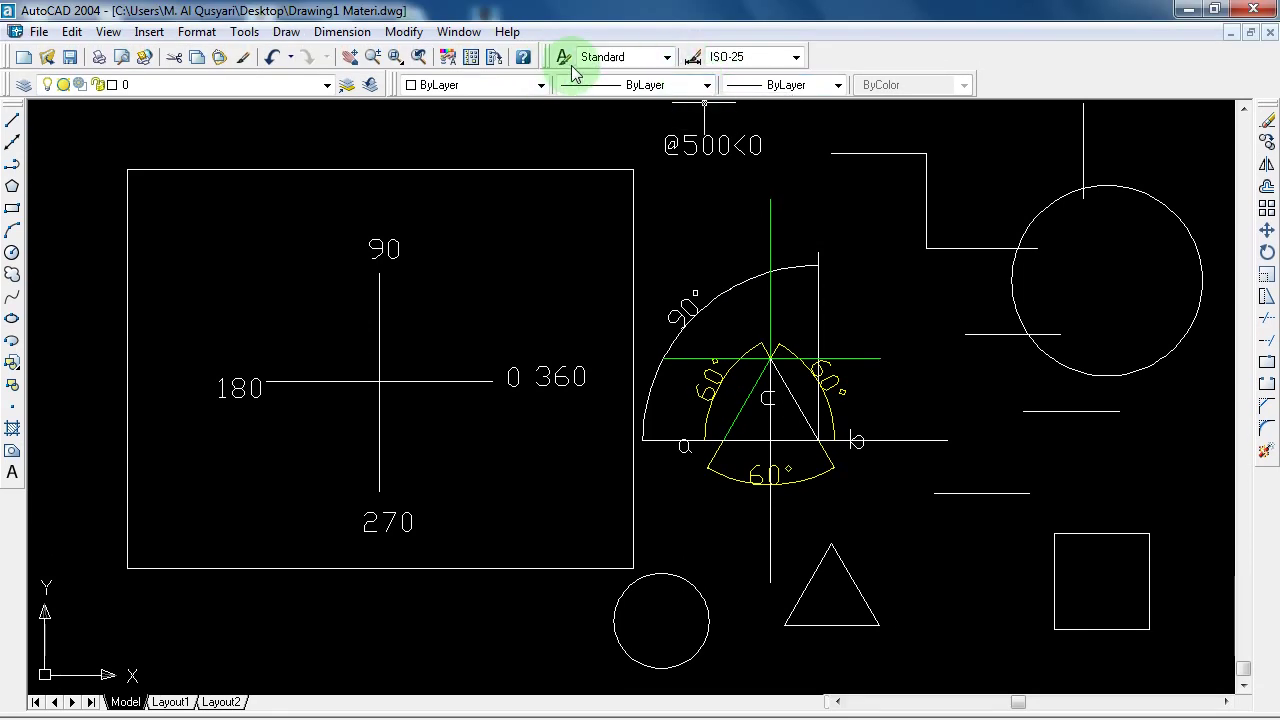
Display the Dimension toolbar and add a diameter dimension with its text inside the large circle
right_click(700, 62)
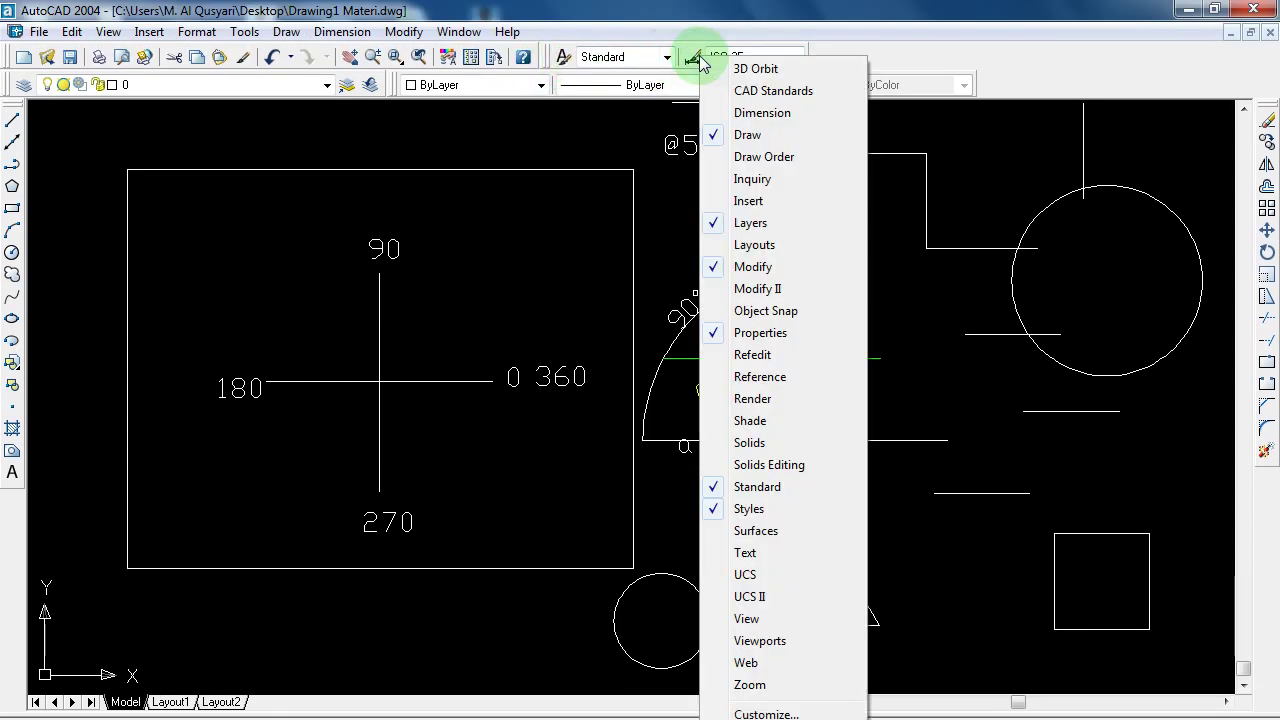
click(740, 114)
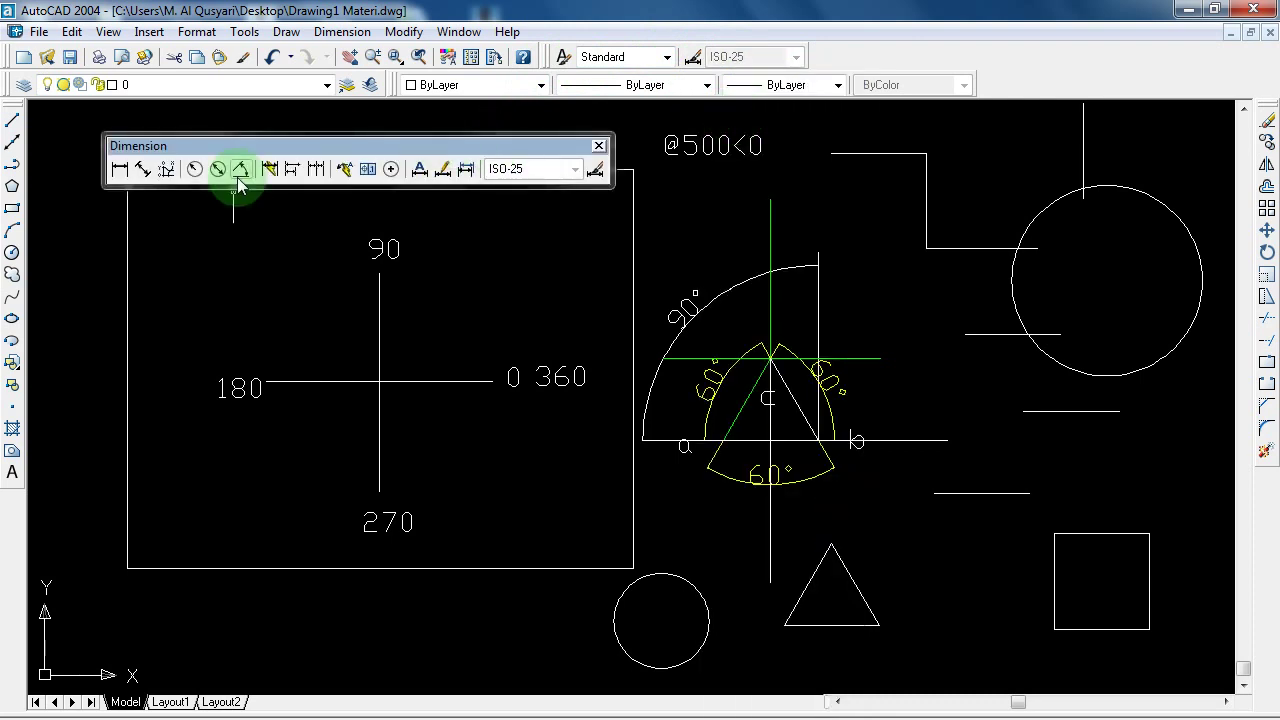
click(201, 174)
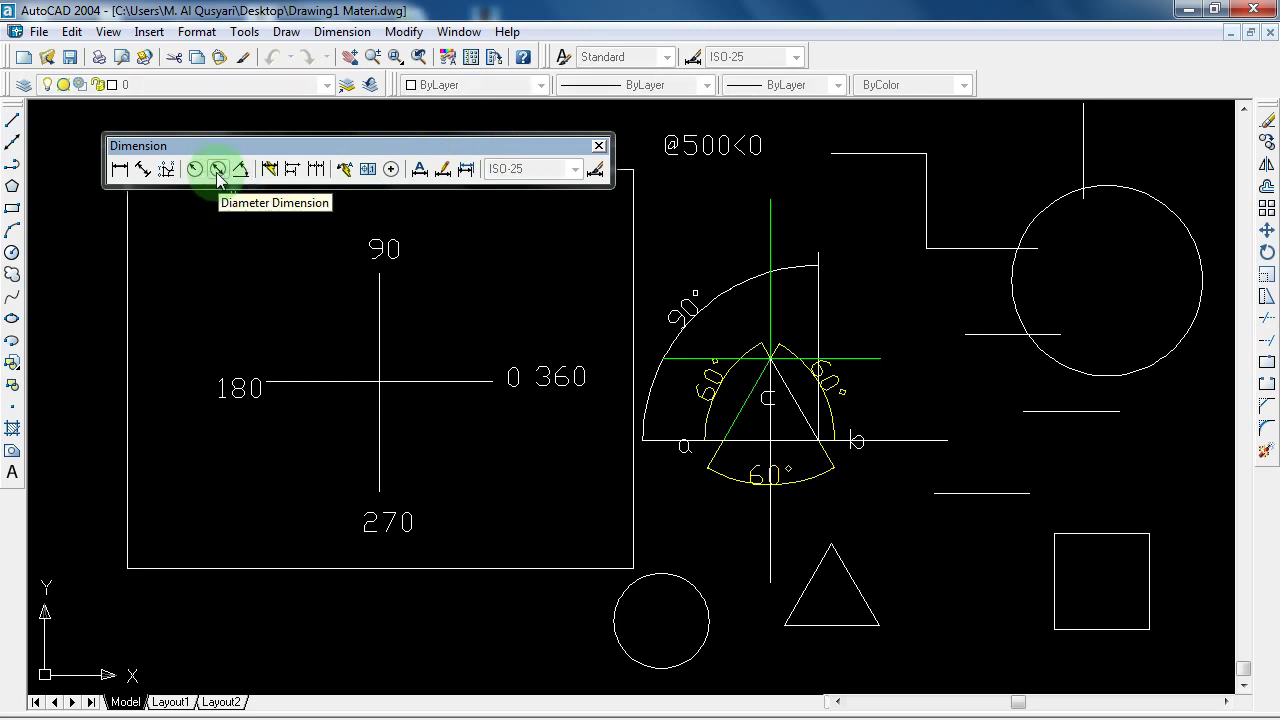
click(218, 172)
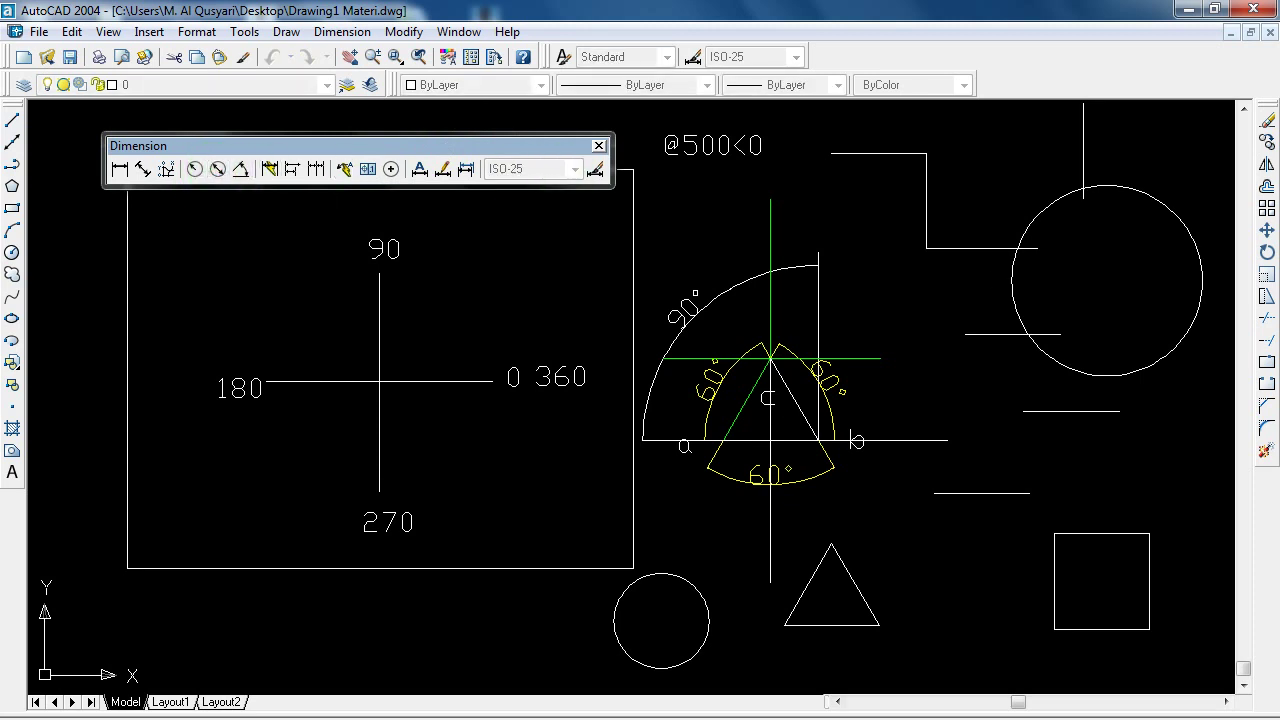
click(1060, 196)
click(1157, 313)
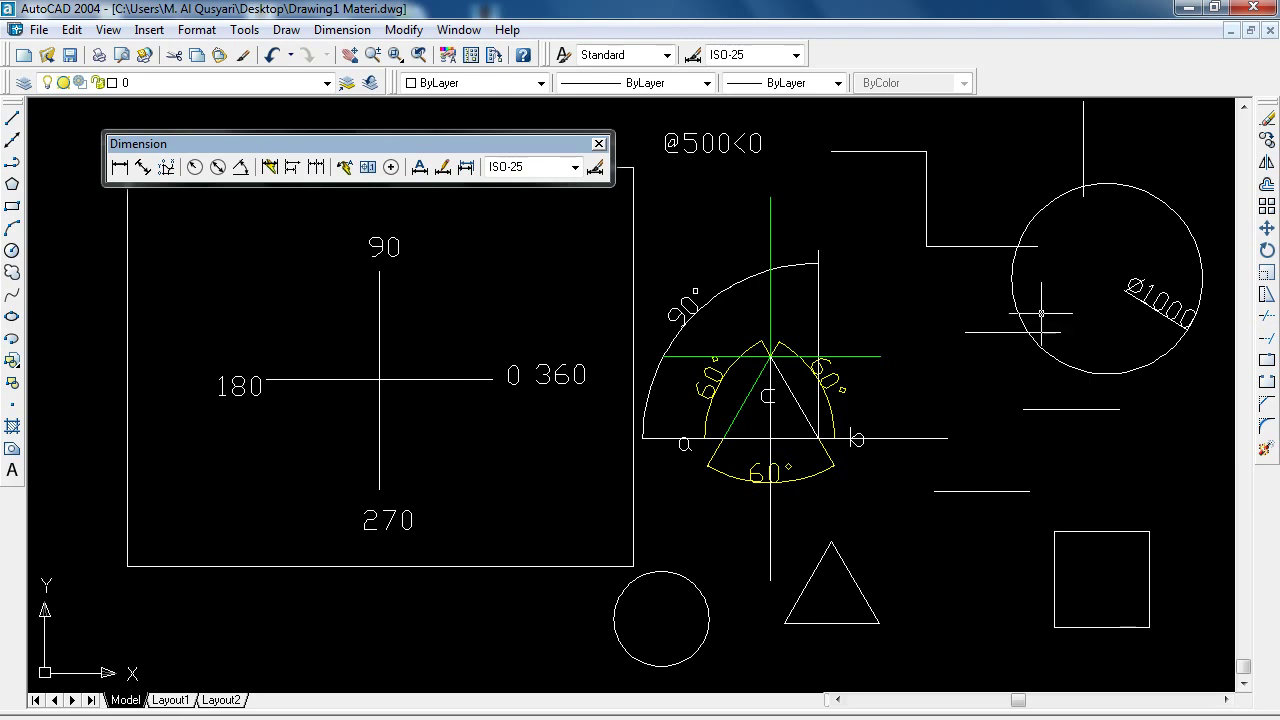
Add a radius dimension to the large circle with its text outside, above and to the left
click(194, 170)
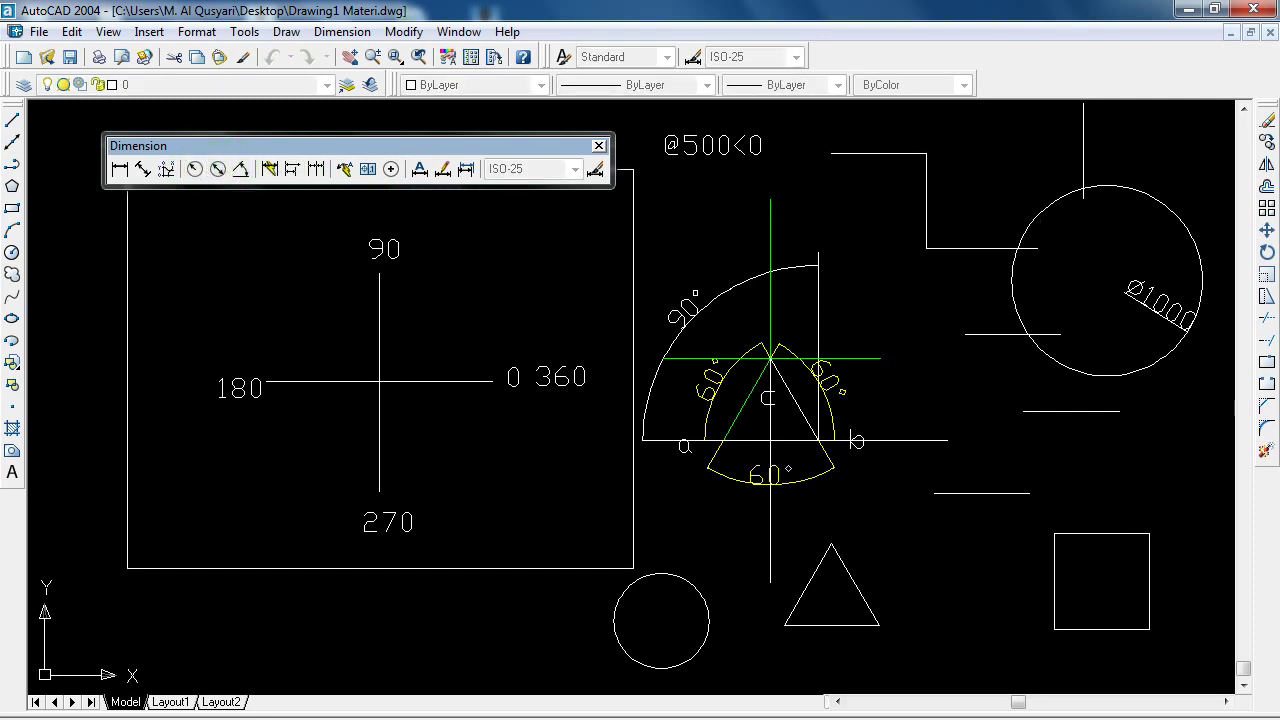
click(1034, 217)
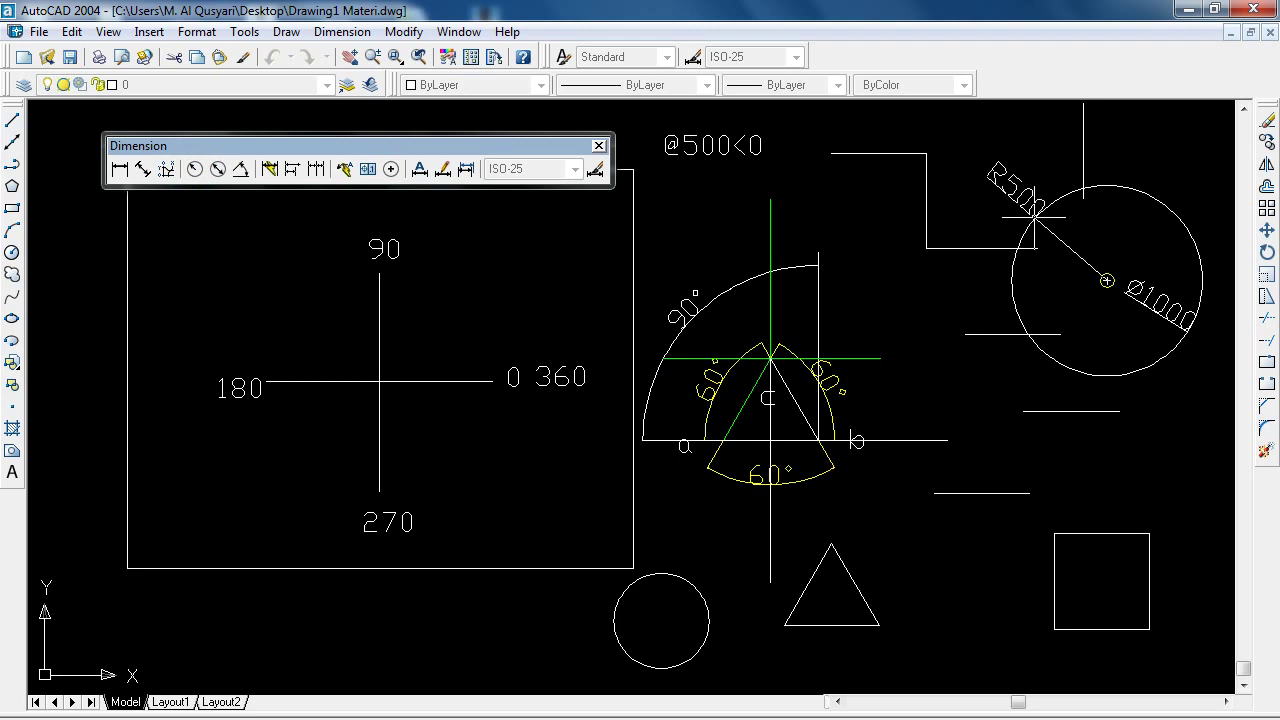
click(970, 155)
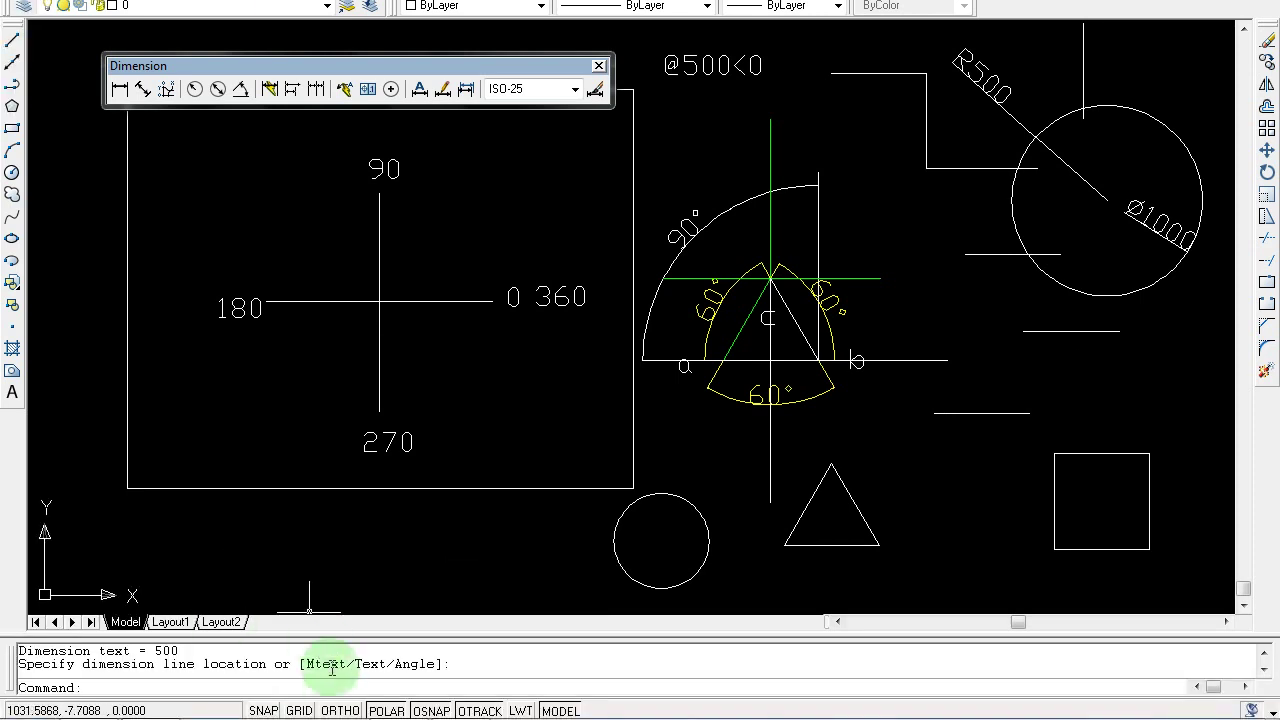
Draw a circle with radius 250 inside the large rectangle, below the 0 360 label, and dismiss the Windows color scheme prompt
click(335, 687)
text(C)
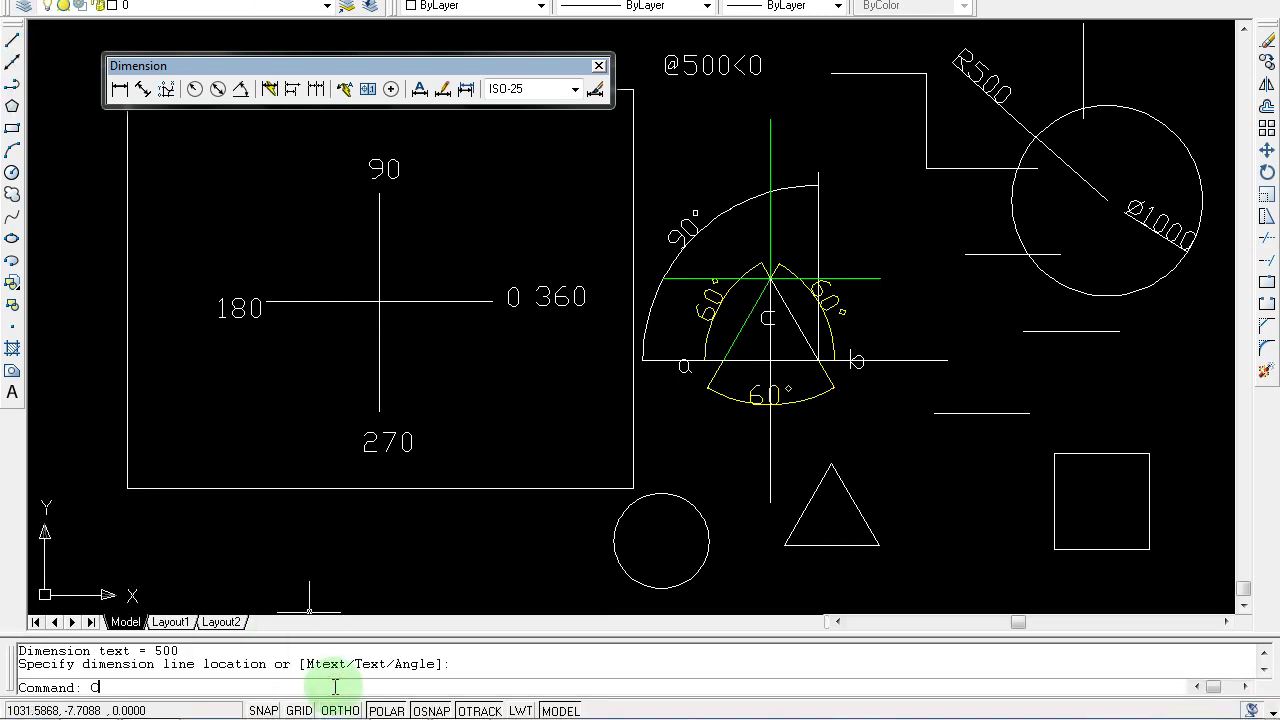
text(IRCLE)
key(Return)
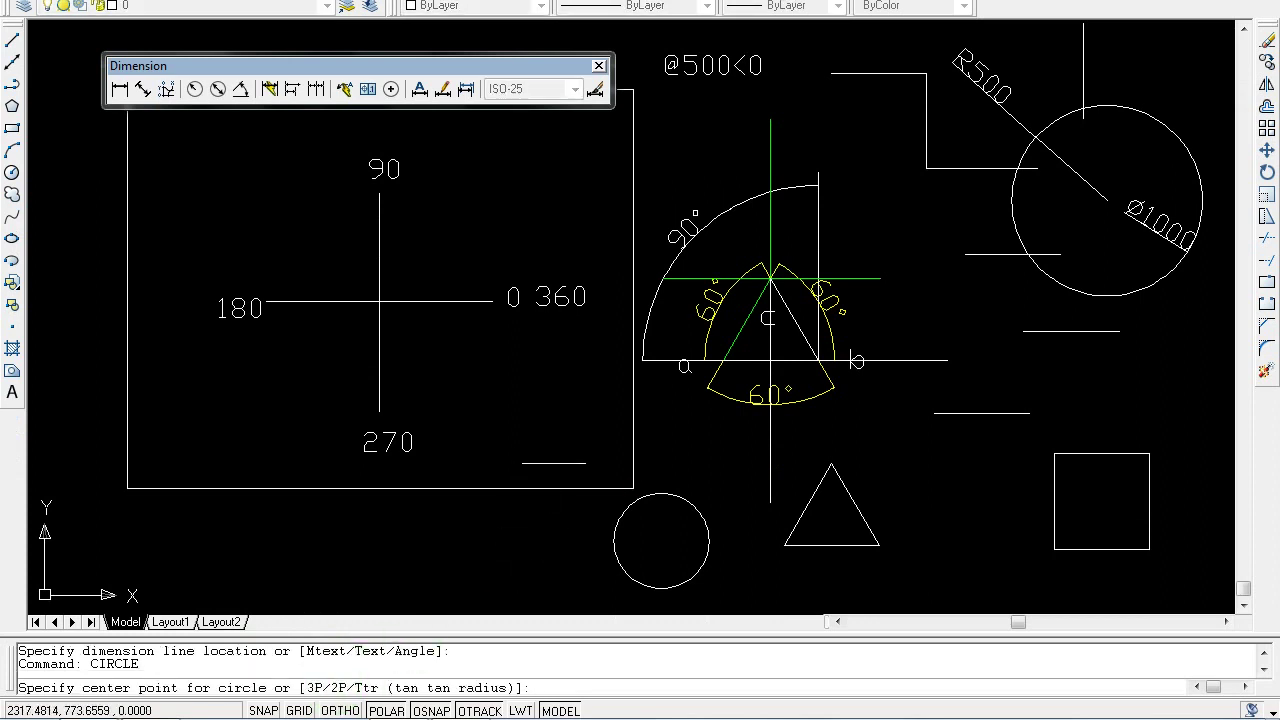
click(519, 397)
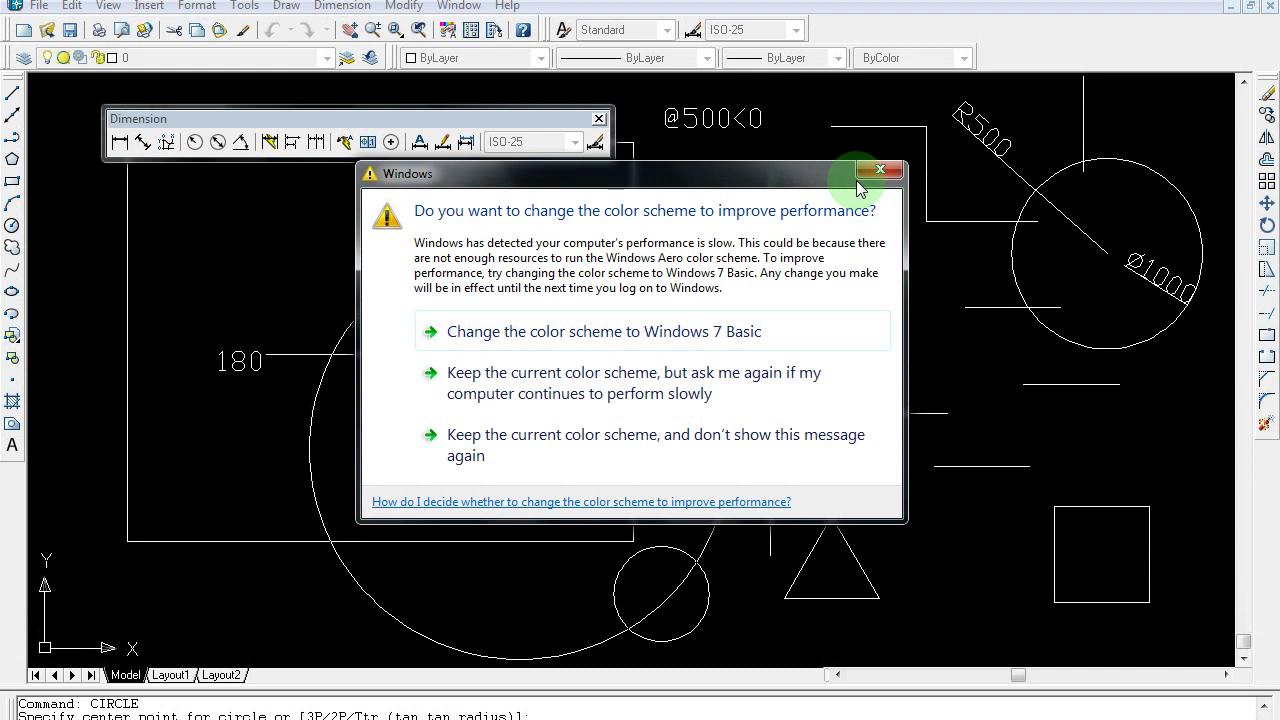
click(862, 176)
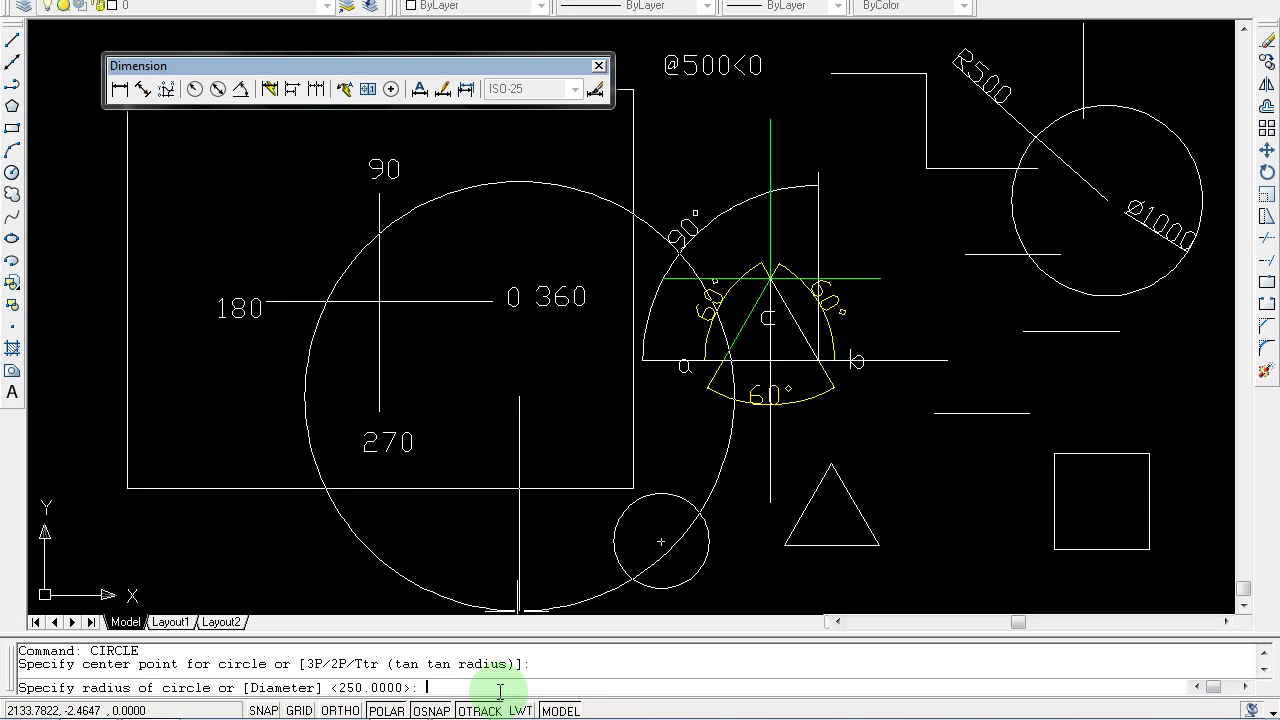
text(250)
key(Return)
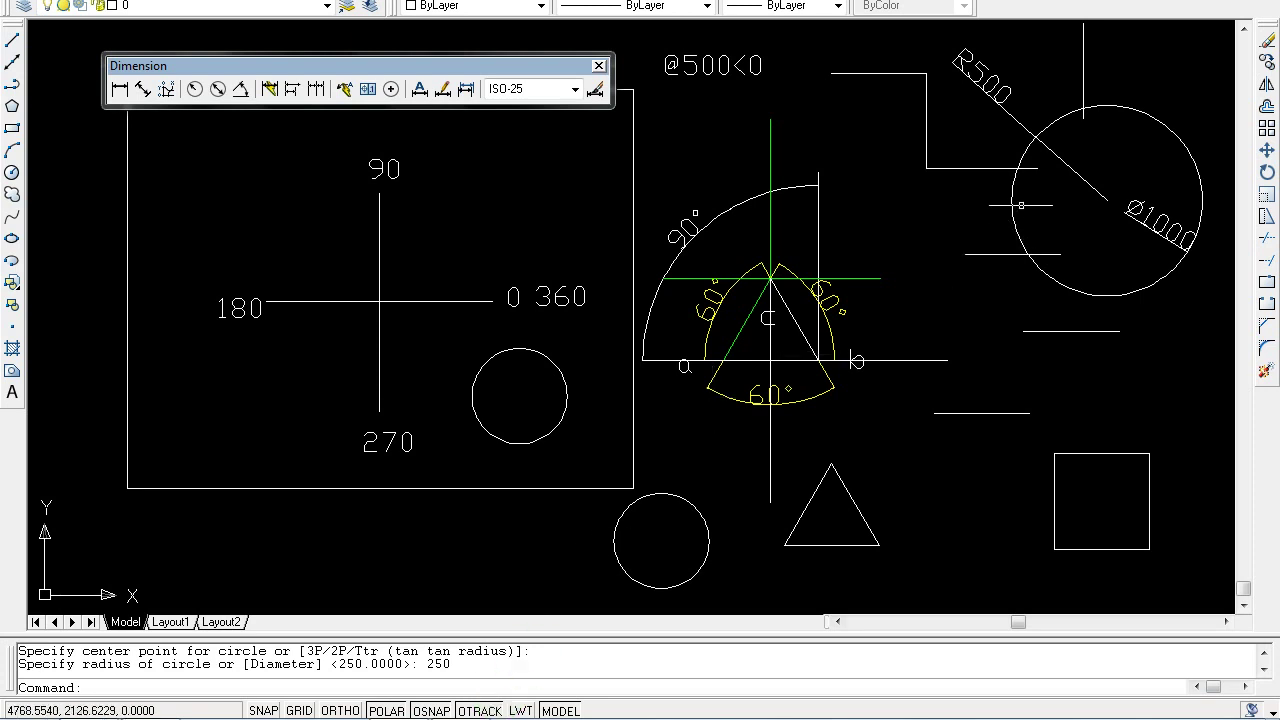
Move the circle beside the triangle by its centre onto the right endpoint of the lowest separate horizontal line
click(1267, 186)
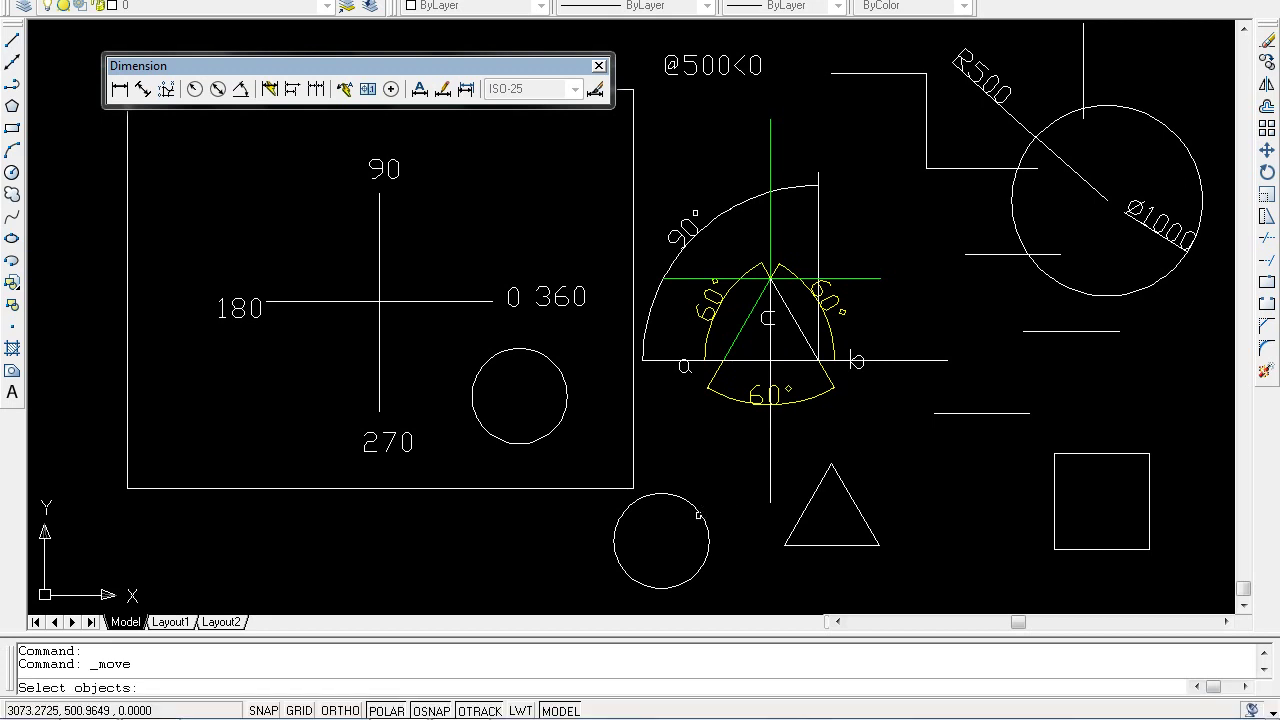
click(698, 517)
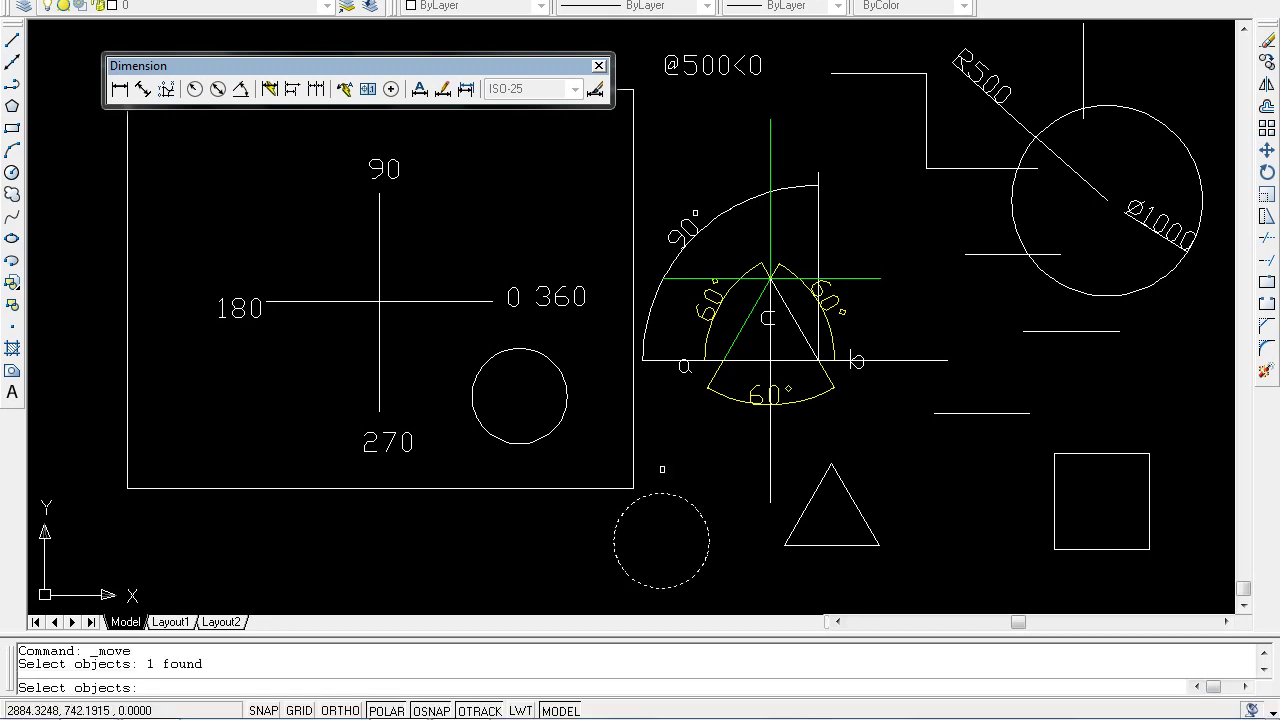
key(Return)
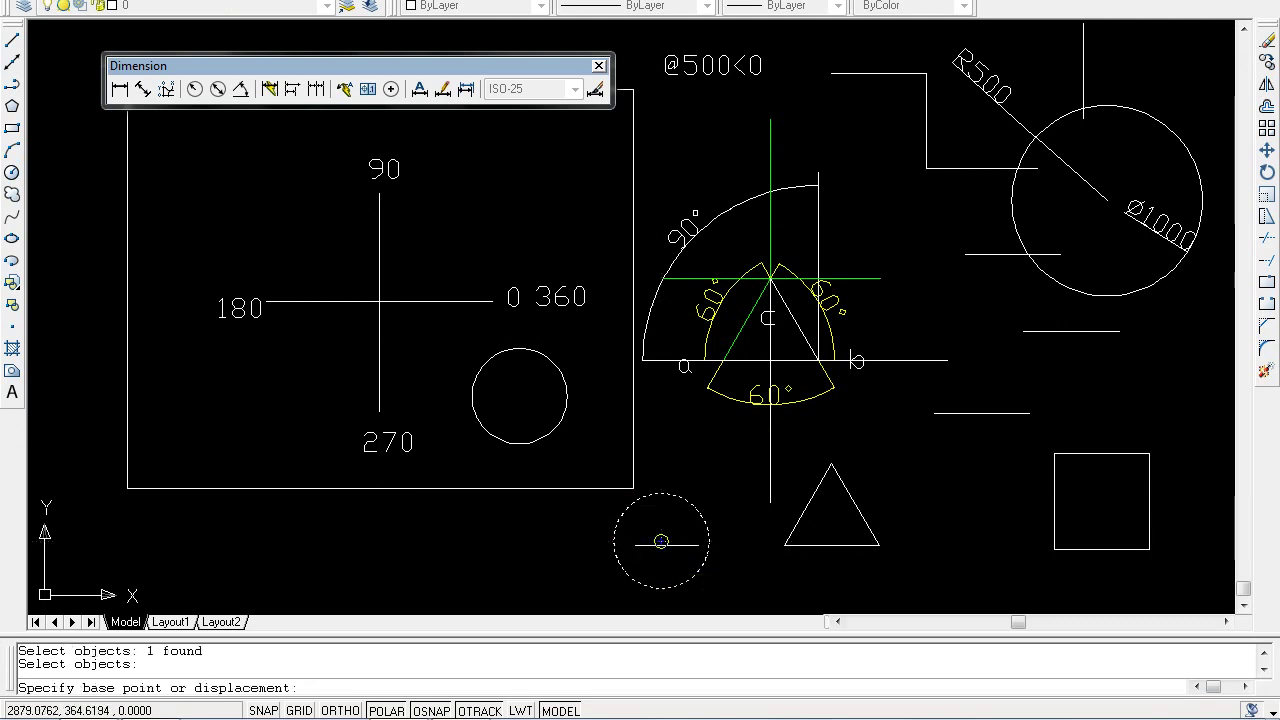
click(661, 541)
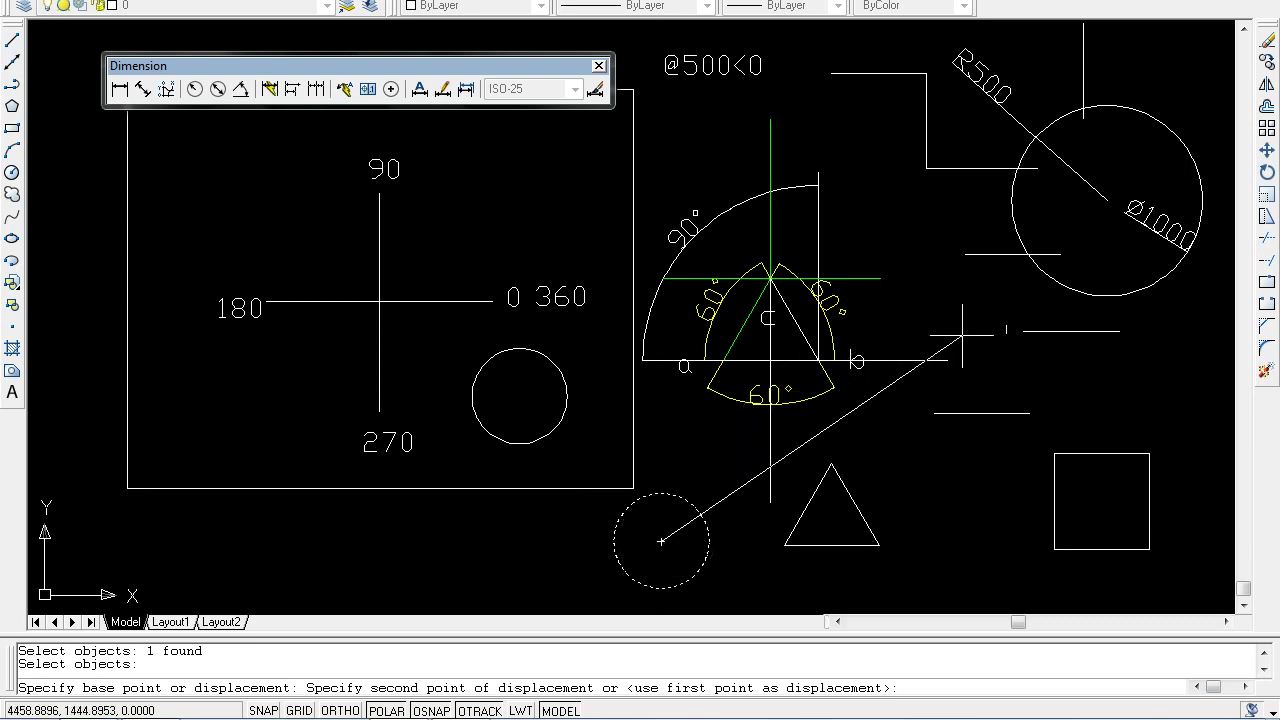
click(1029, 412)
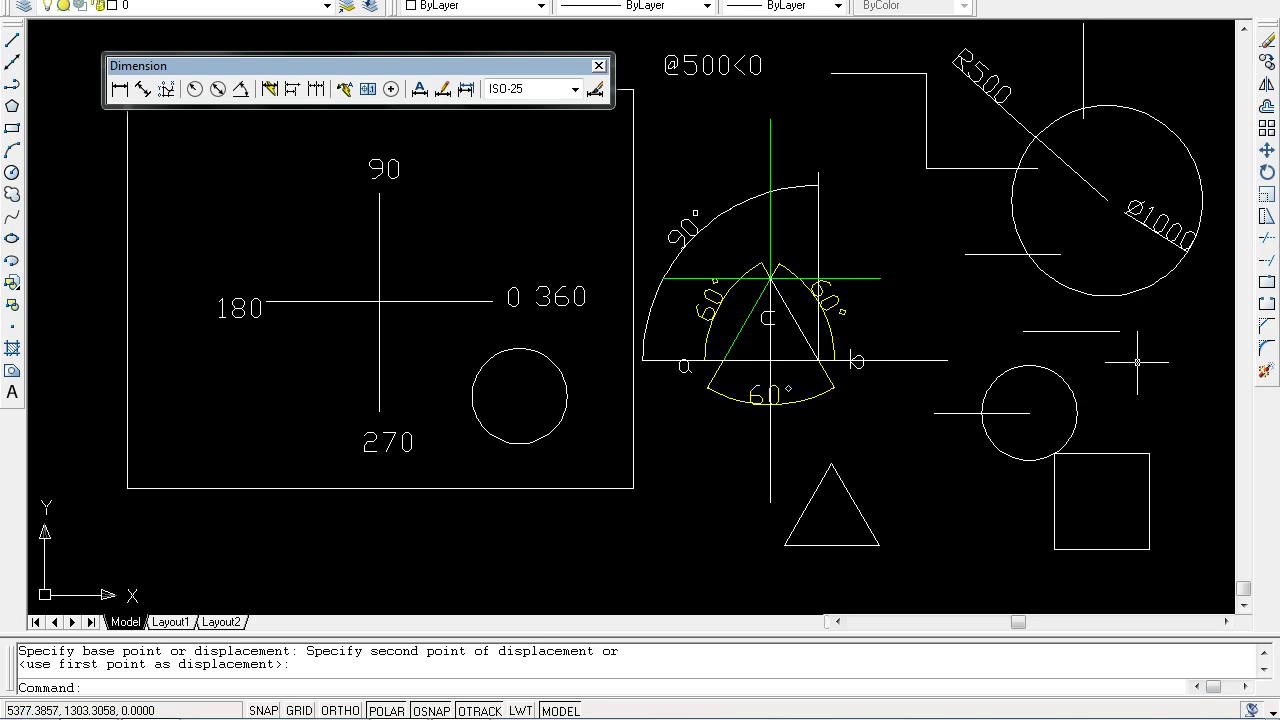
Draw a circle with radius 300 in the empty area to the right of the existing drawing
click(1225, 622)
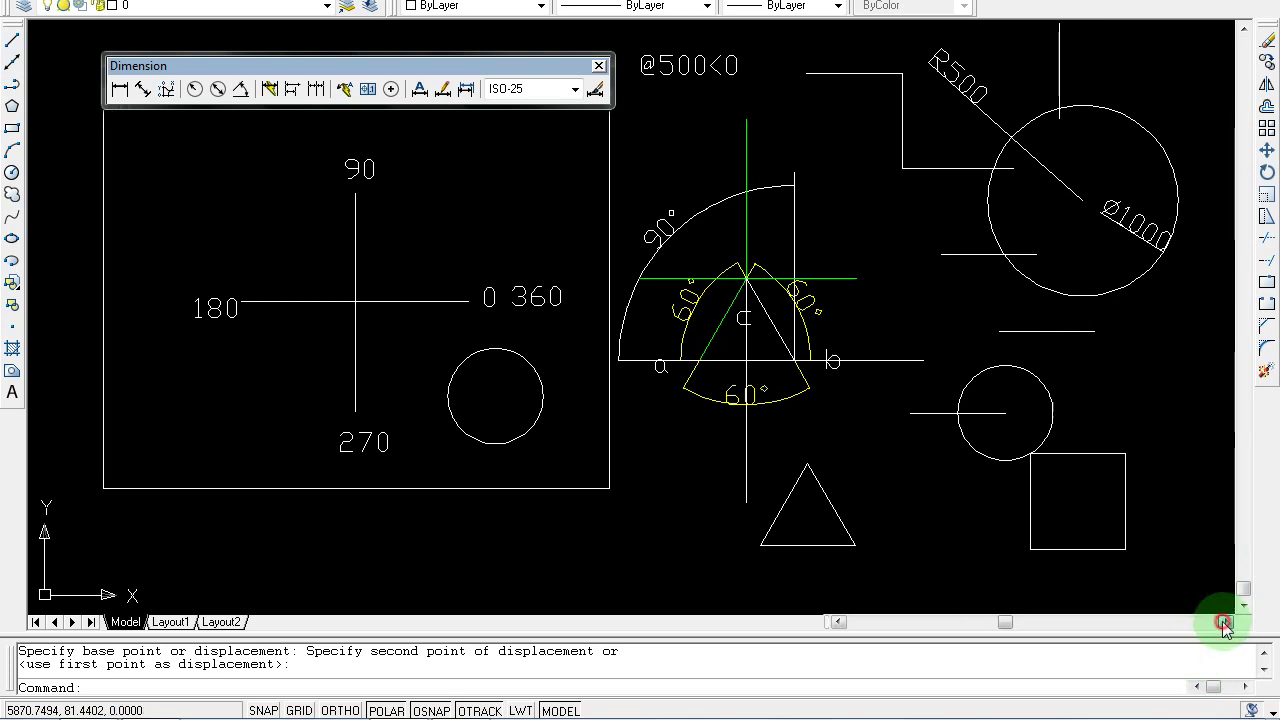
drag(1225, 622, 1225, 622)
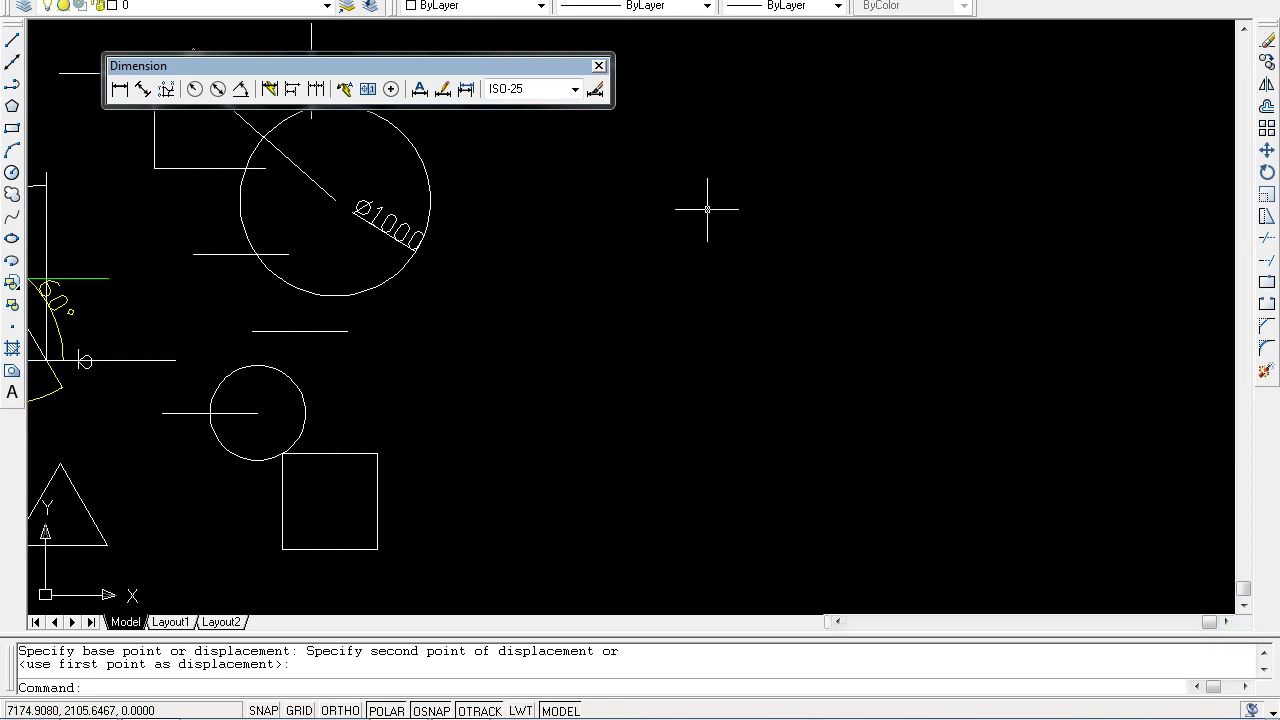
click(707, 370)
click(606, 195)
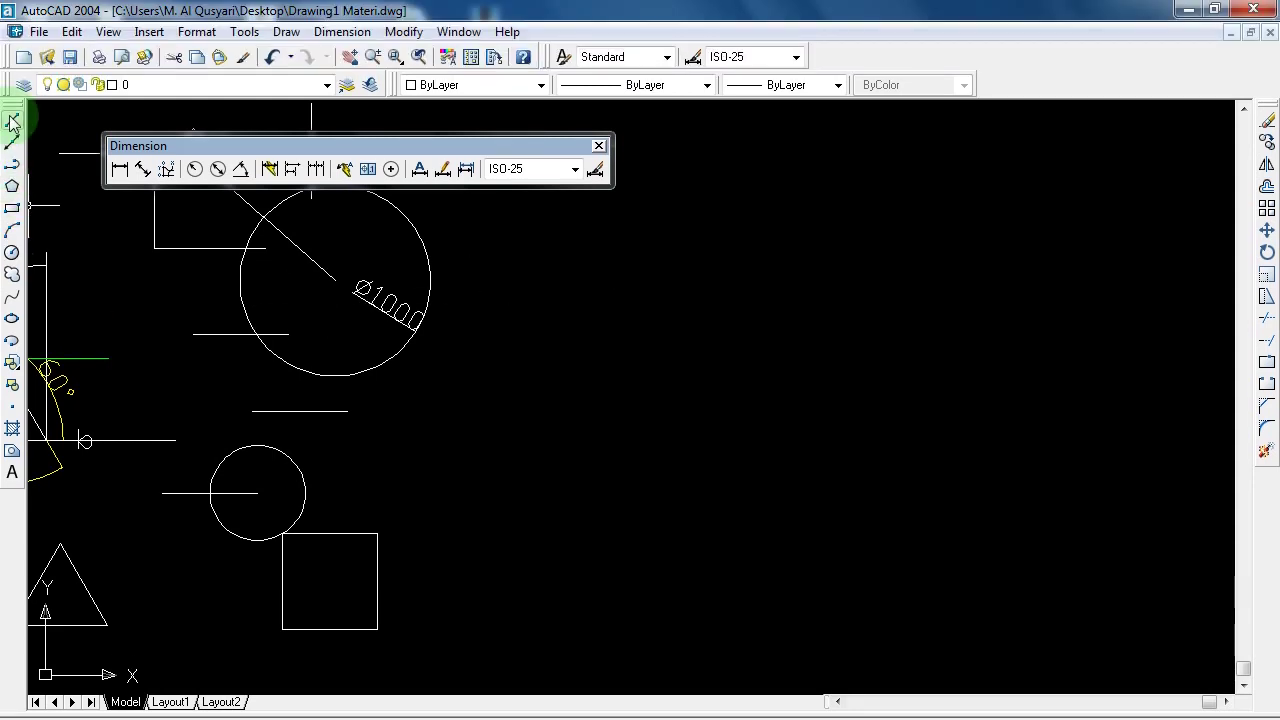
click(12, 254)
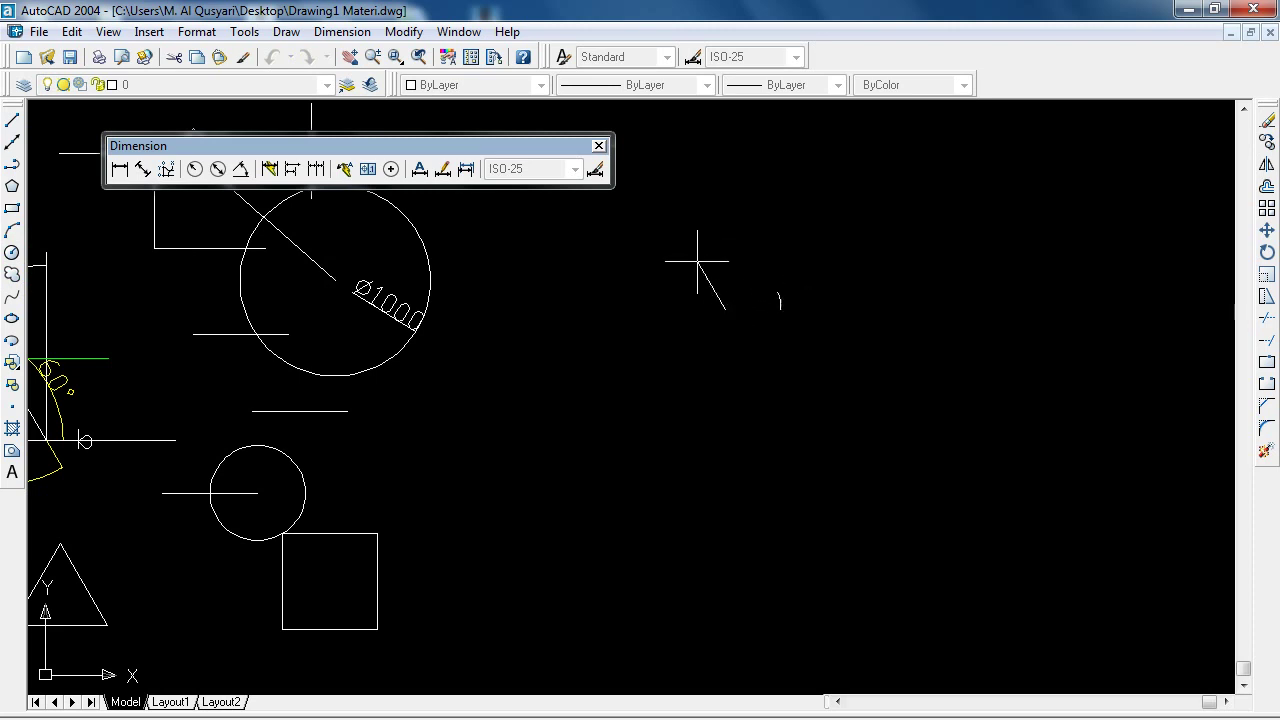
click(725, 309)
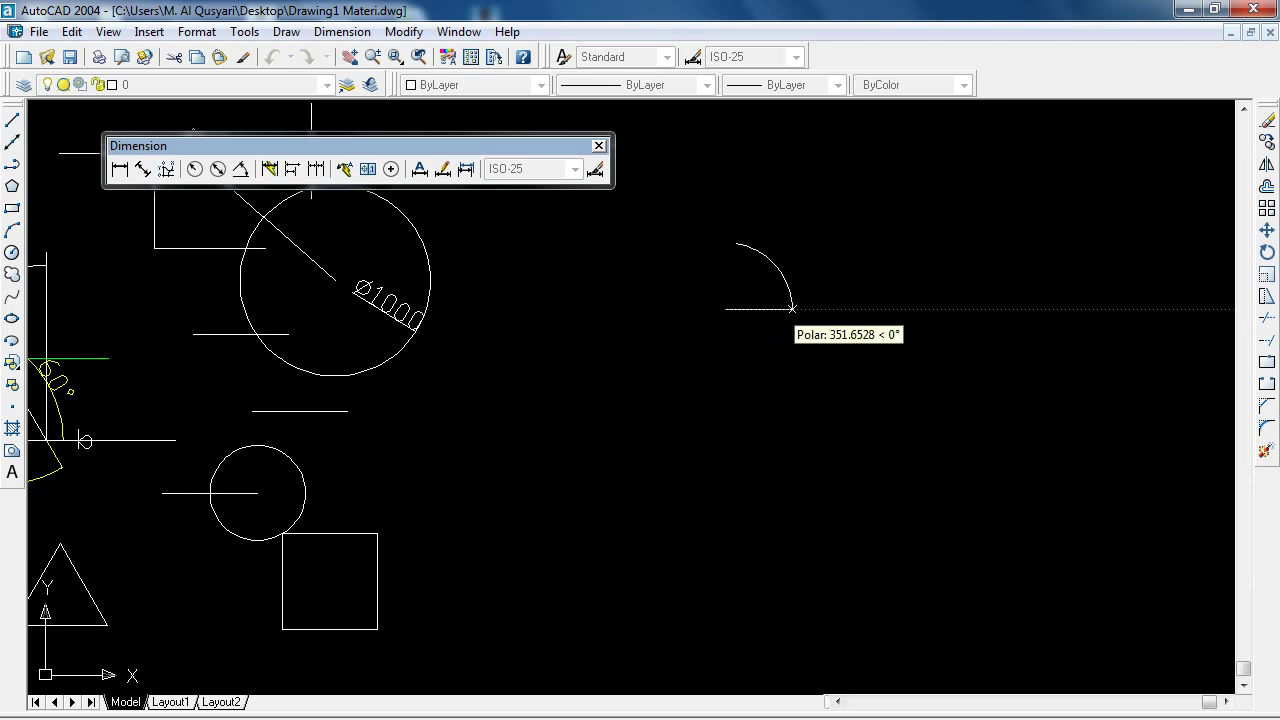
click(726, 364)
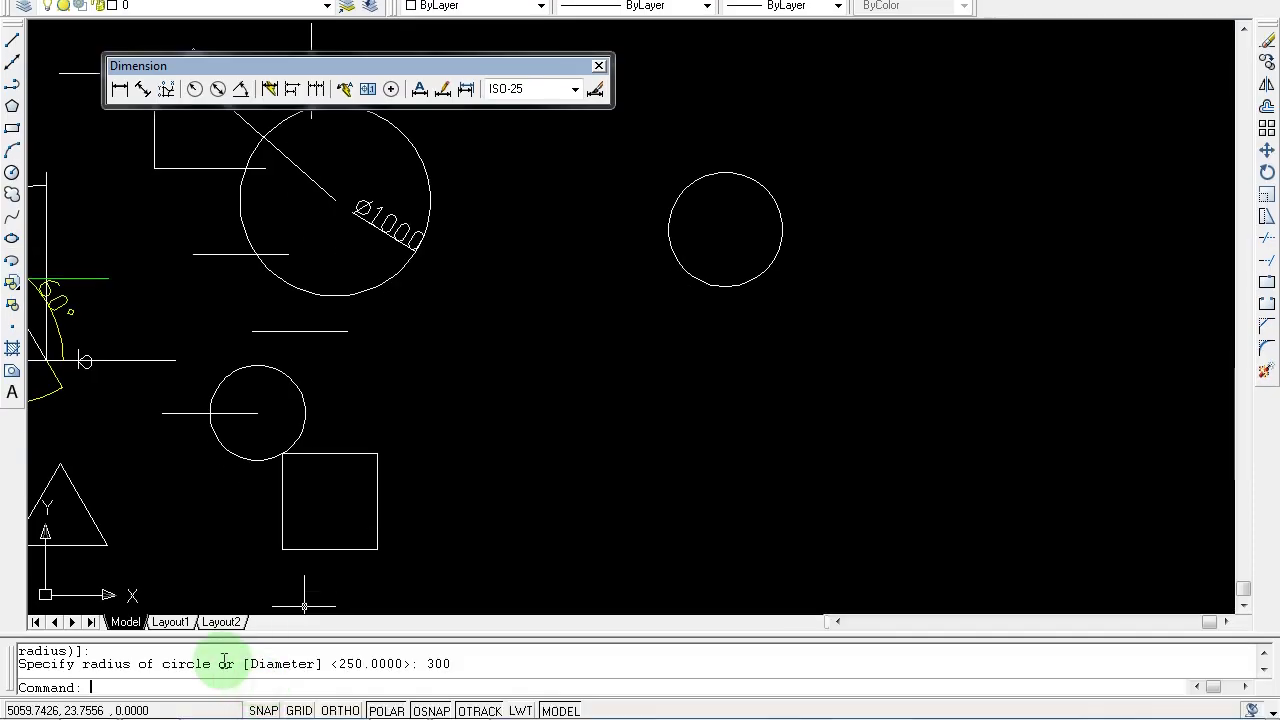
text(RECTANGLE)
key(Return)
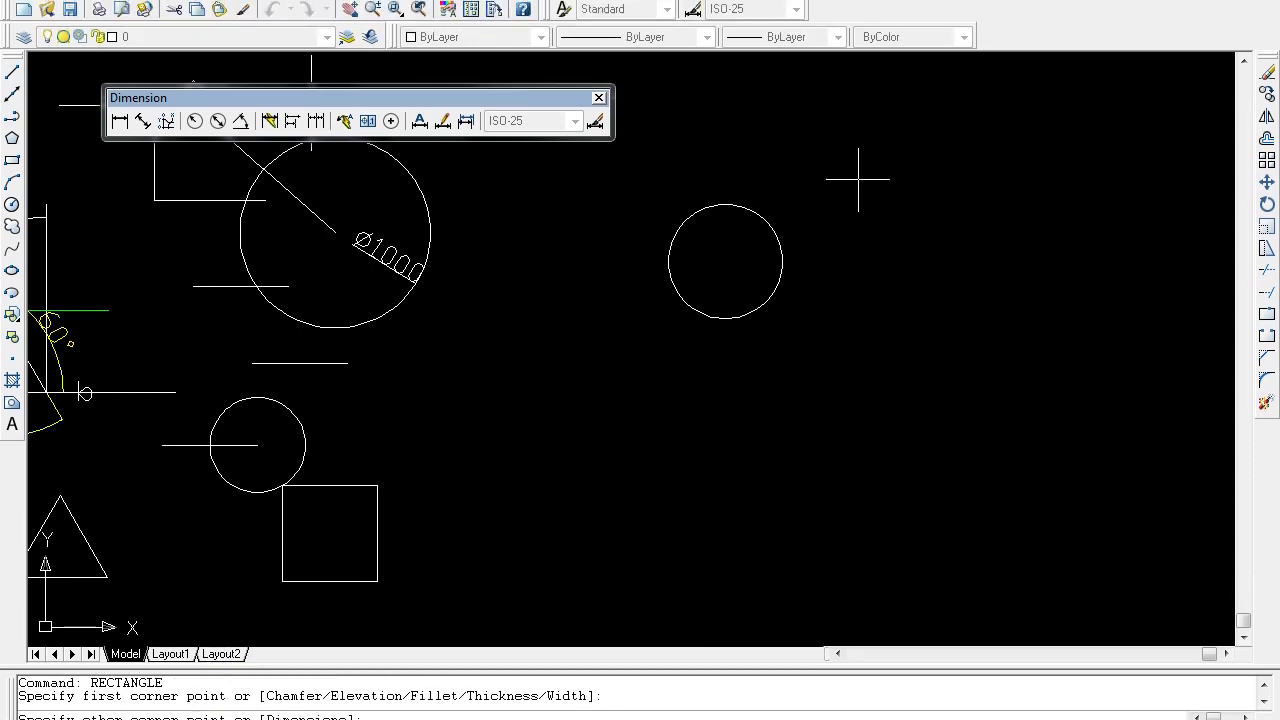
click(858, 179)
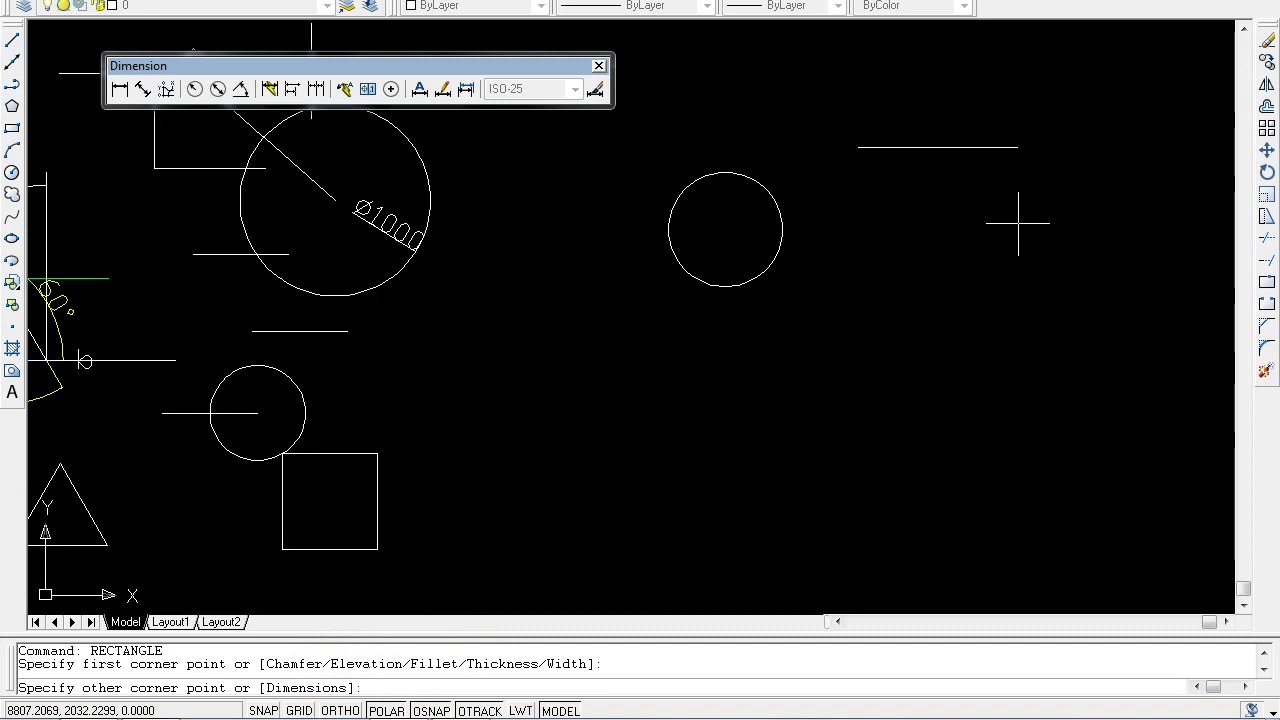
text(@)
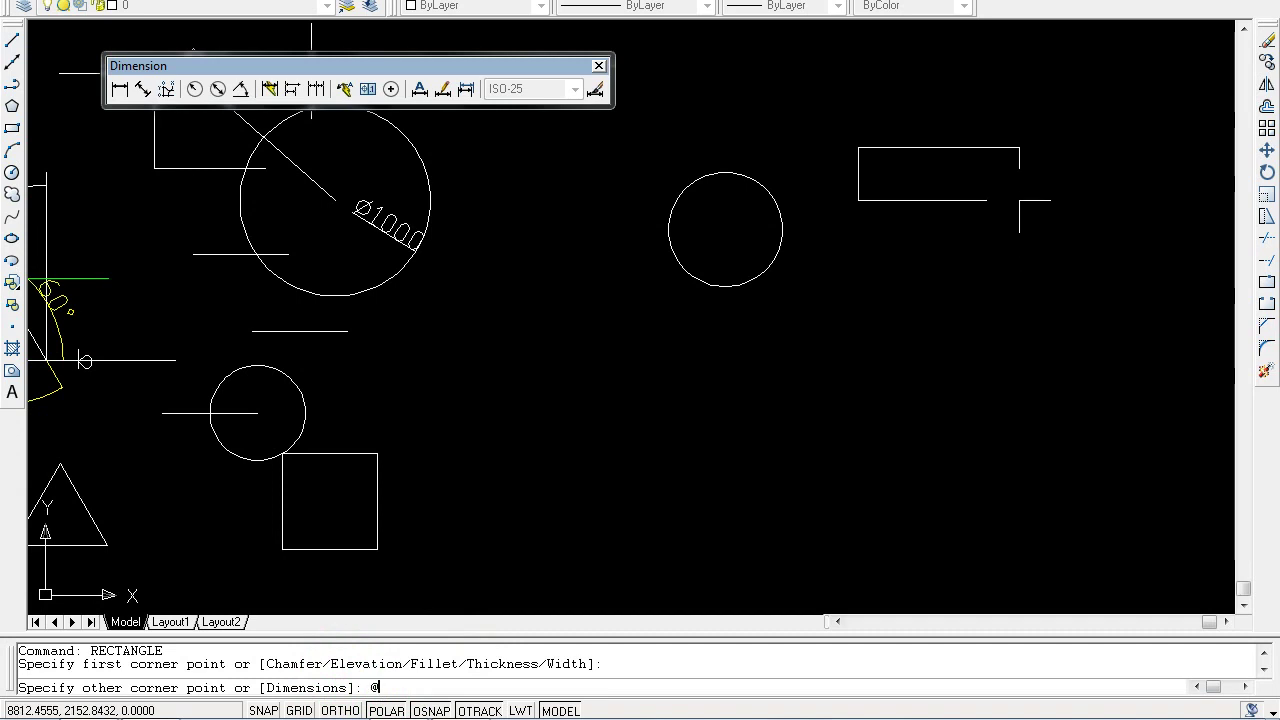
text(300)
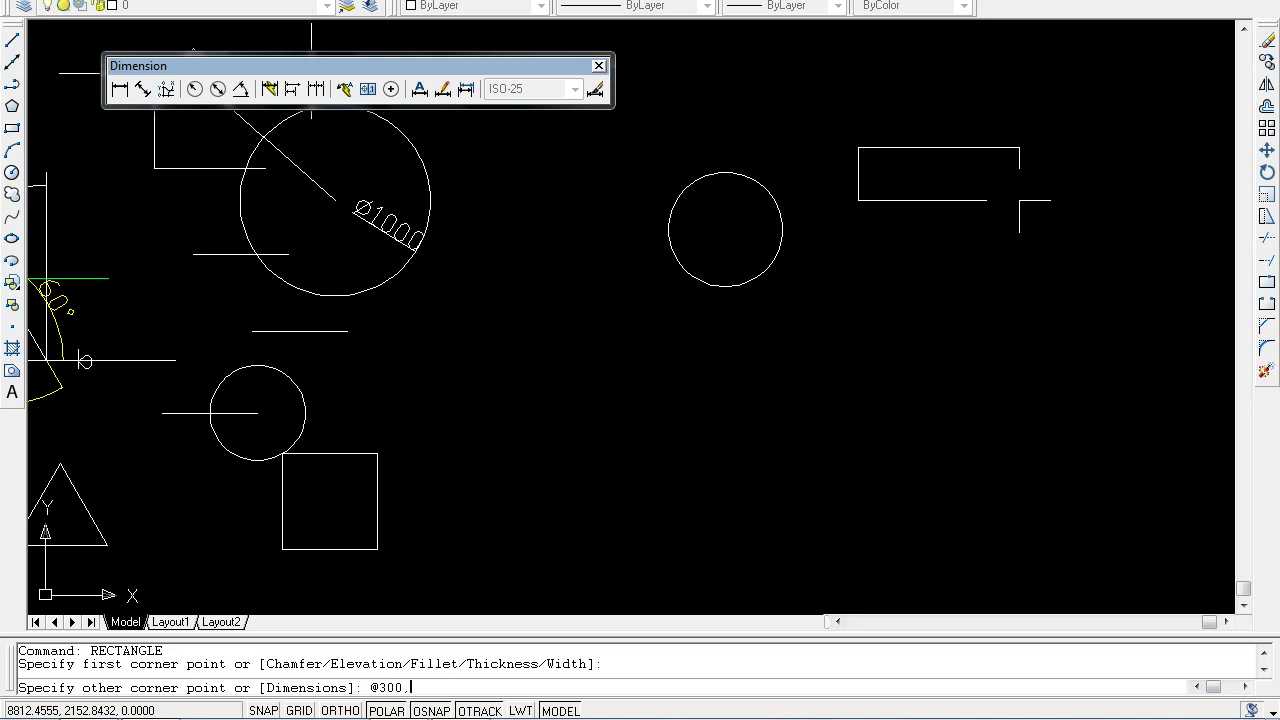
text(,600)
key(Return)
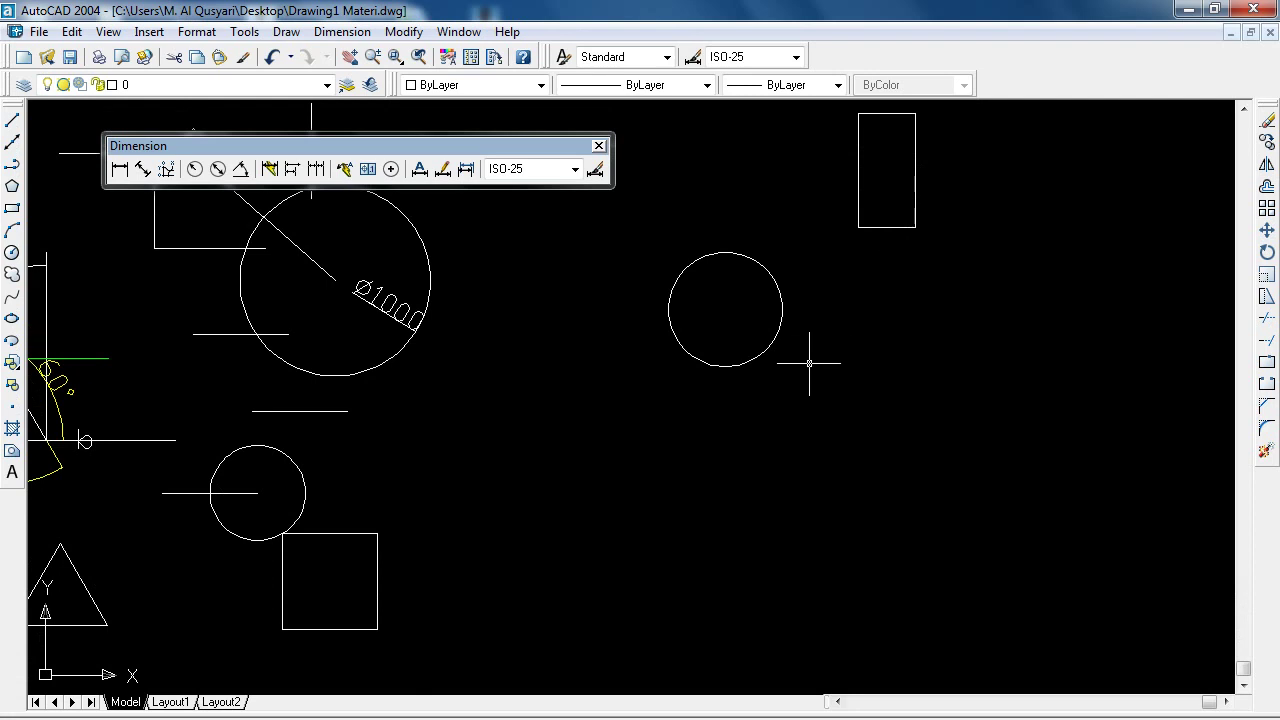
Draw a second rectangle below the upright one, lying horizontally and twice as wide as it is tall
key(Return)
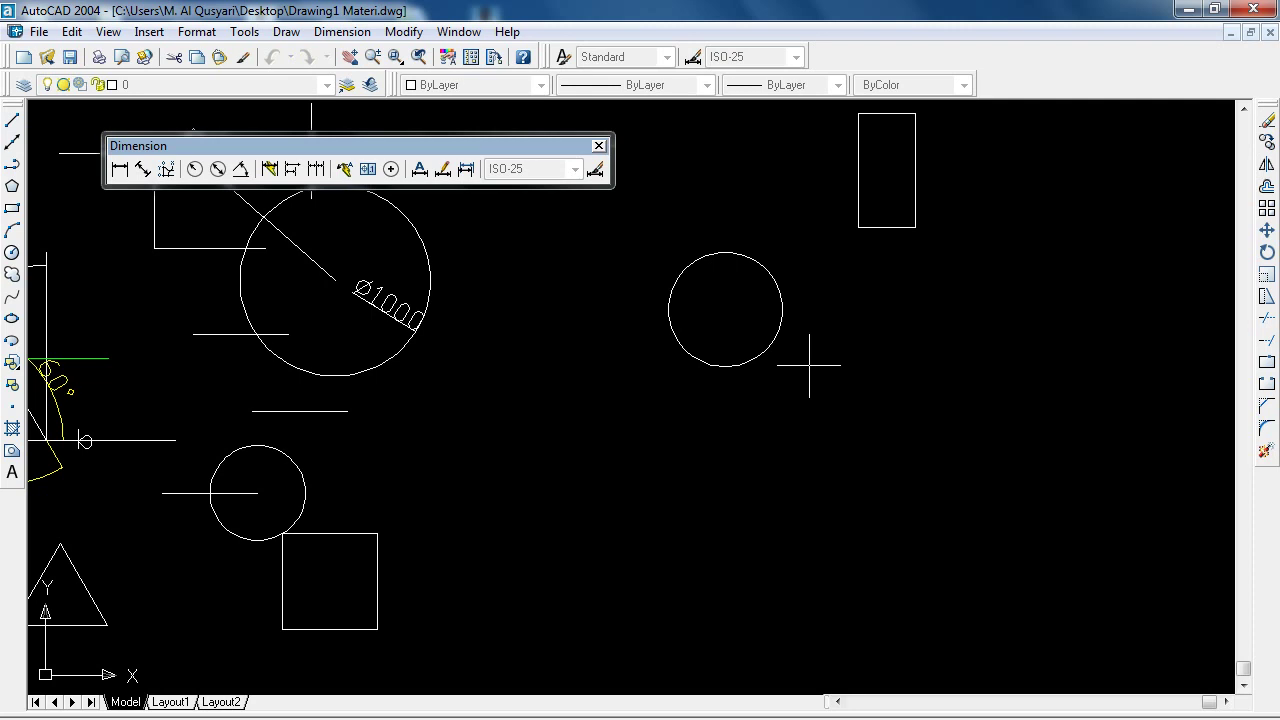
click(916, 378)
click(1030, 320)
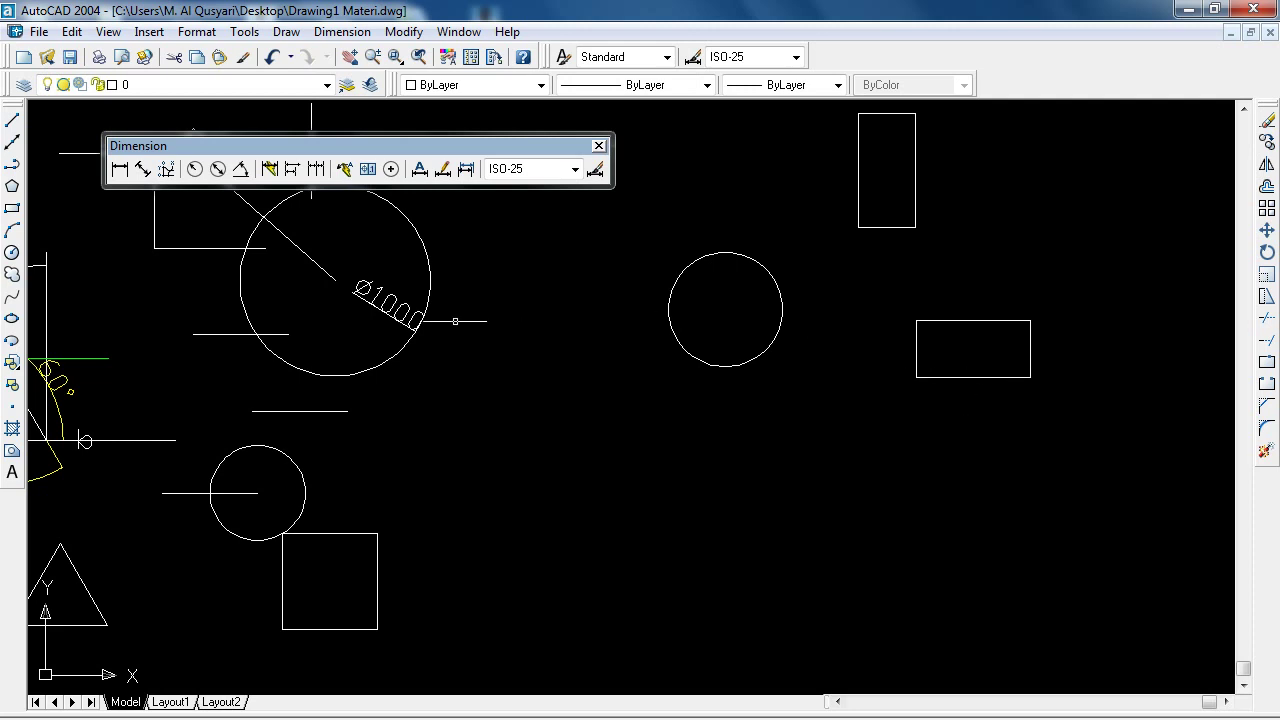
mouse_move(363, 325)
middle_down()
mouse_move(531, 415)
mouse_move(598, 517)
middle_up()
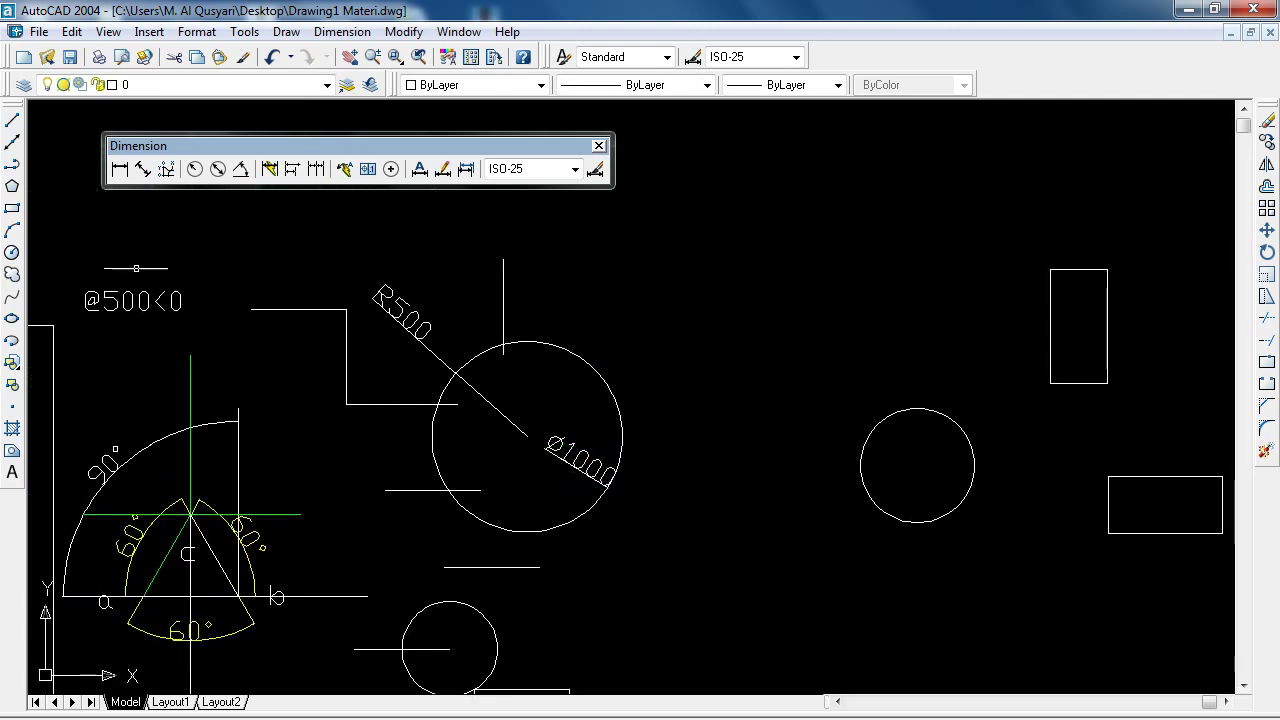
click(1267, 143)
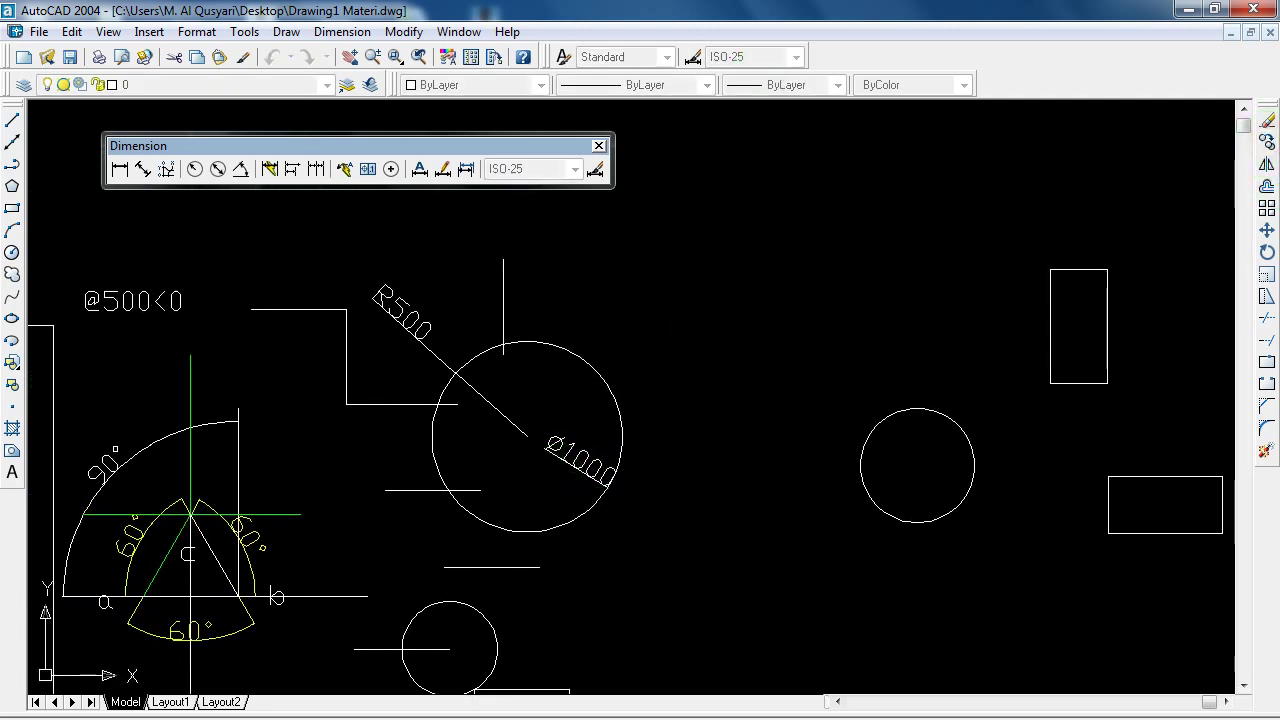
click(126, 299)
key(Return)
click(148, 291)
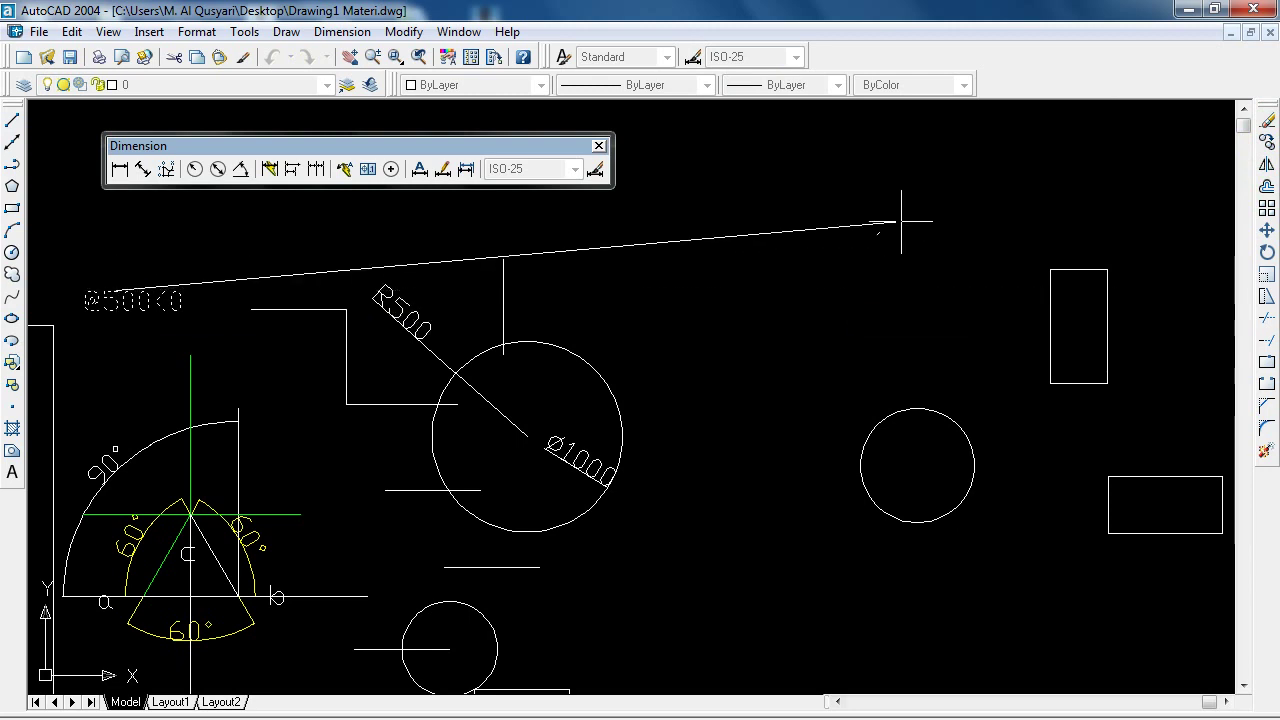
click(949, 208)
mouse_move(920, 292)
middle_down()
mouse_move(629, 223)
mouse_move(571, 277)
mouse_move(590, 362)
middle_up()
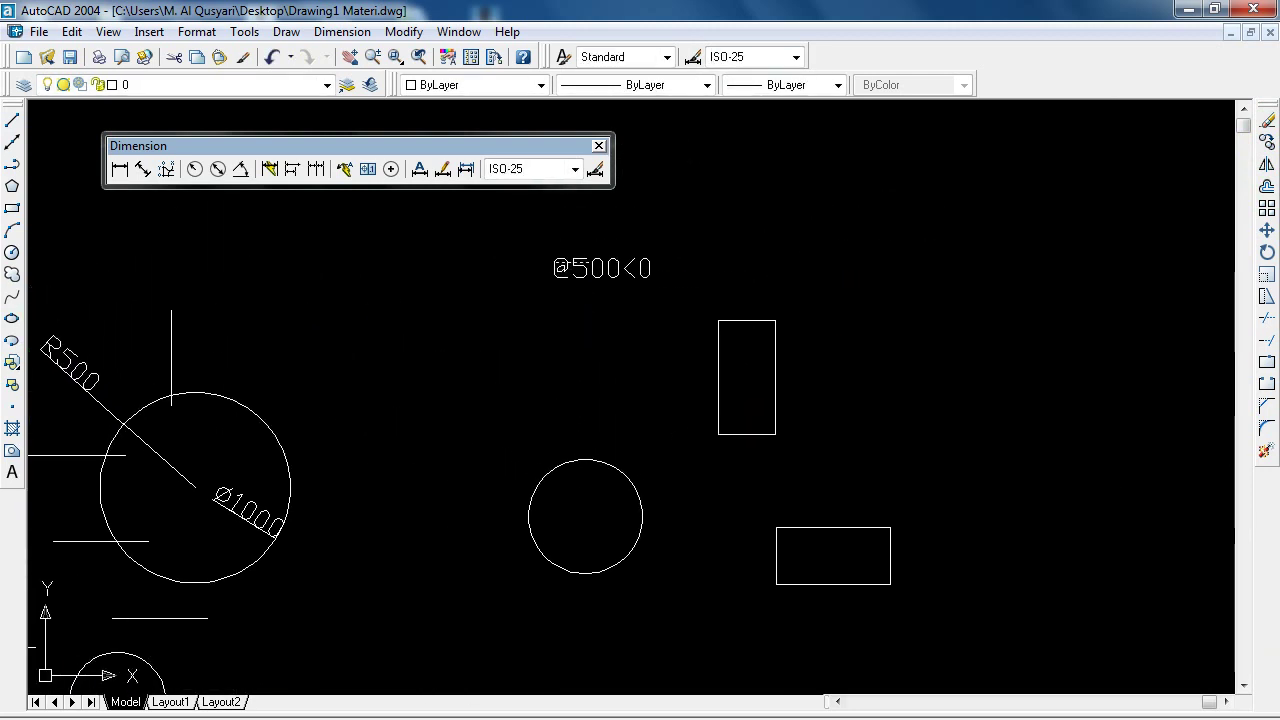
click(588, 268)
key(Delete)
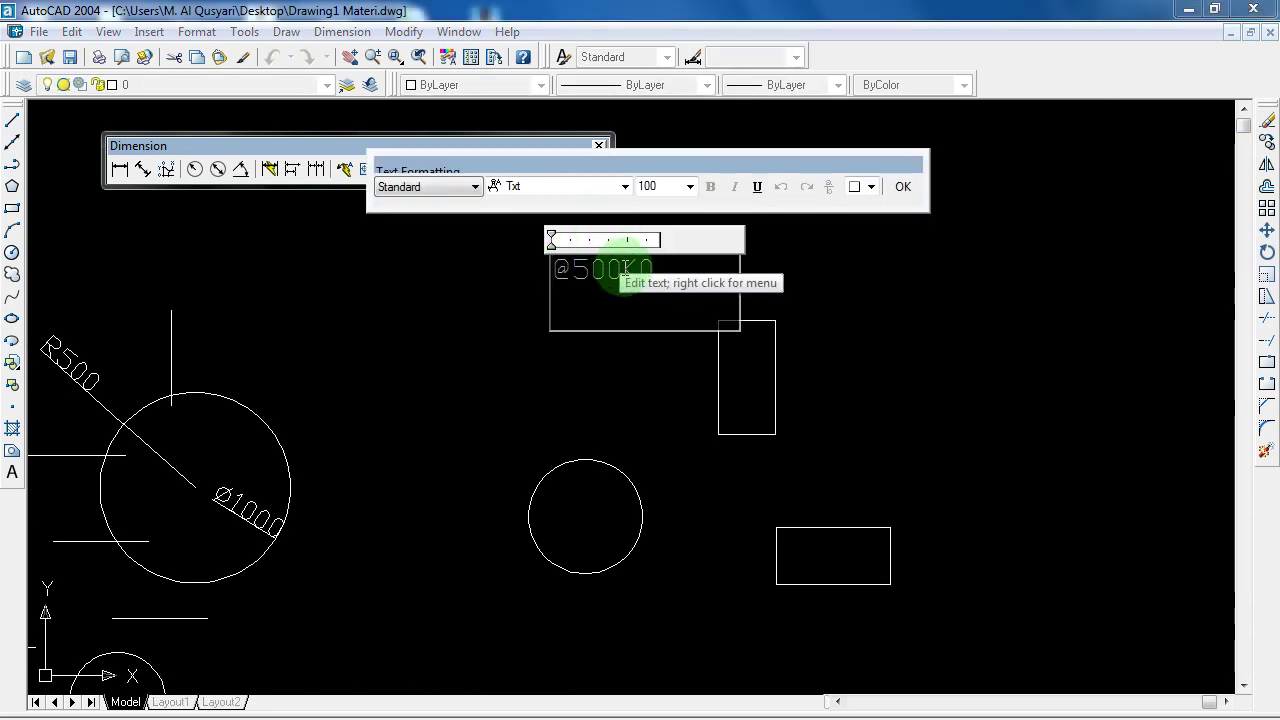
drag(572, 268, 680, 270)
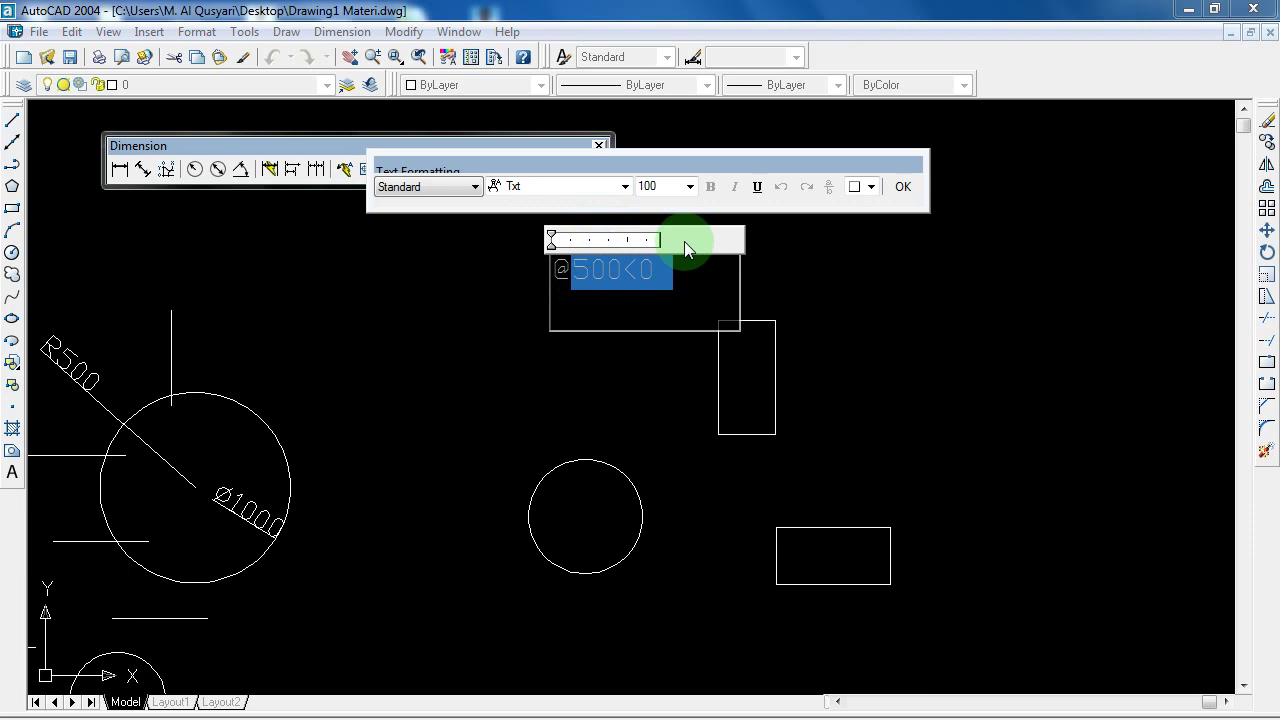
text(300,6)
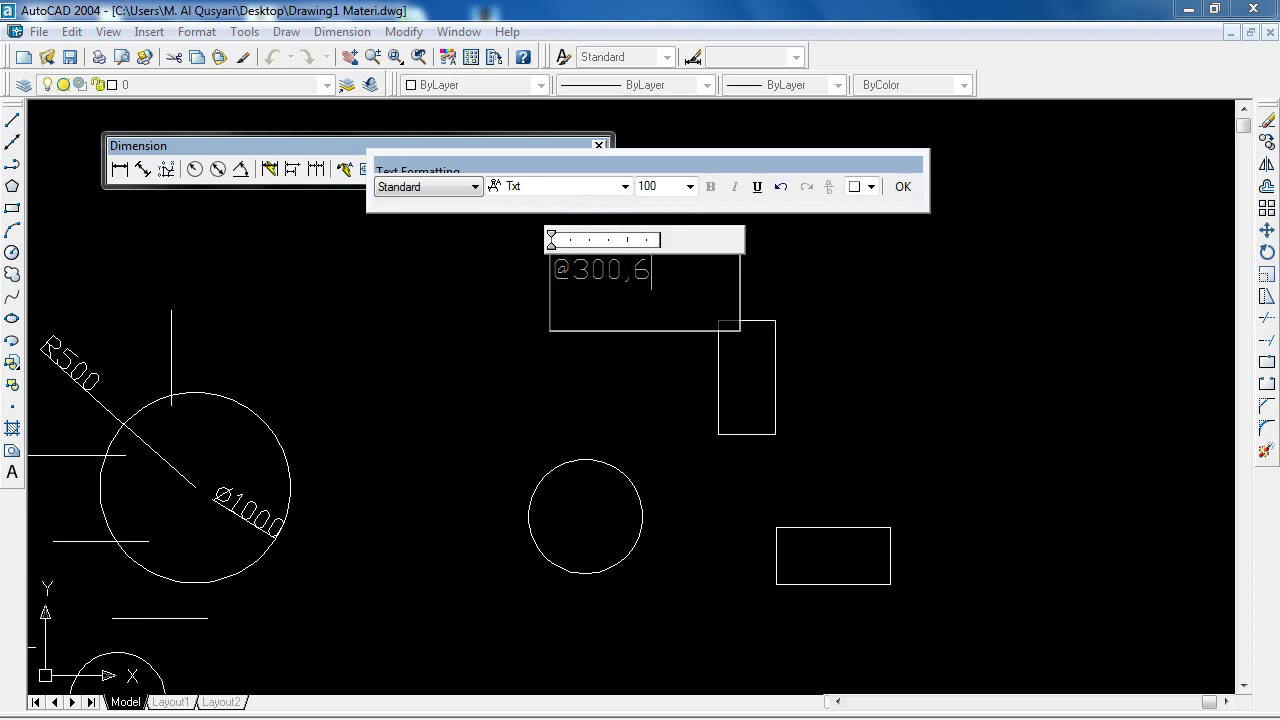
text(00)
click(902, 187)
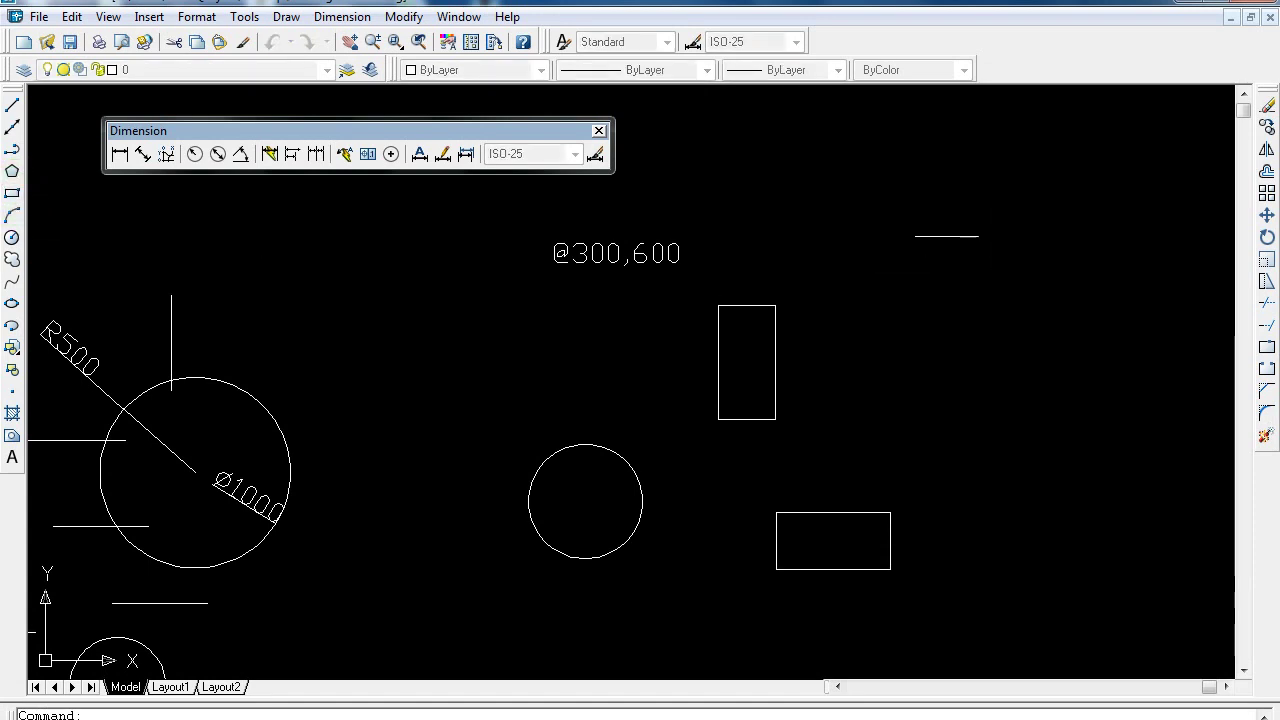
Draw a larger upright rectangle, twice as tall as it is wide, and move it to the right of the small upright rectangle
click(938, 237)
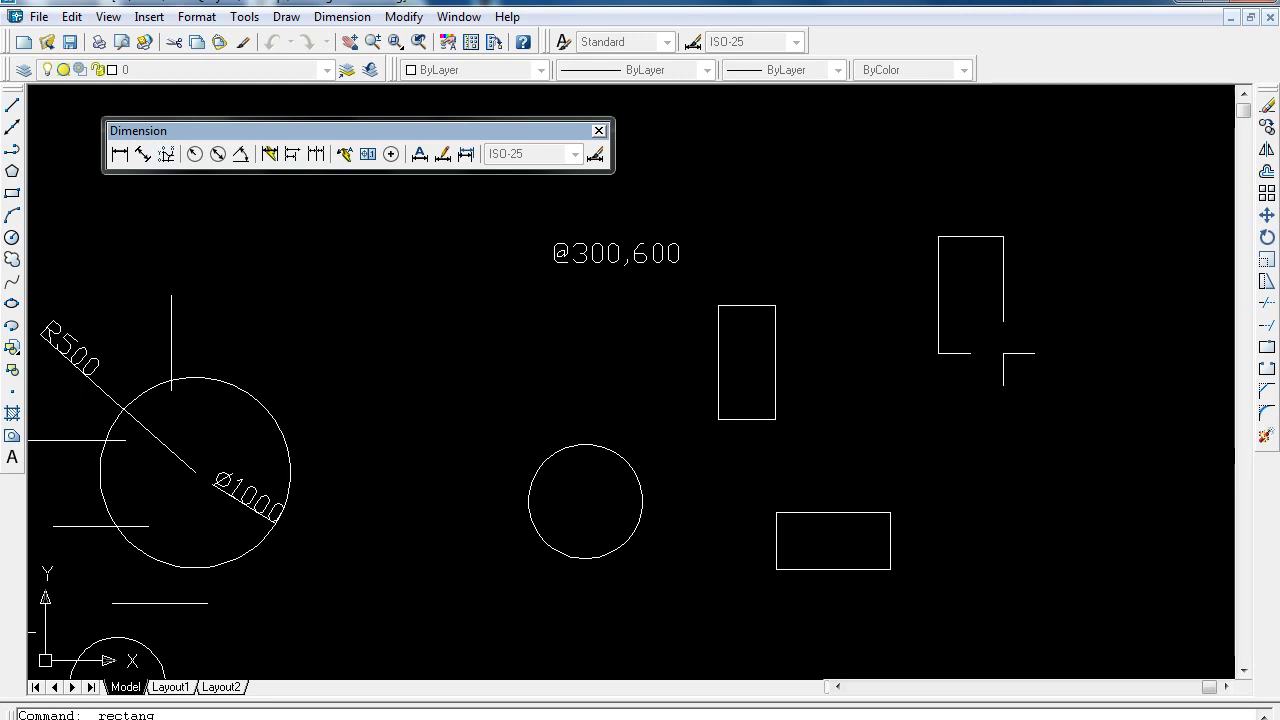
key(Return)
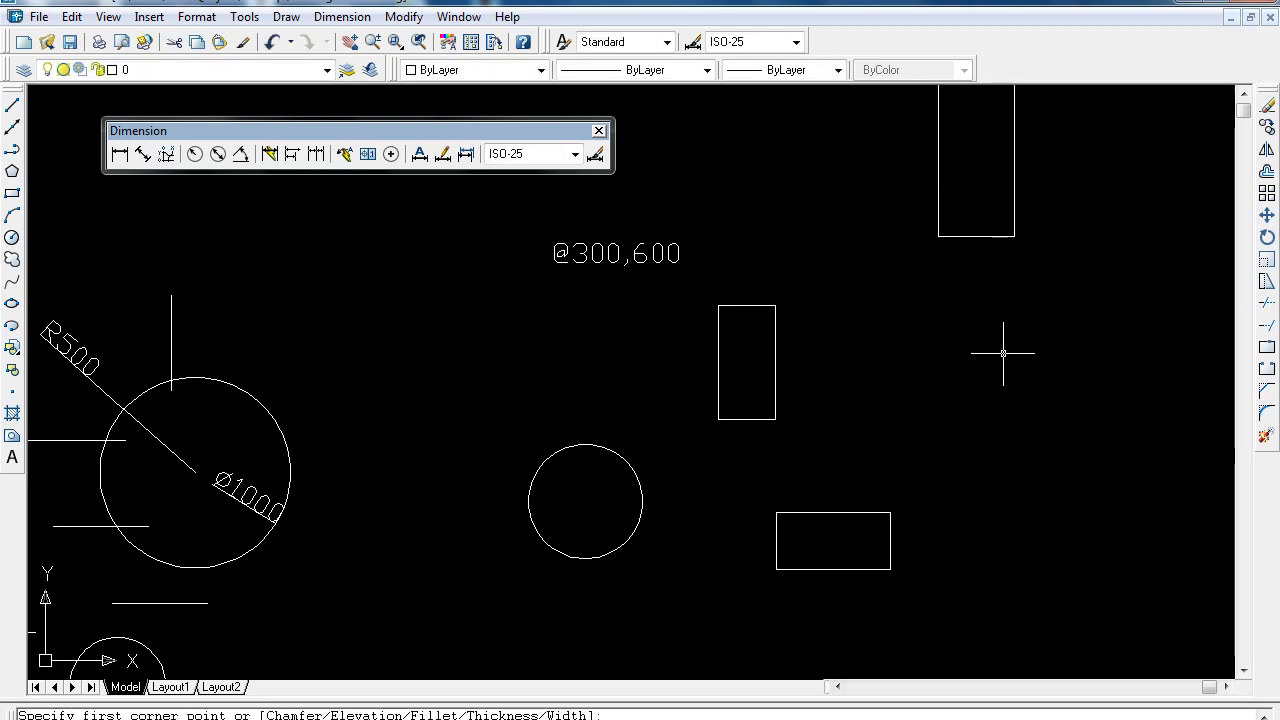
click(1267, 219)
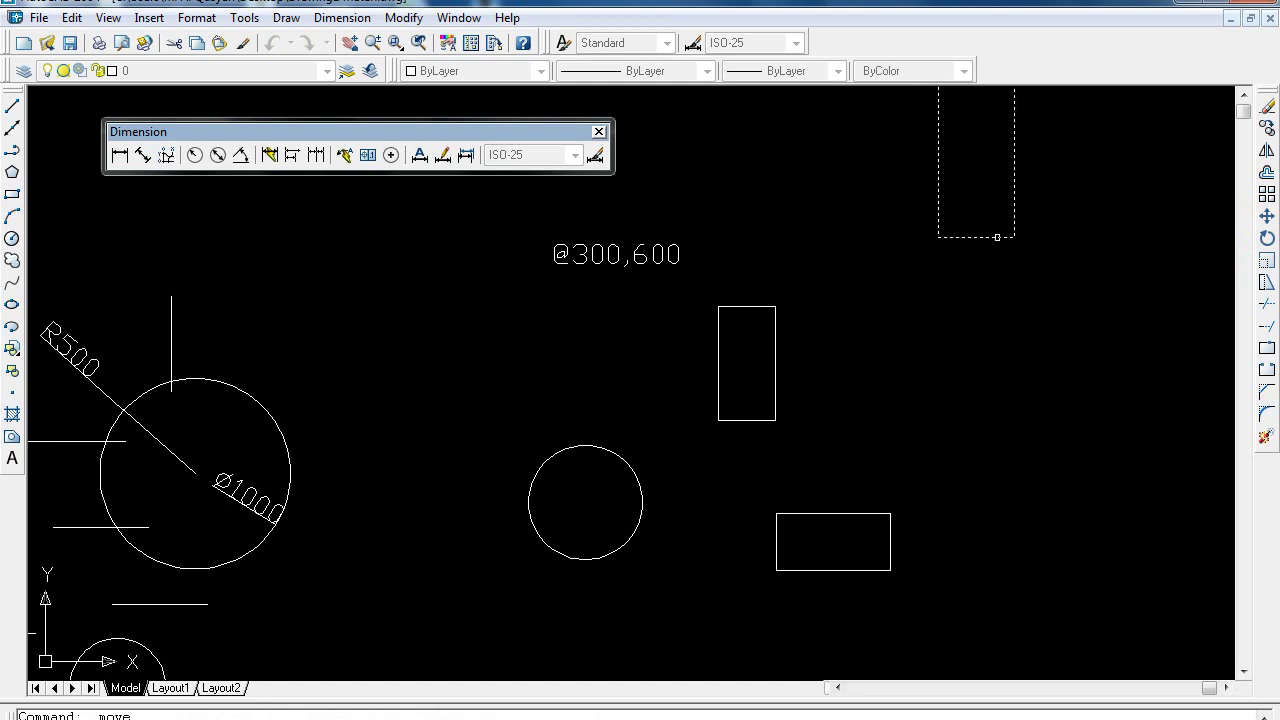
key(Return)
click(977, 169)
click(903, 329)
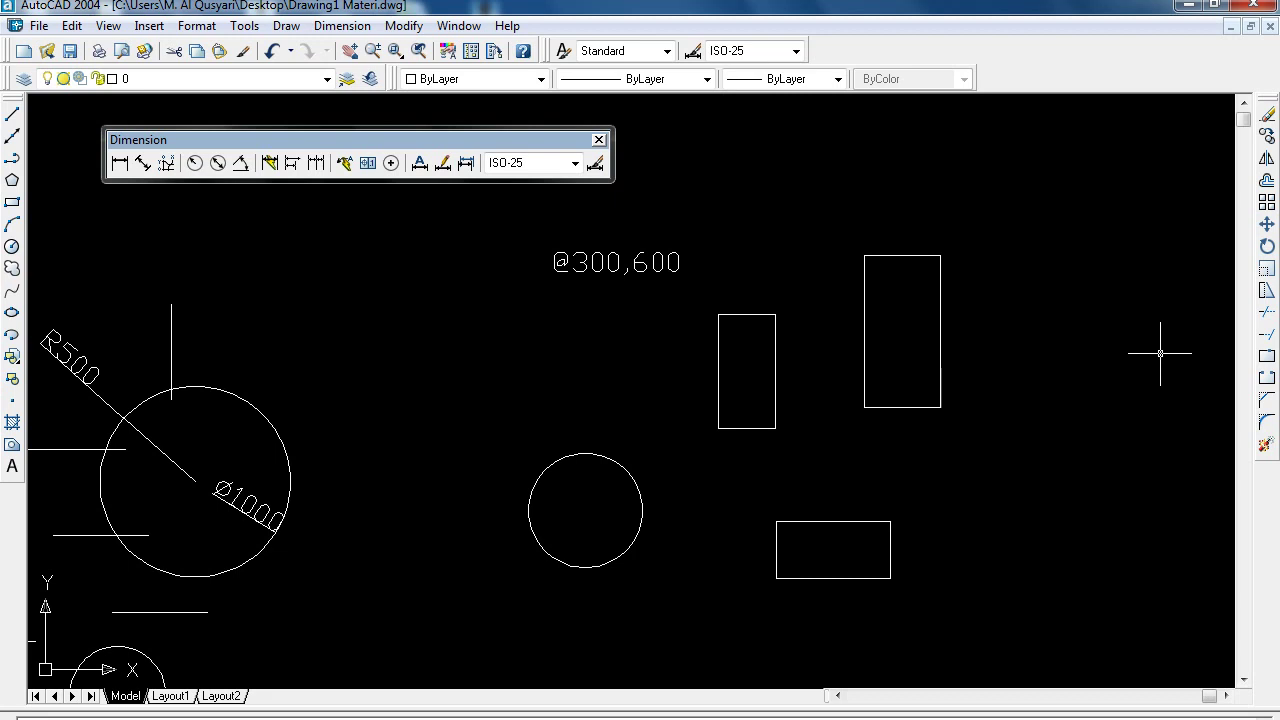
Move the larger upright rectangle slightly further right, away from the small upright rectangle
click(1267, 224)
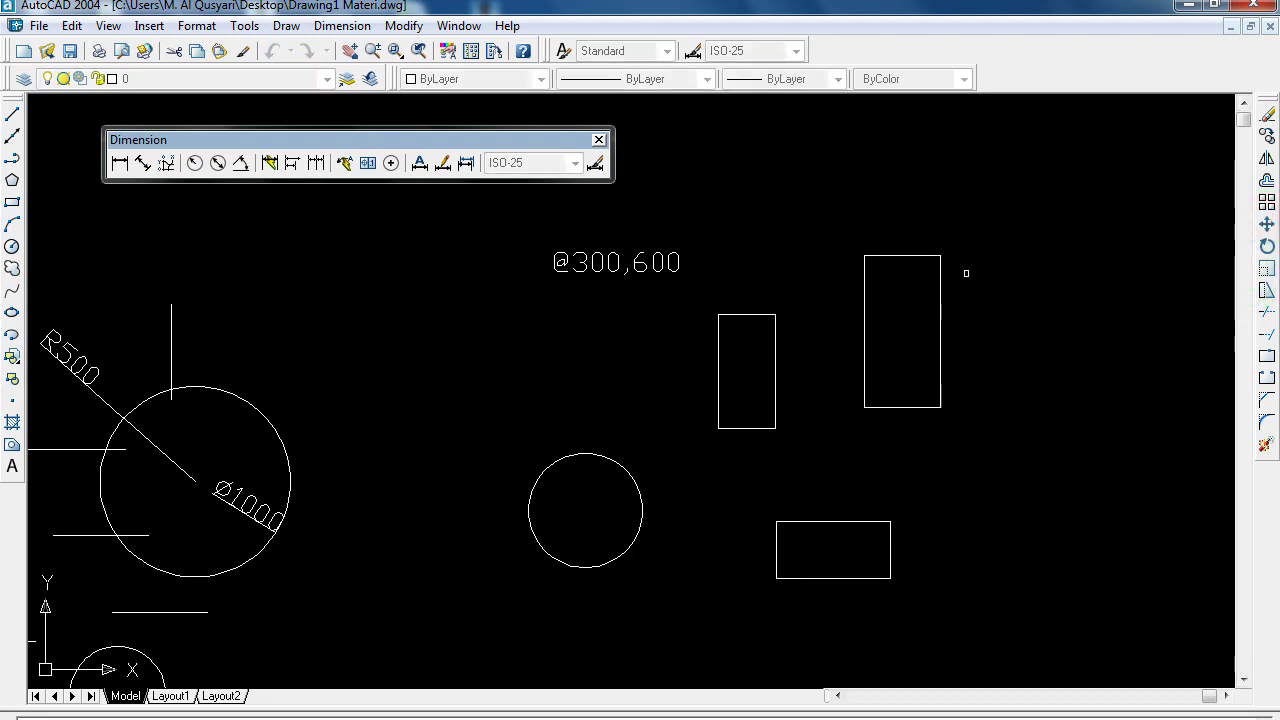
click(858, 231)
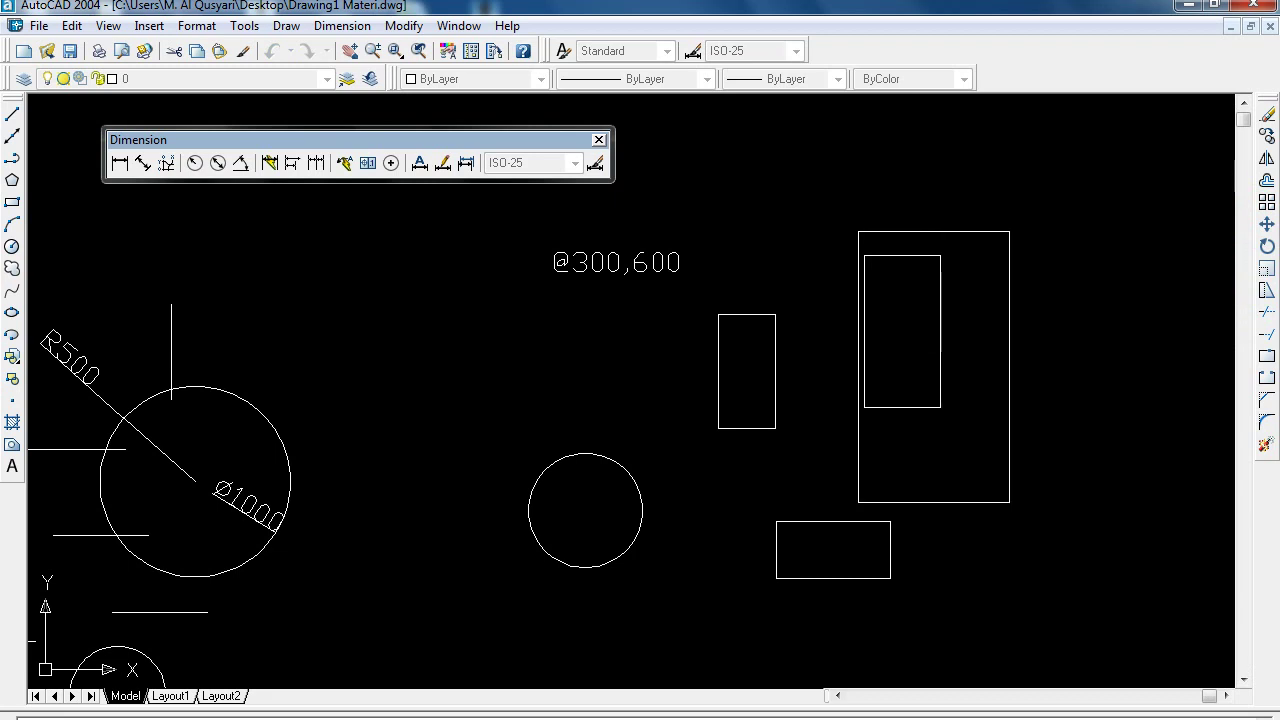
click(1010, 504)
click(889, 325)
click(941, 324)
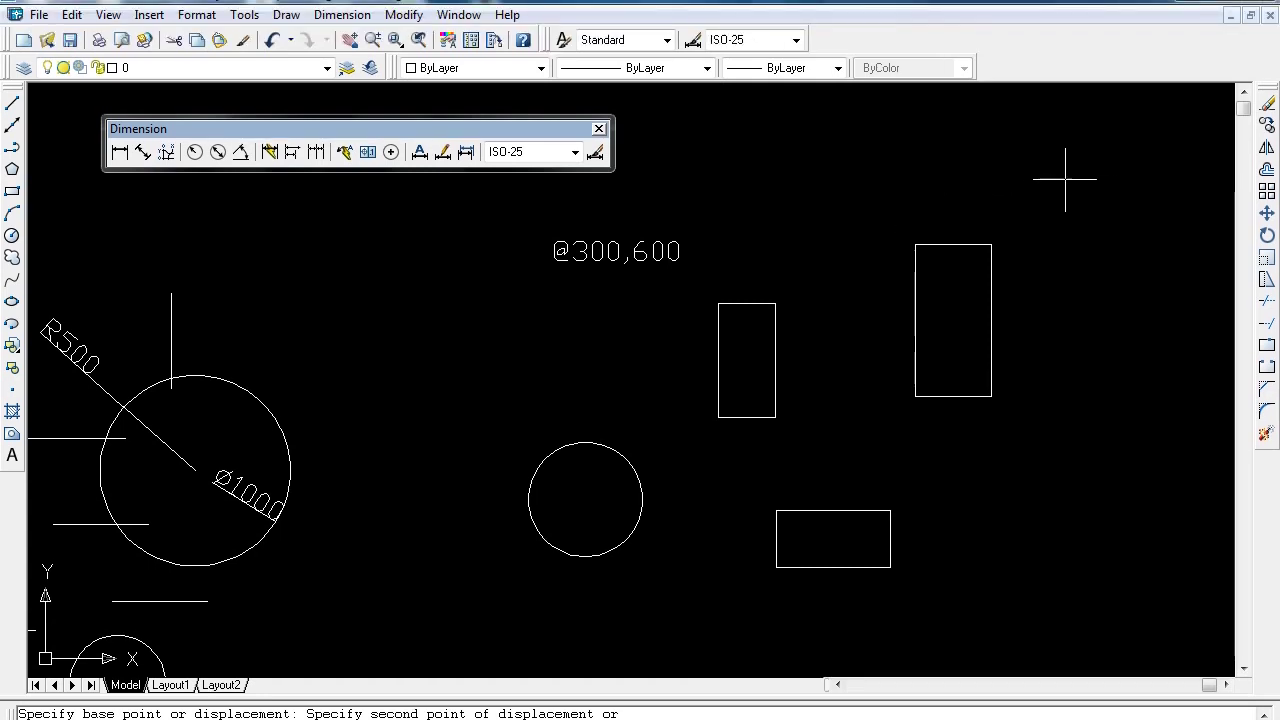
Move the radius 300 circle by its centre onto the upper-left corner of the larger upright rectangle
click(1266, 218)
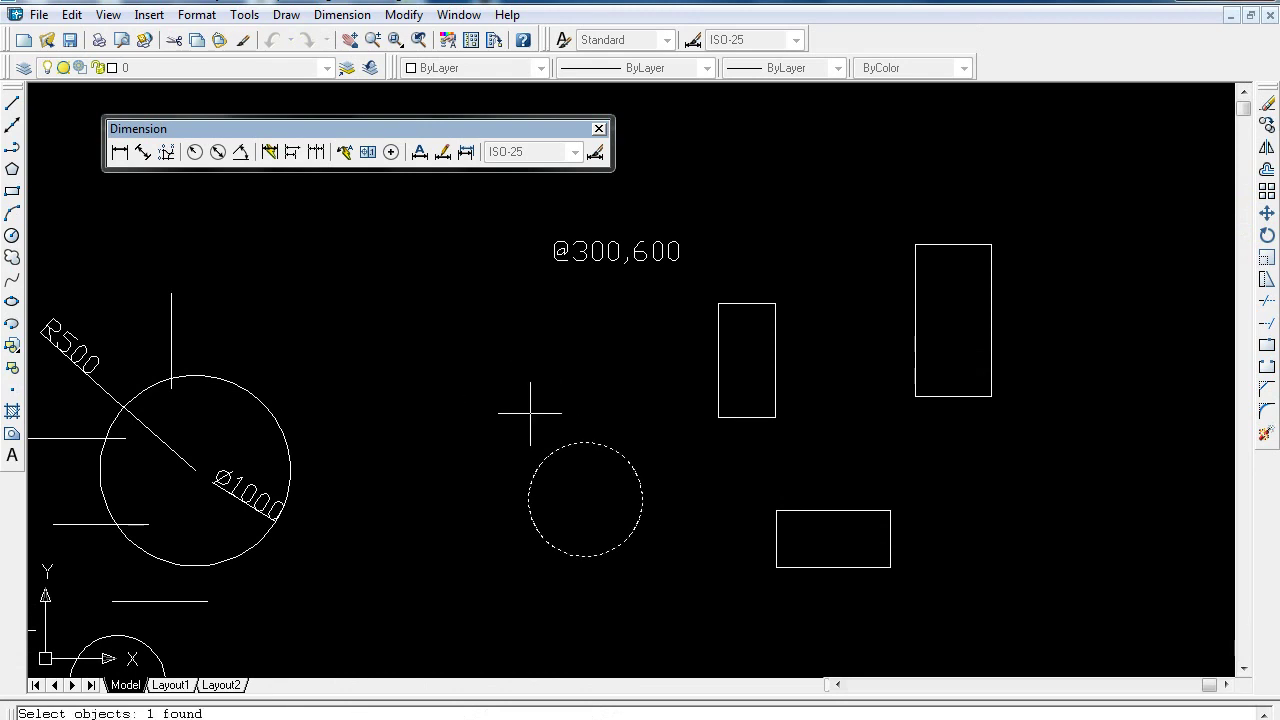
click(585, 498)
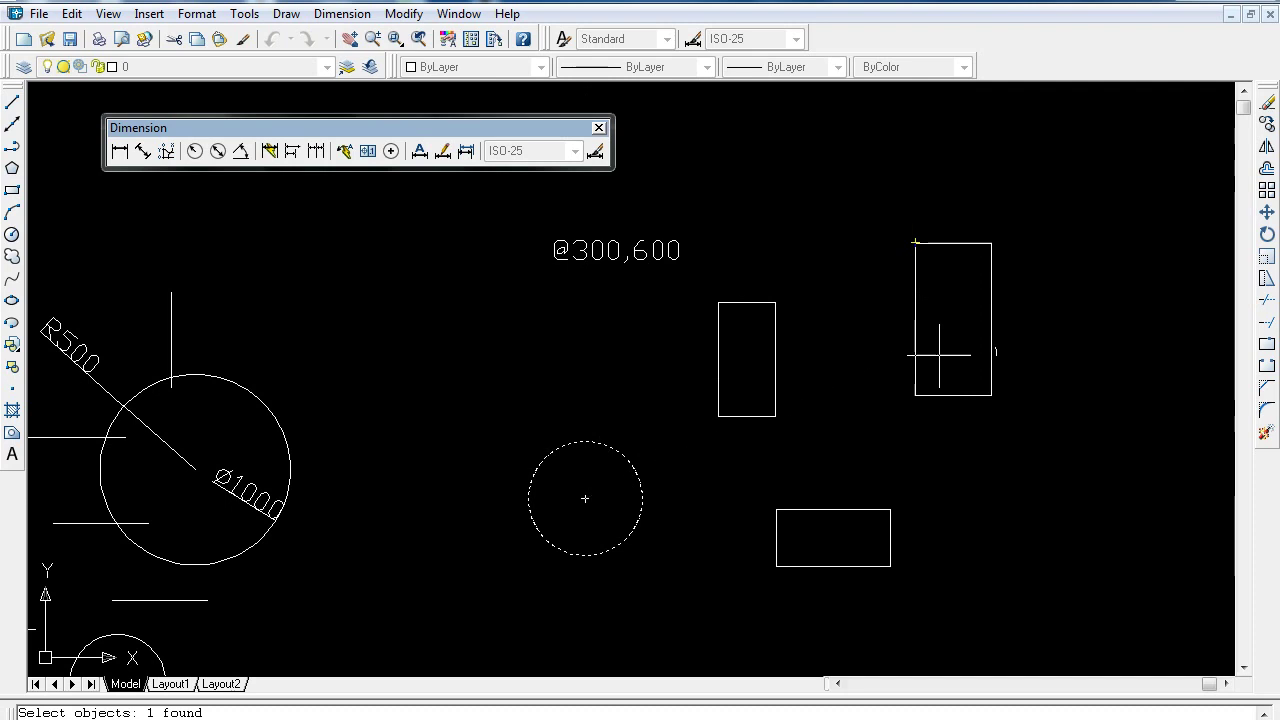
click(915, 243)
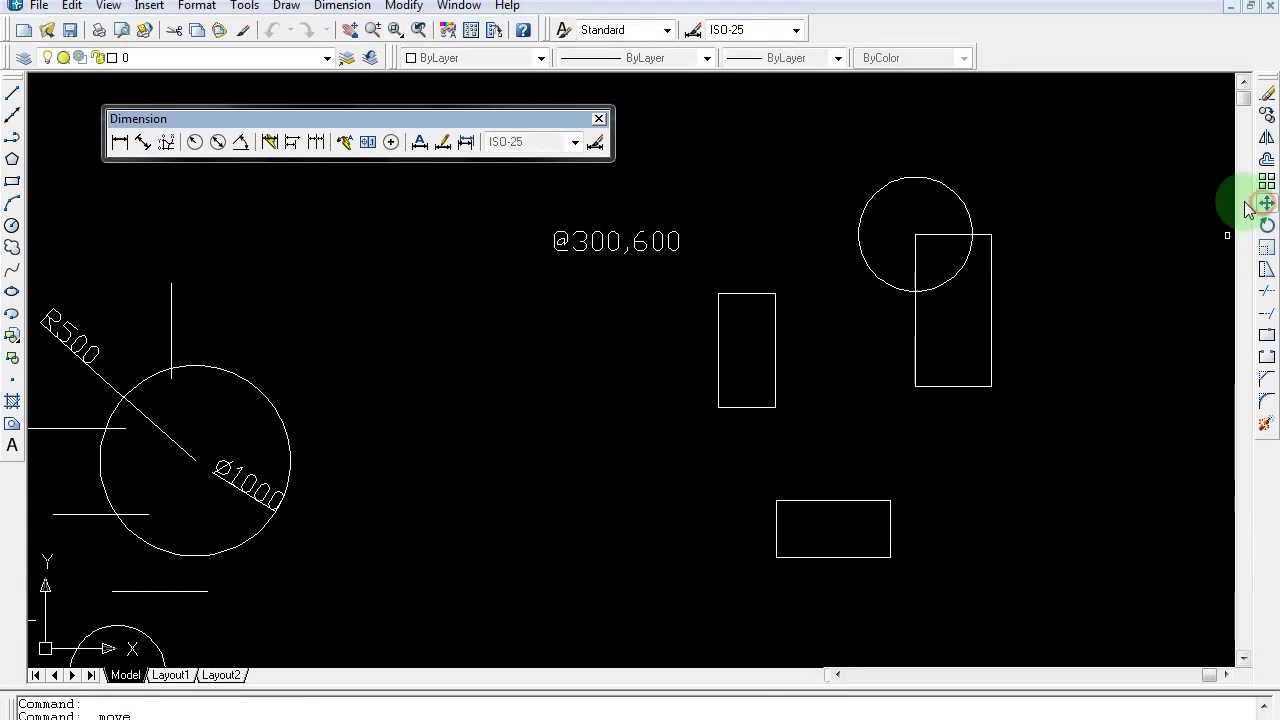
Move the circle by its centre away from the rectangle's corner, back to the empty area left of the rectangles
click(1267, 203)
click(960, 201)
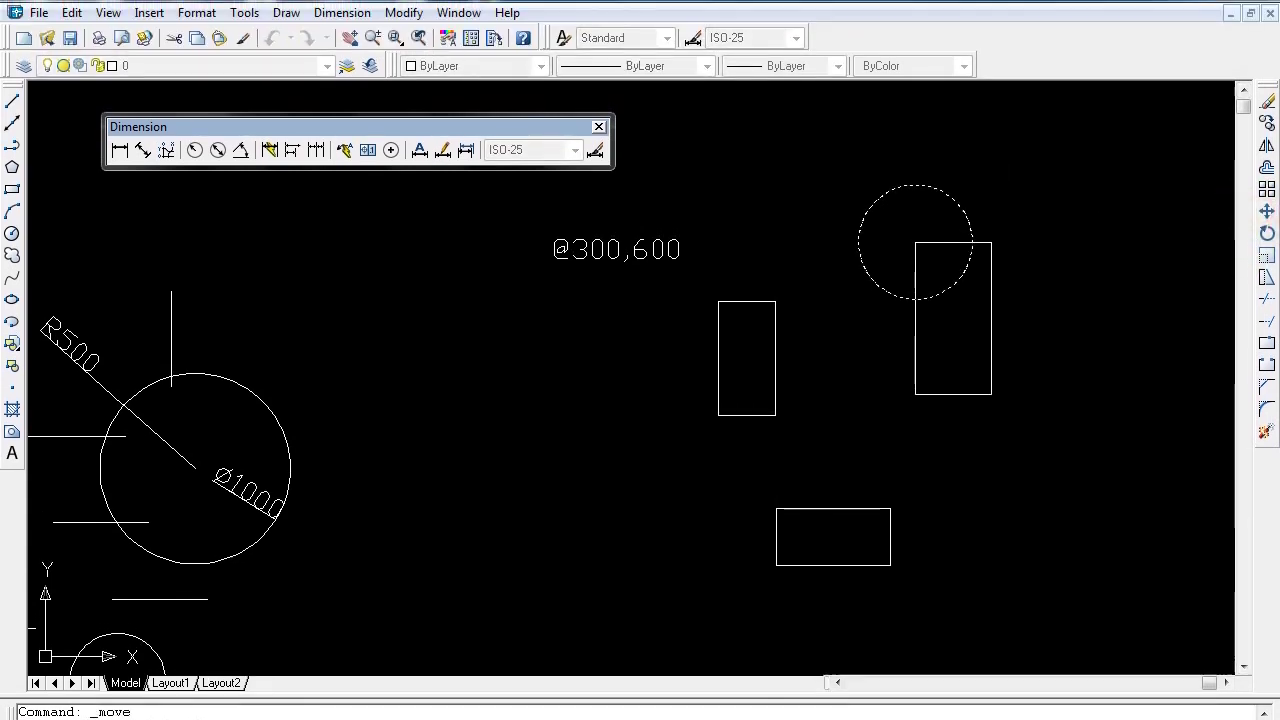
key(Return)
click(915, 243)
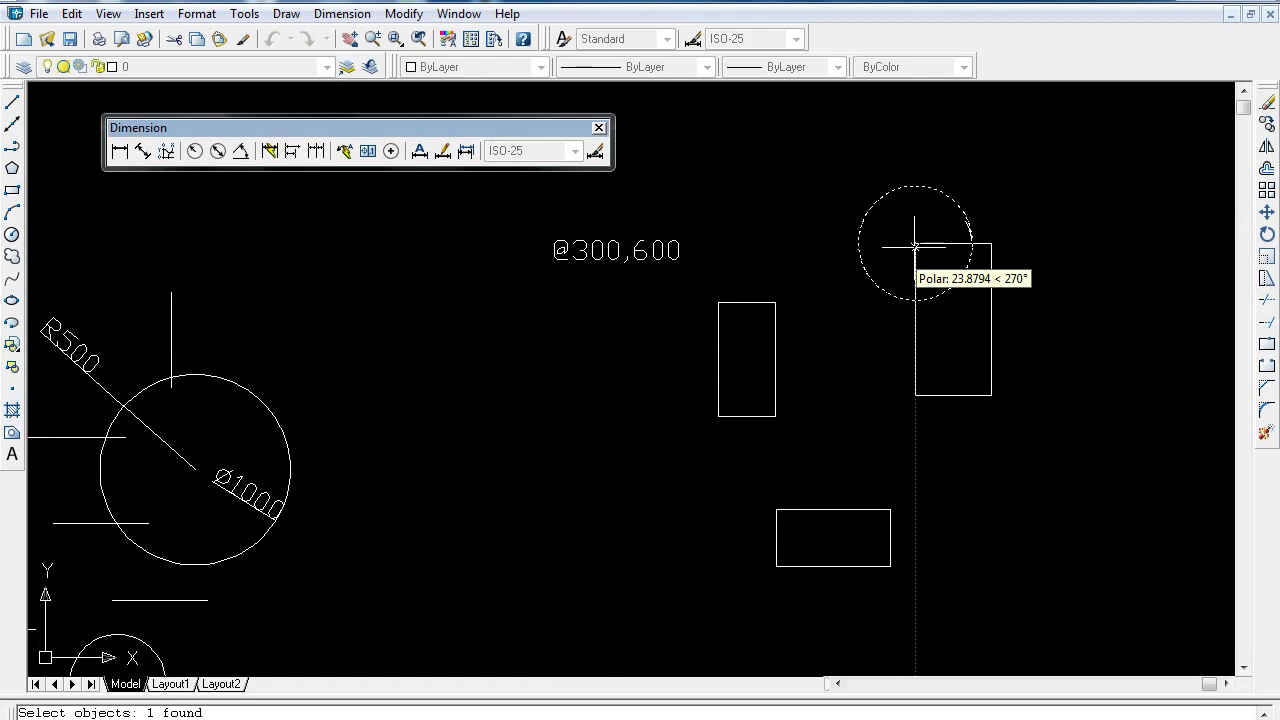
click(524, 503)
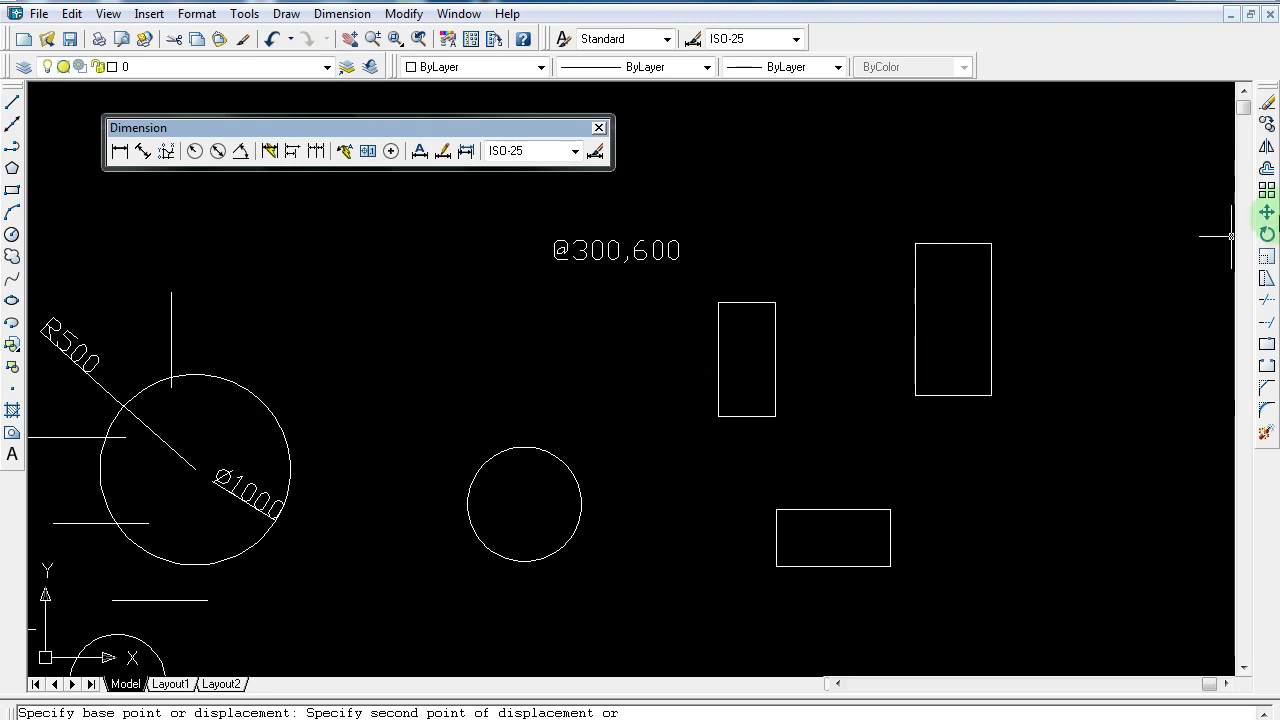
Try to move the circle by its centre onto the middle of the larger rectangle's upper edge
click(1268, 213)
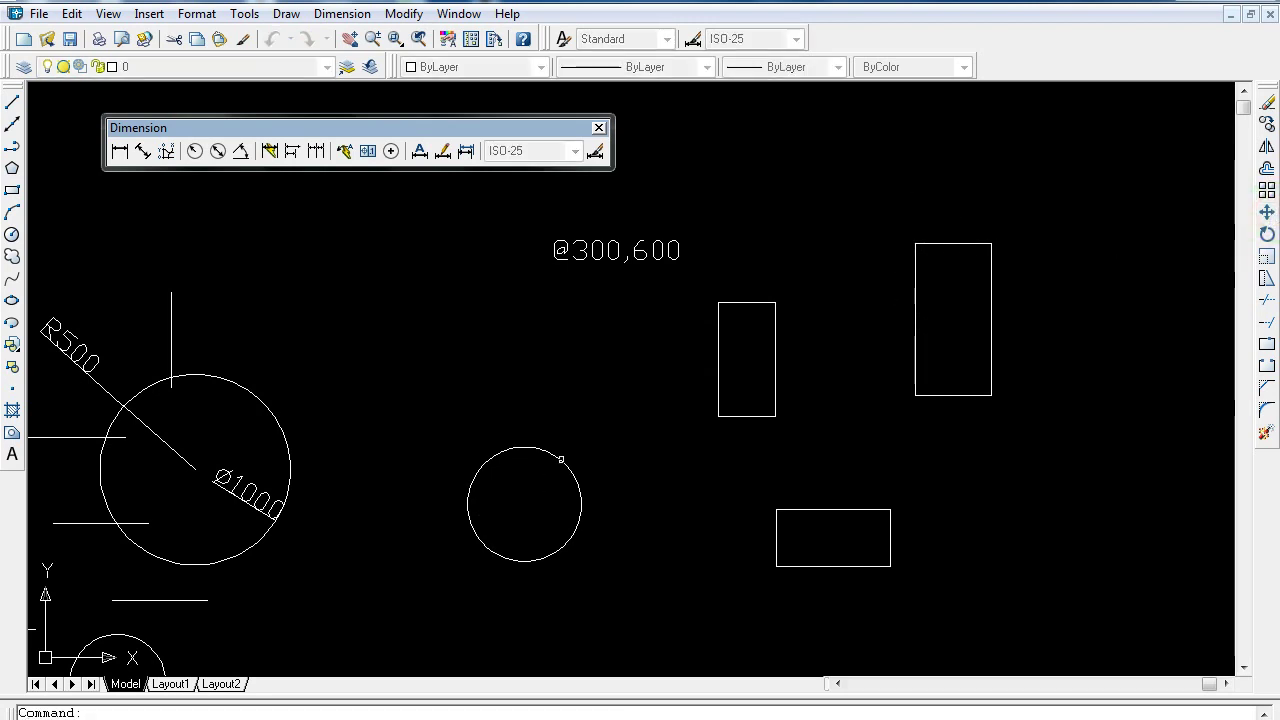
click(561, 459)
key(Return)
click(524, 503)
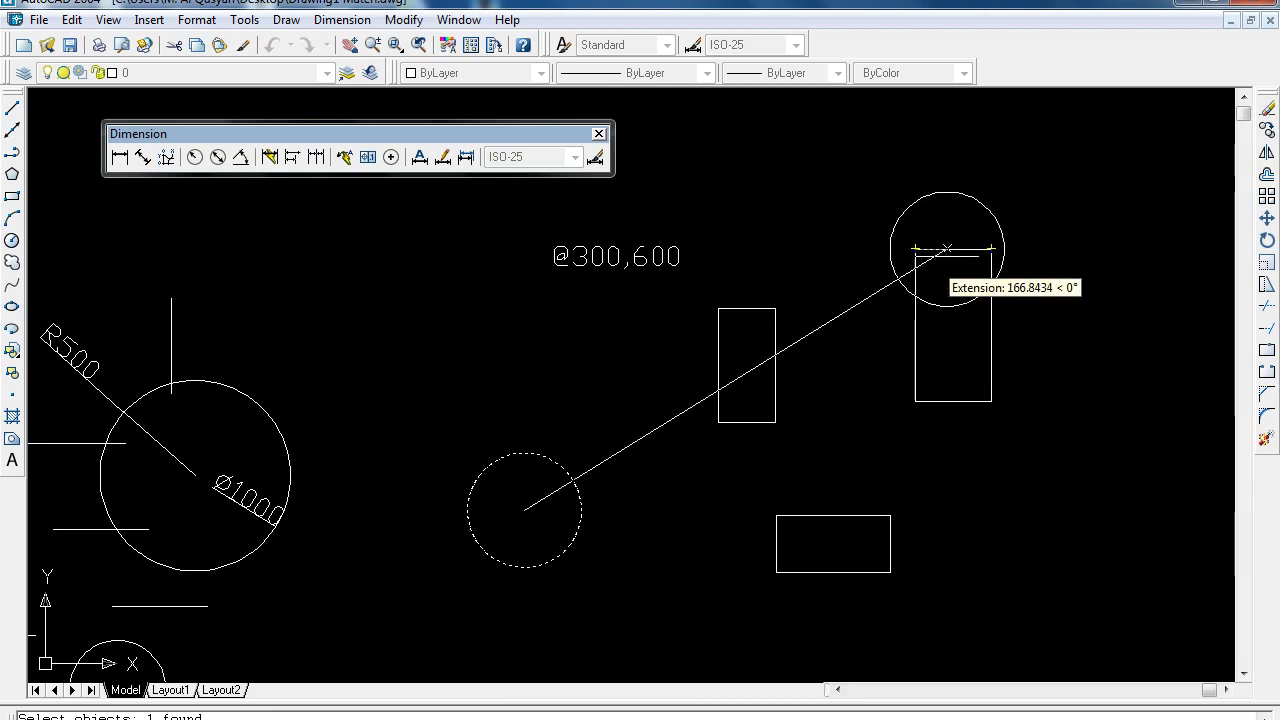
click(562, 494)
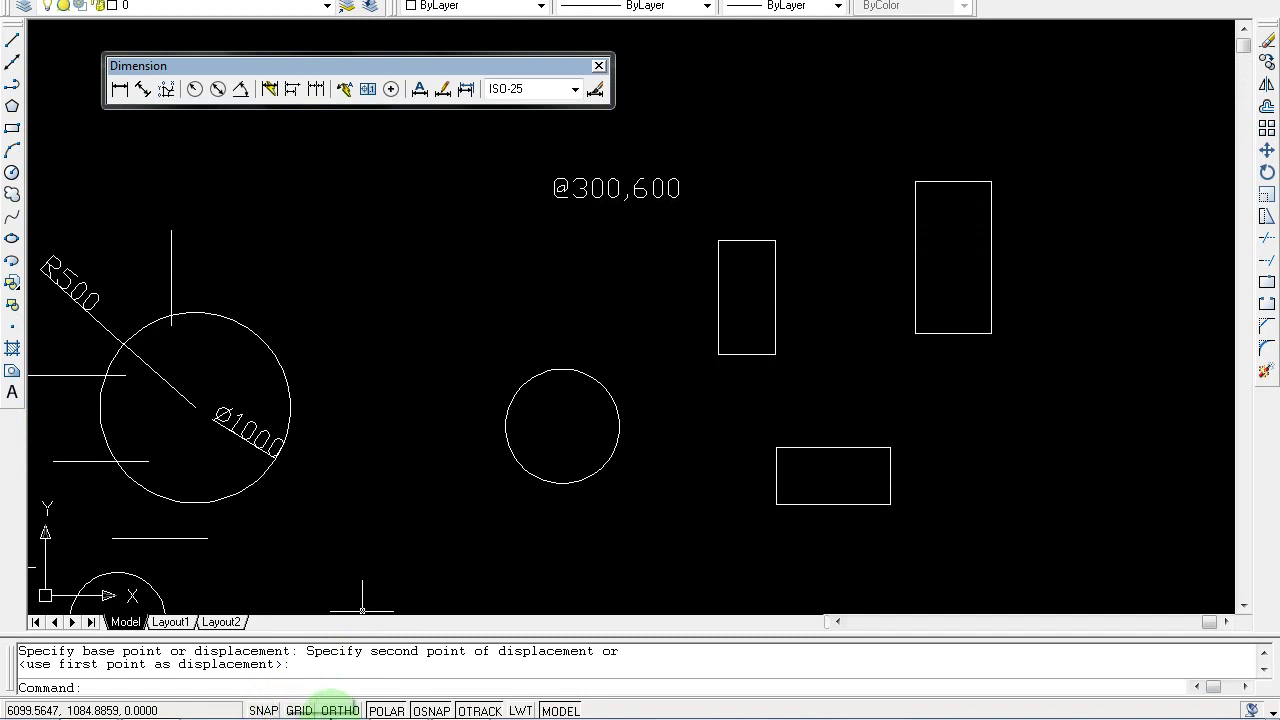
Enable the Midpoint object snap mode in the drafting settings
click(399, 708)
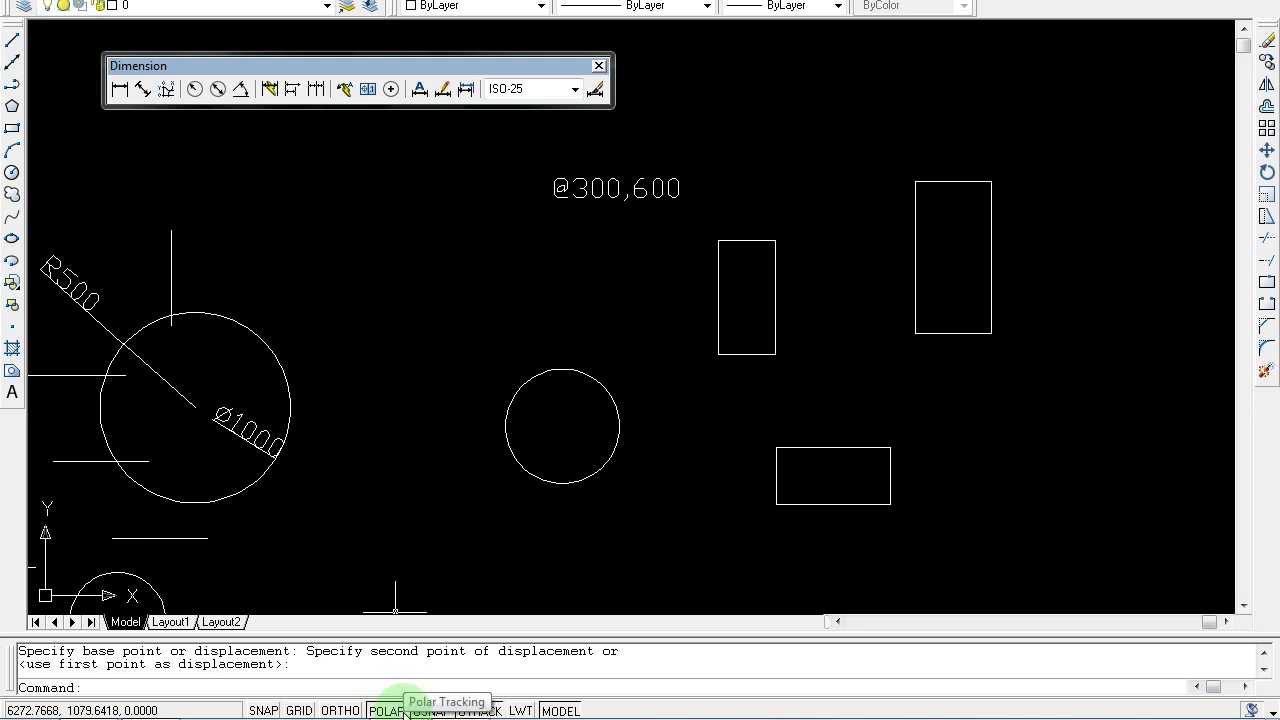
right_click(405, 703)
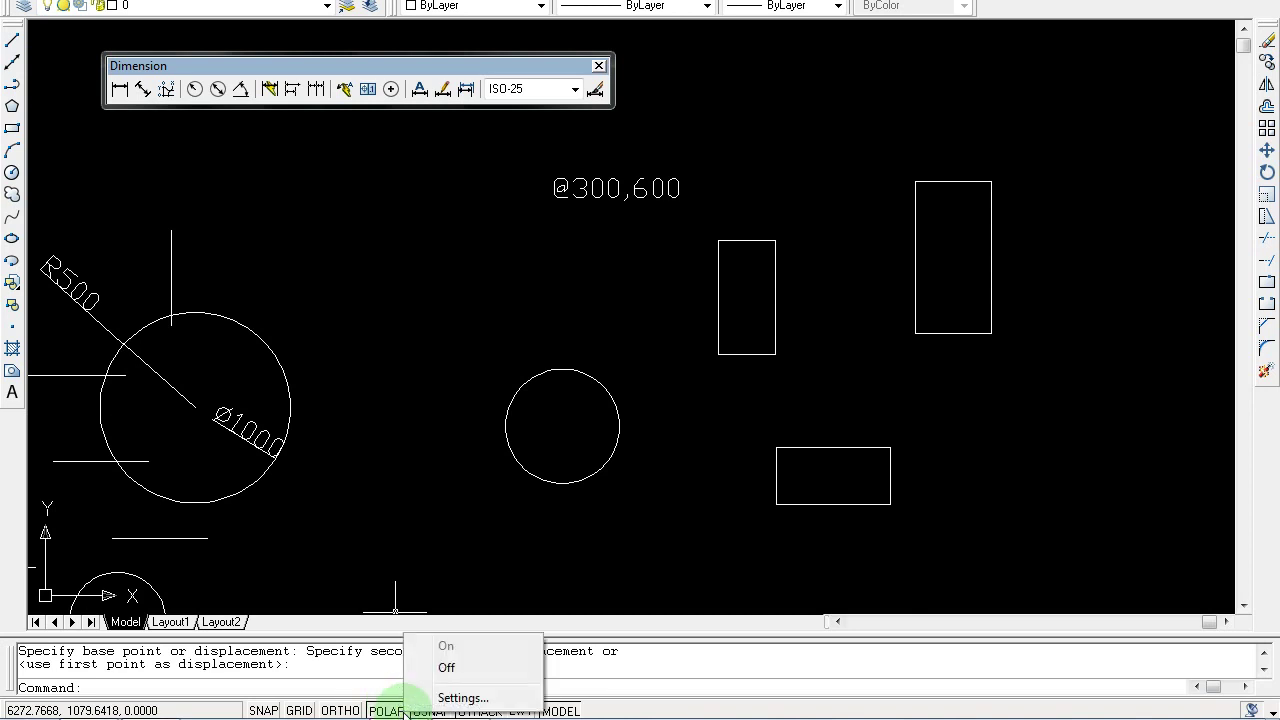
click(437, 700)
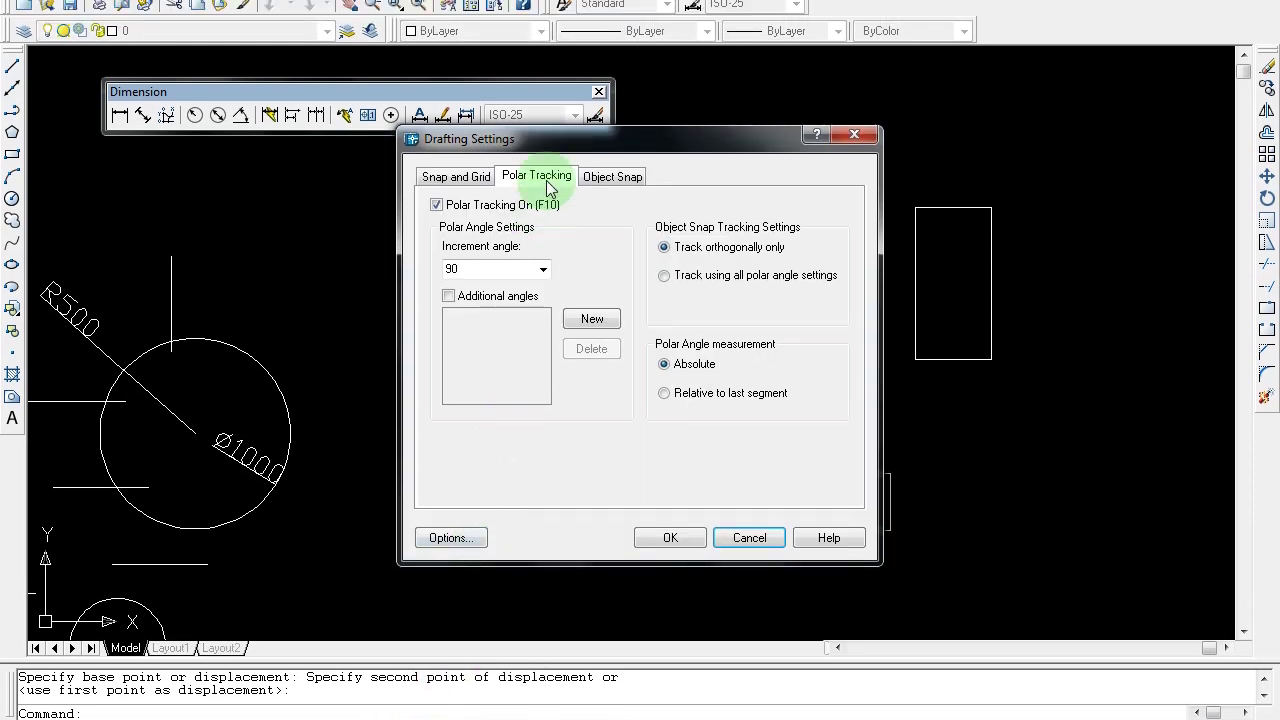
click(633, 176)
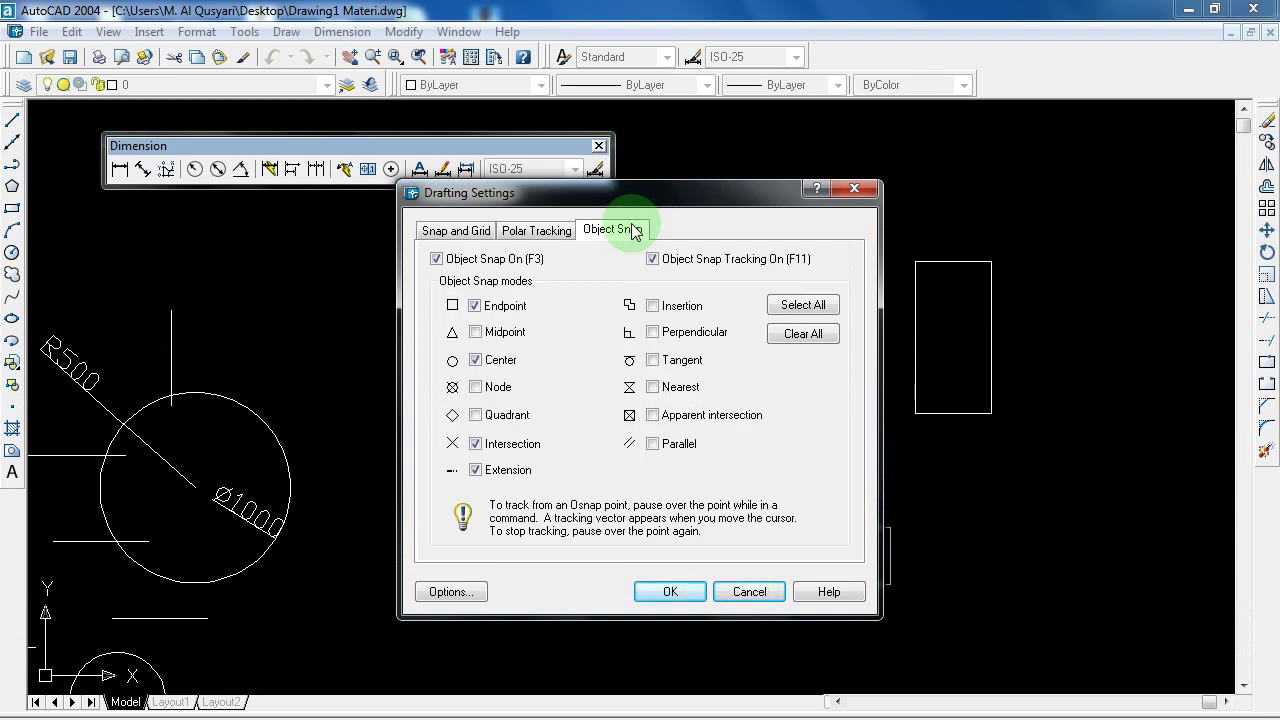
click(475, 332)
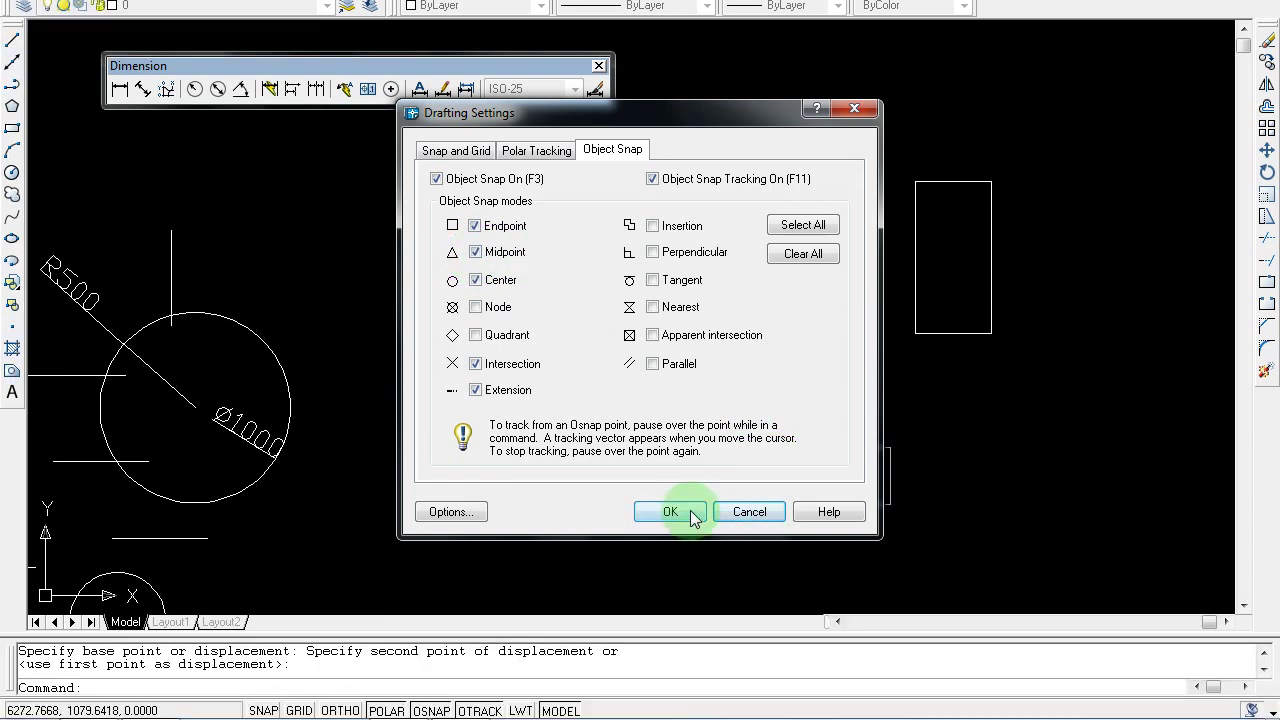
click(670, 512)
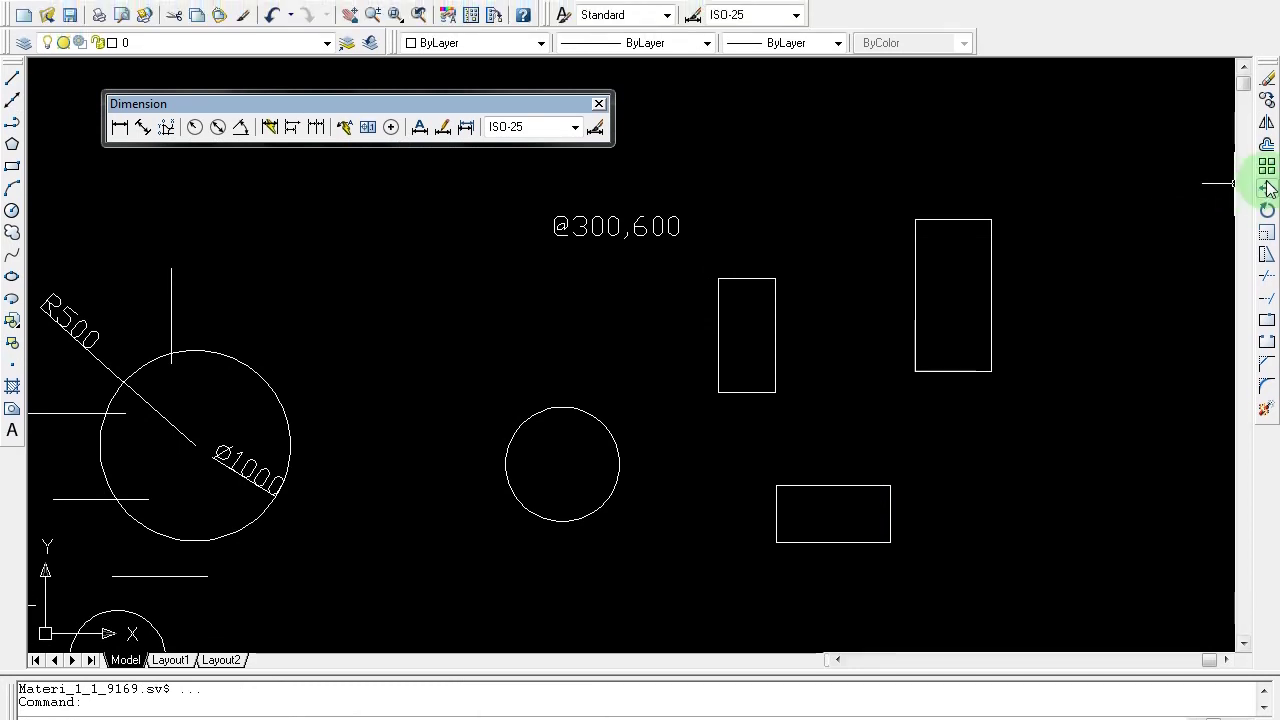
Move the circle by its centre onto the midpoint of the larger upright rectangle's upper edge
click(1267, 150)
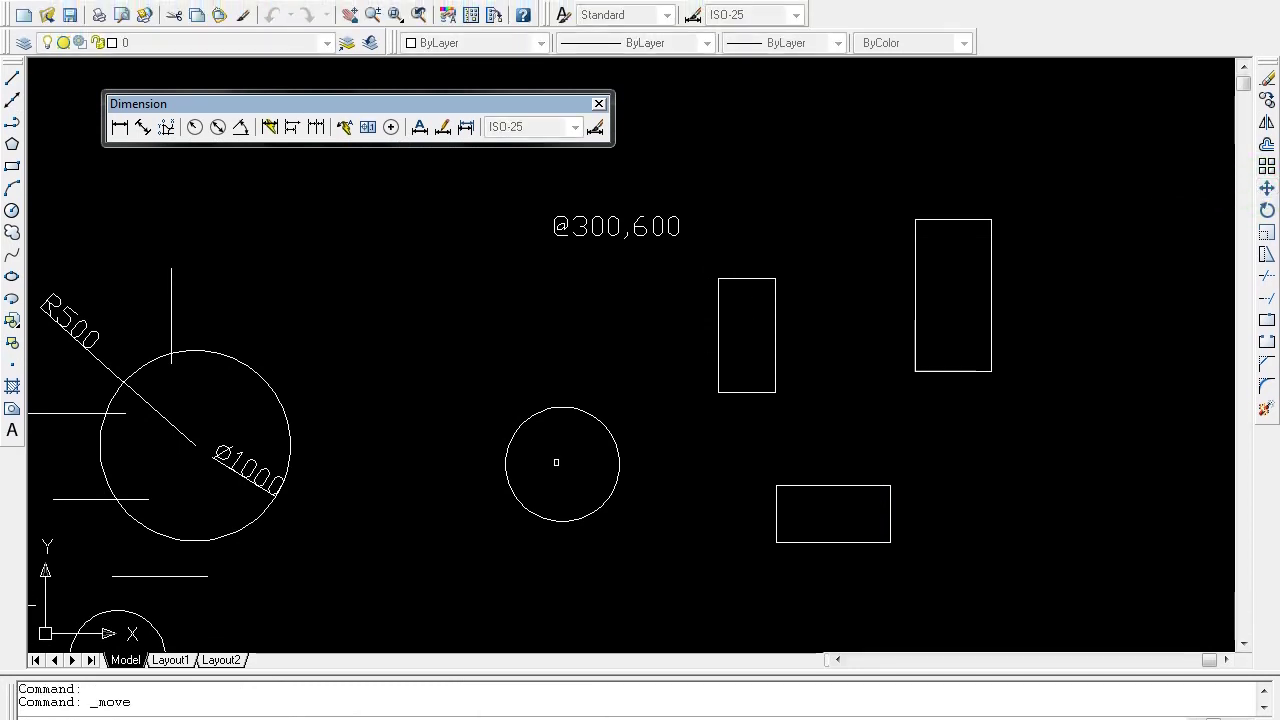
click(585, 412)
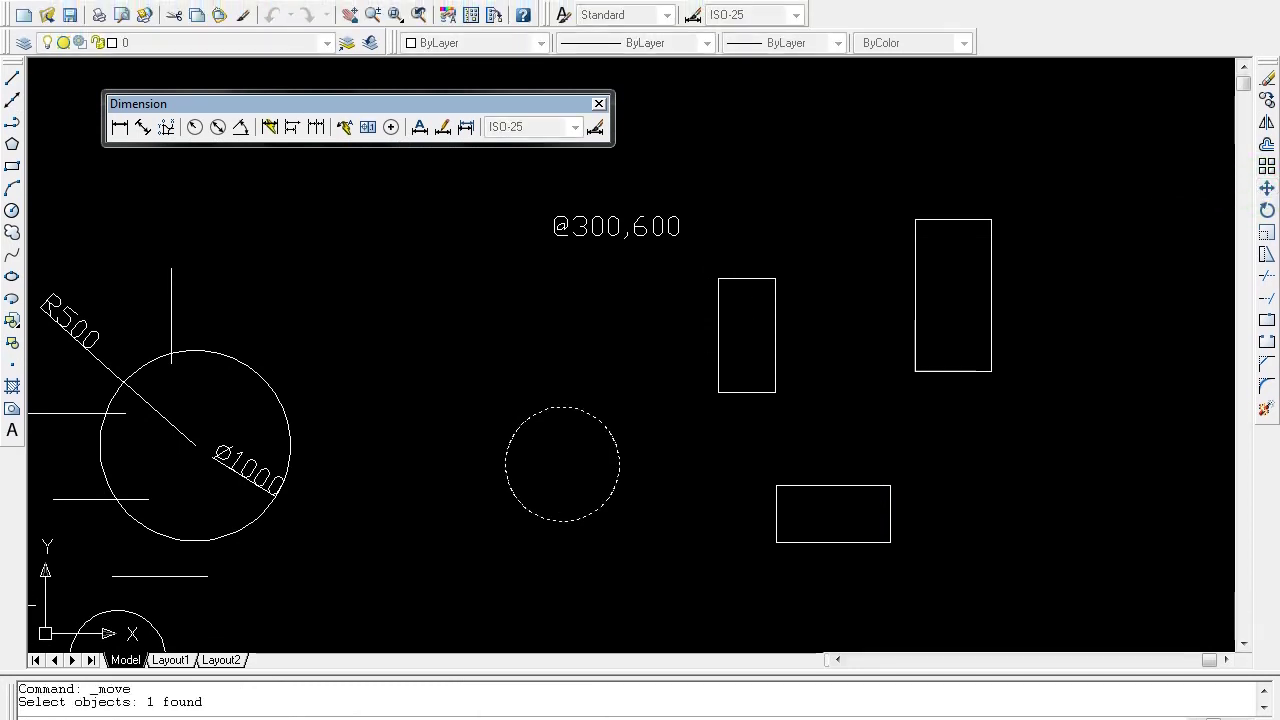
key(Return)
click(562, 464)
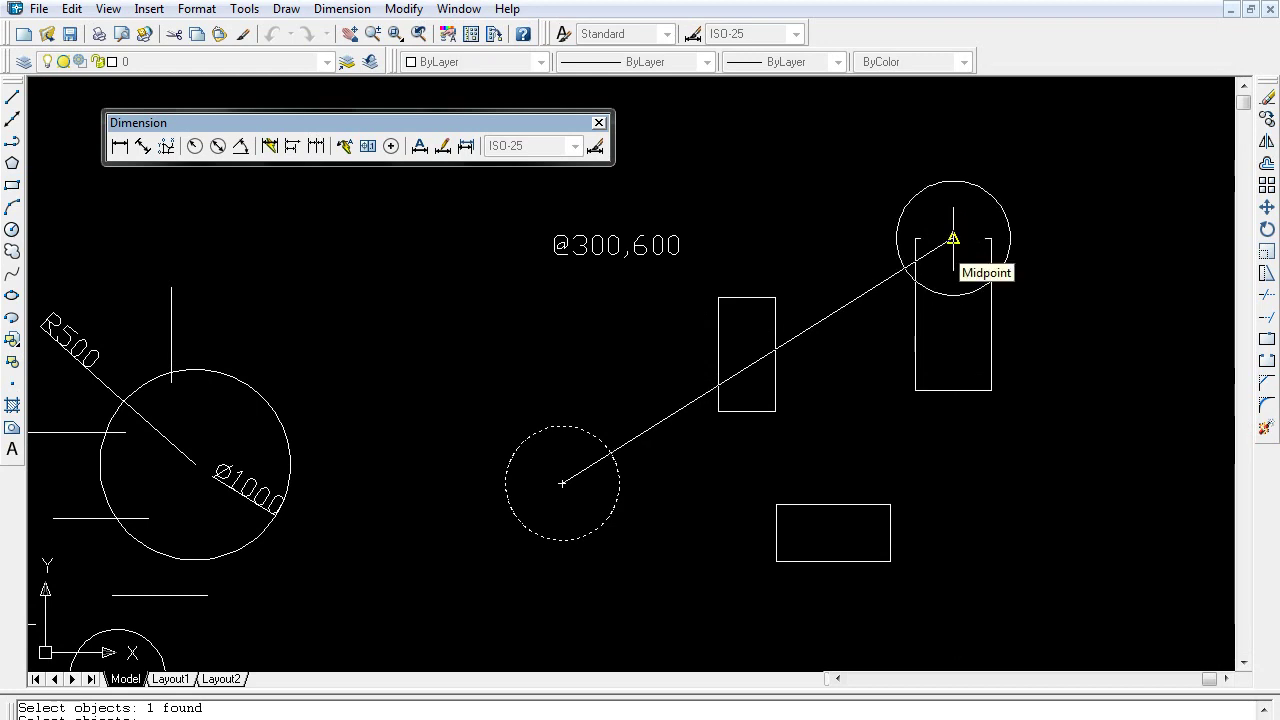
click(952, 240)
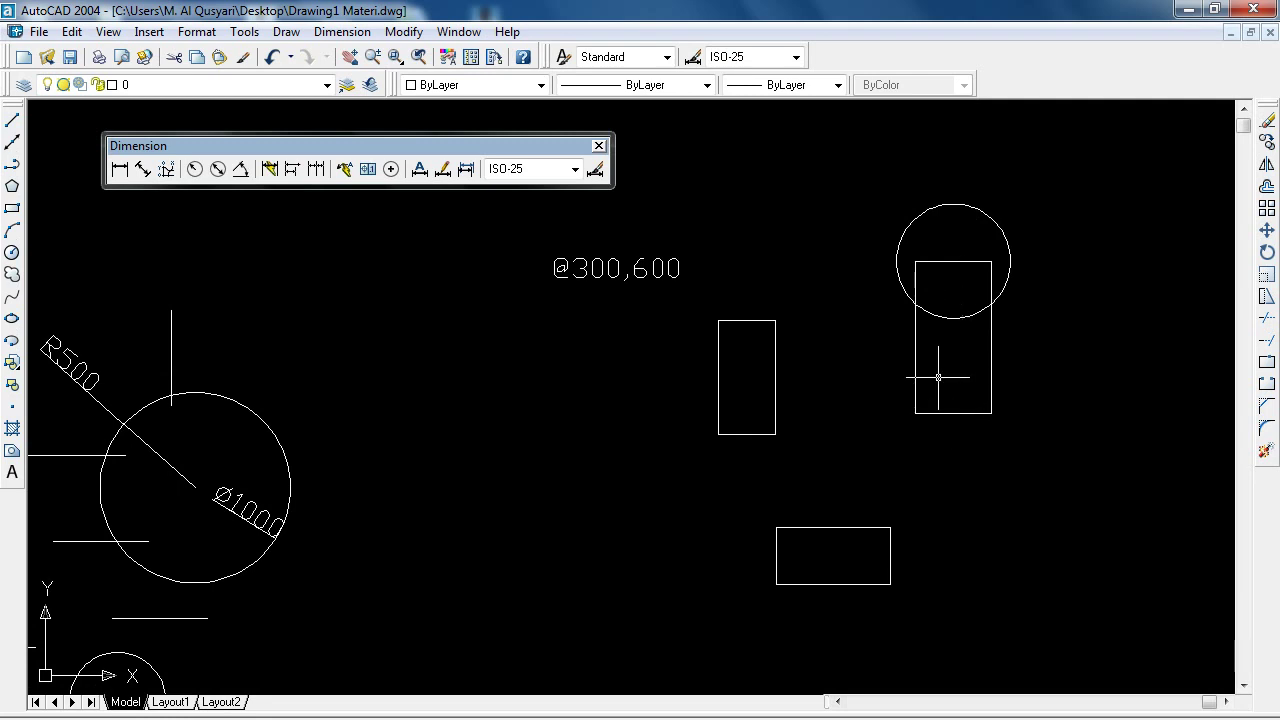
Copy the circle by its centre to the midpoint of the larger rectangle's lower edge, and dismiss the Windows color scheme message
click(1267, 142)
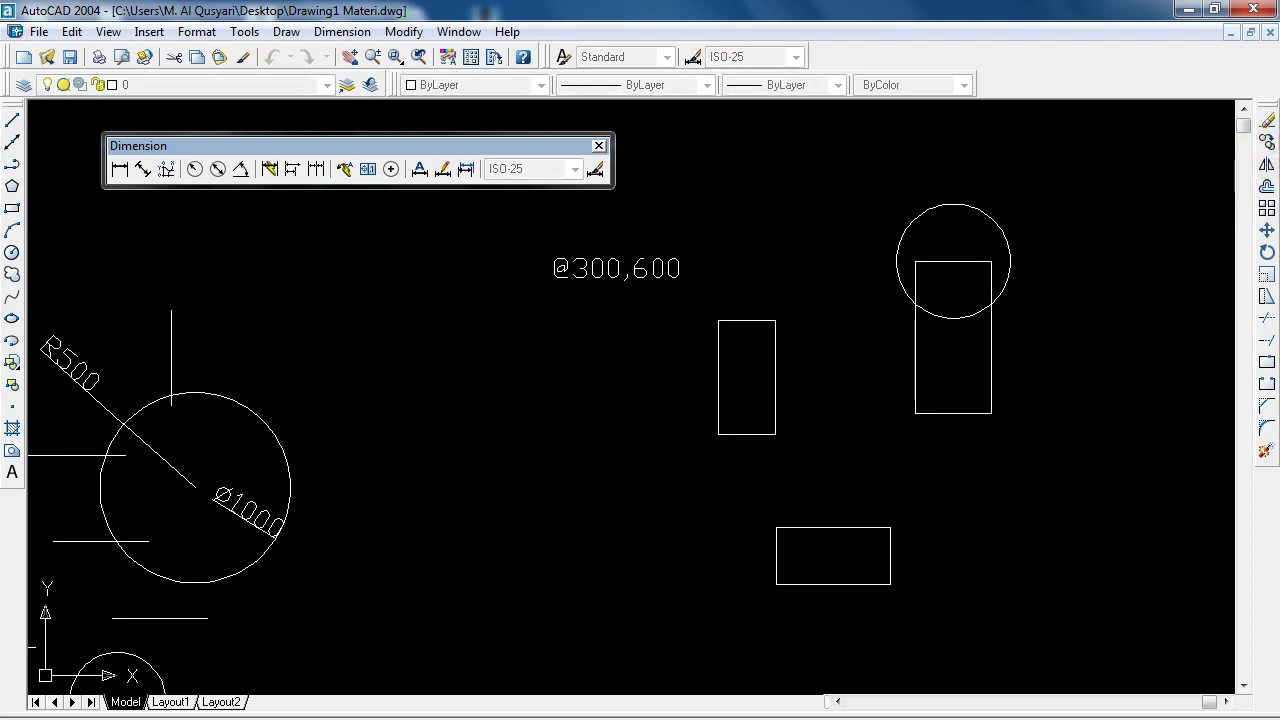
key(Return)
click(953, 262)
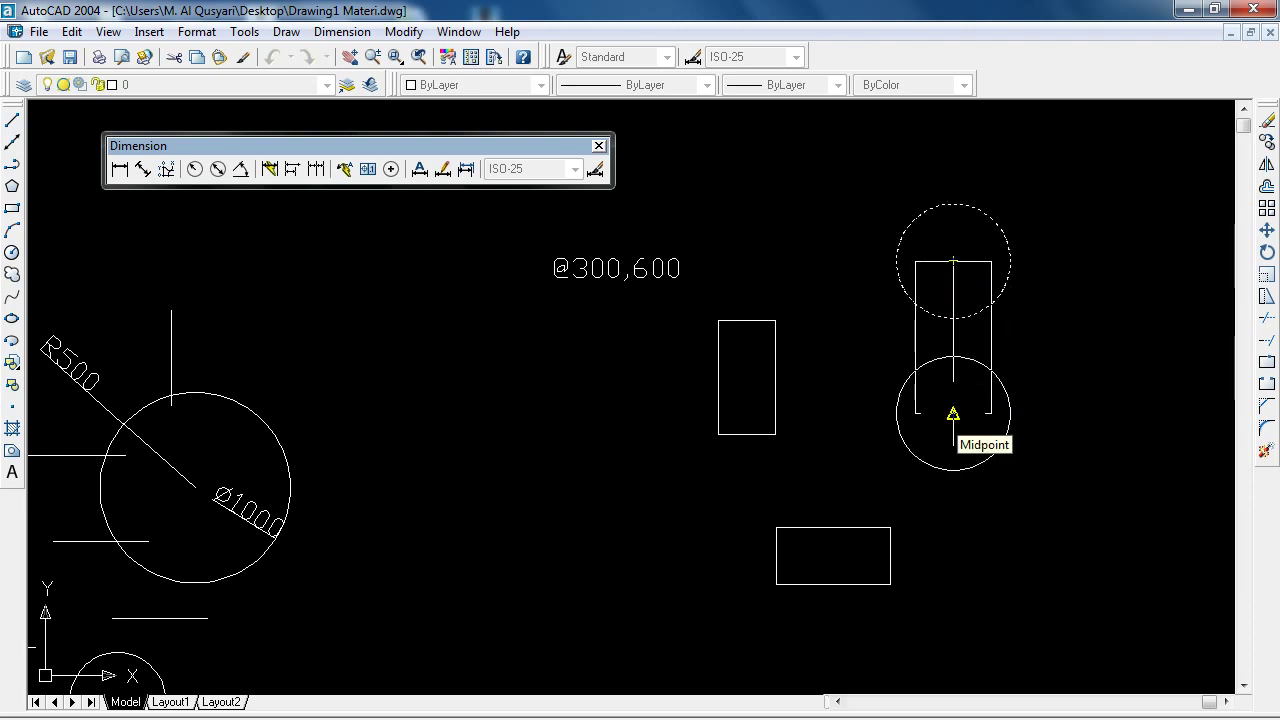
click(953, 413)
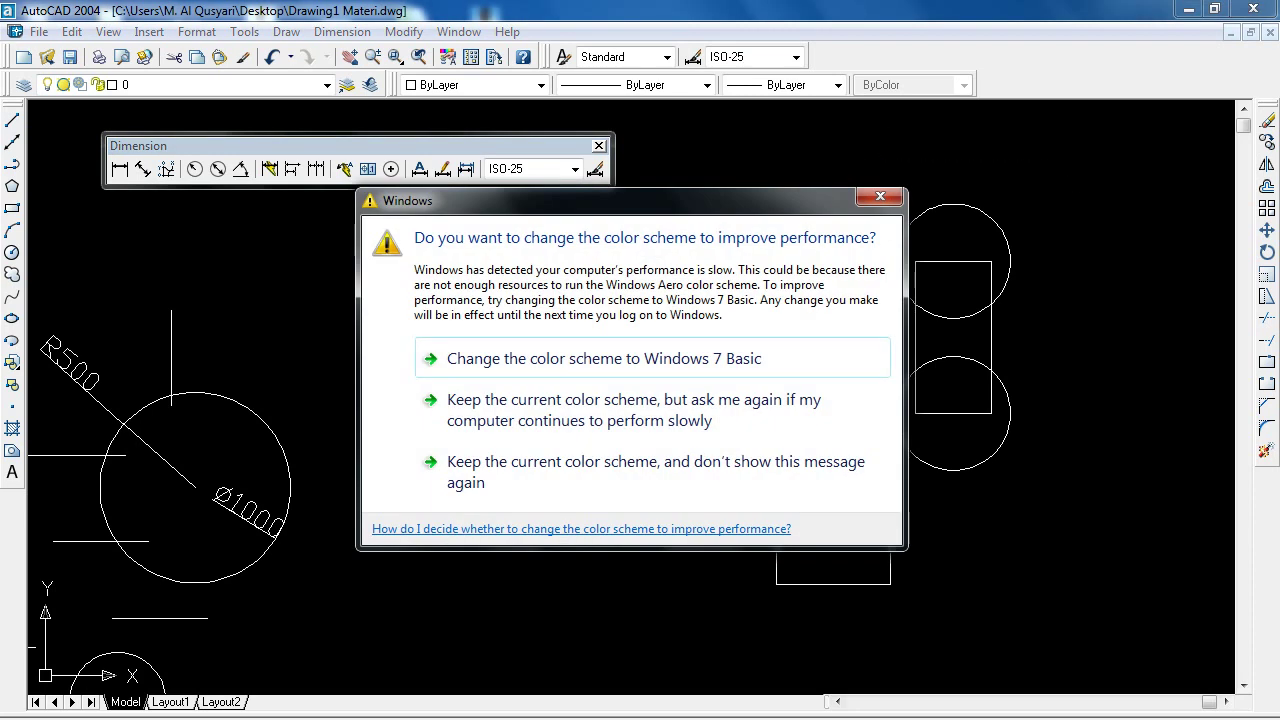
click(893, 196)
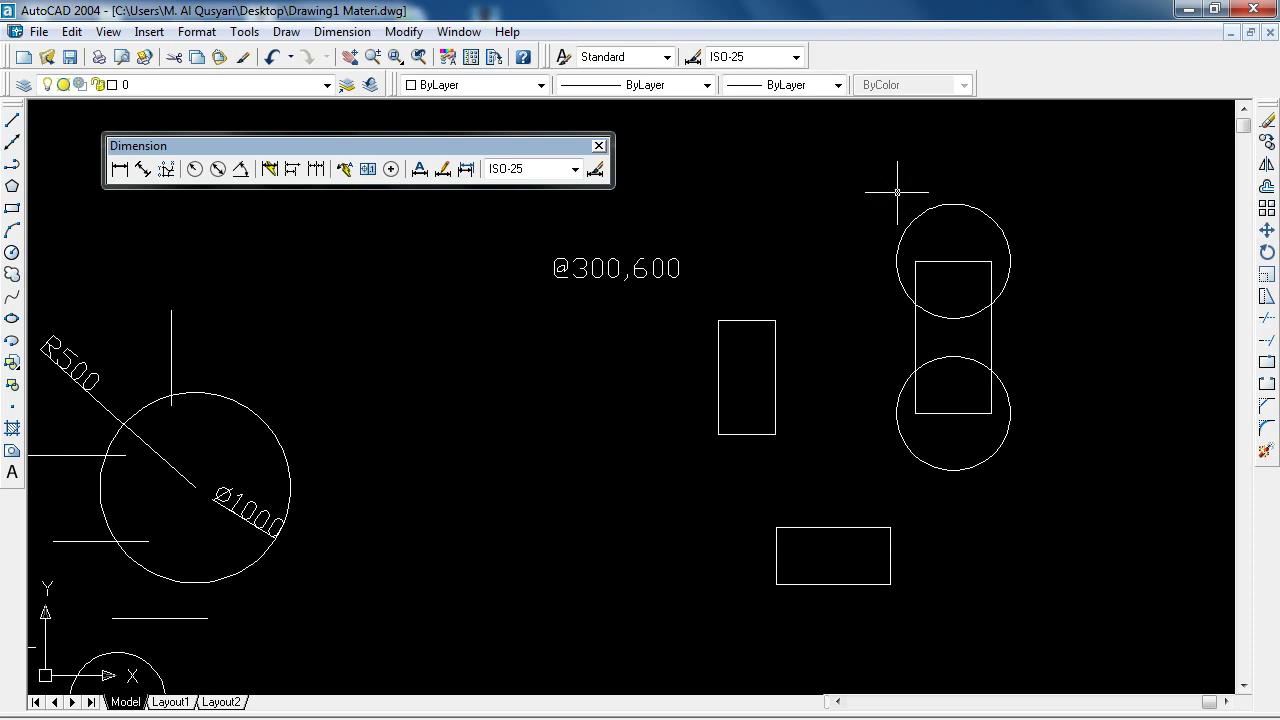